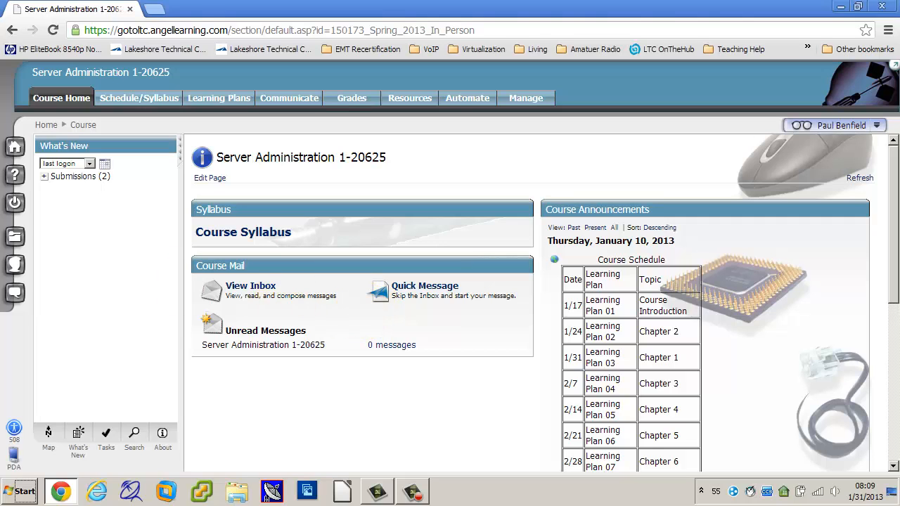
Open Learning Plan 03 and review its objectives, pre-class activities and learning activities.
click(219, 98)
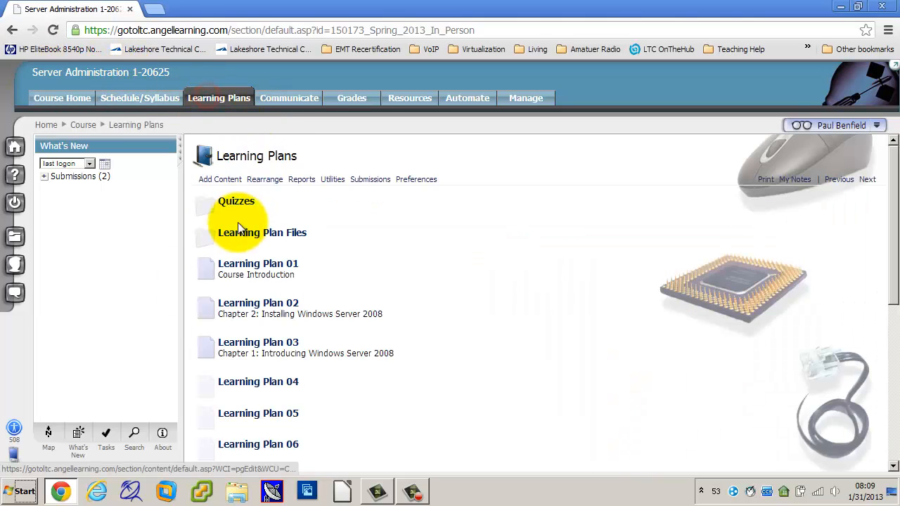
click(230, 343)
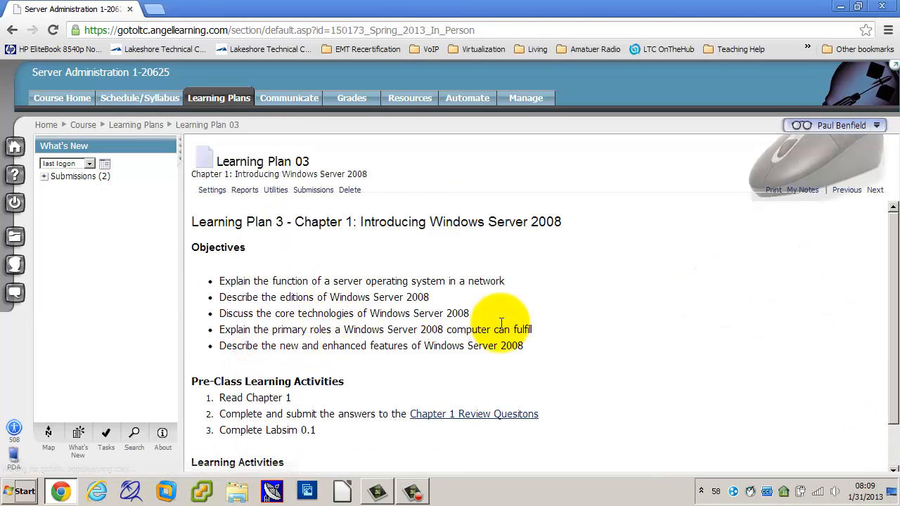
scroll(634, 344, down, 1)
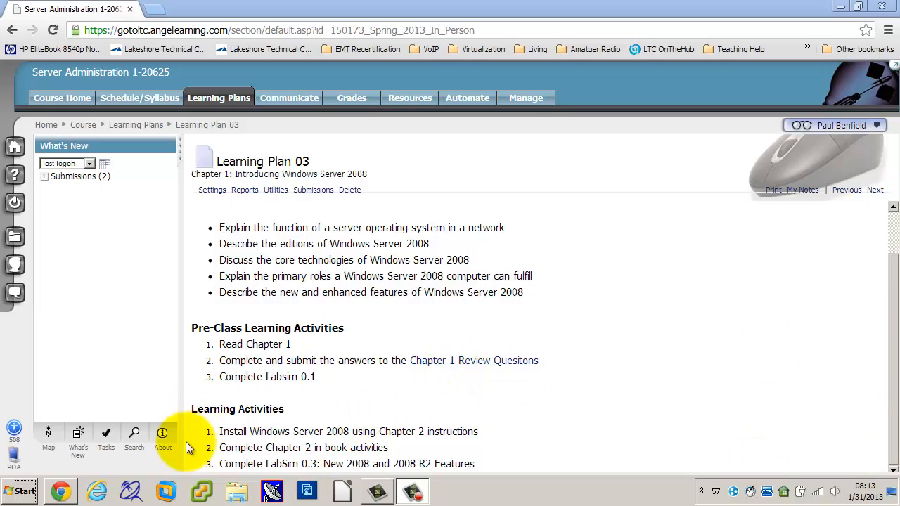
Switch to VMware Workstation and inspect the subnet IP of the VMnet8 NAT network in the Virtual Network Editor.
click(168, 493)
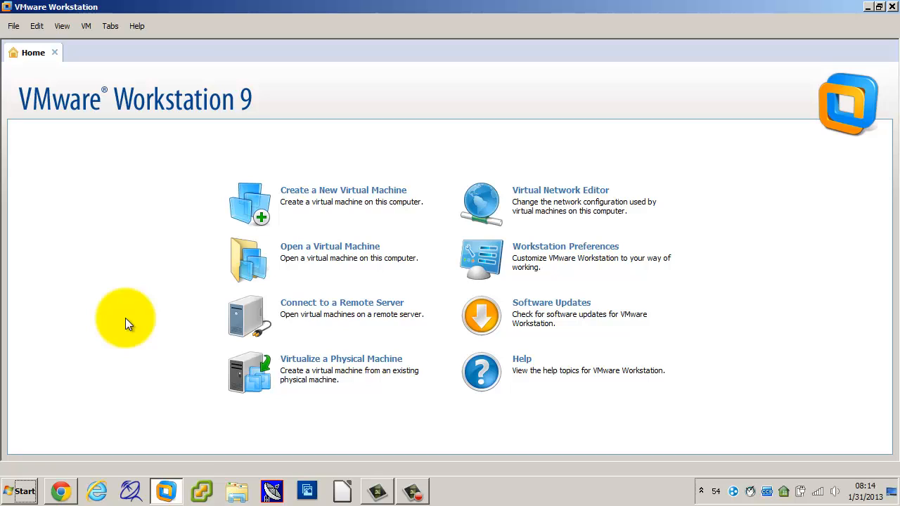
click(36, 26)
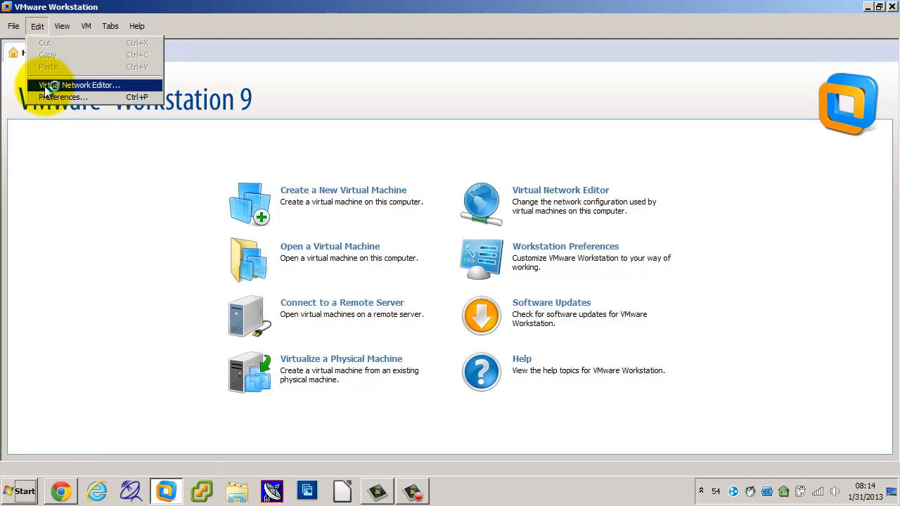
click(46, 86)
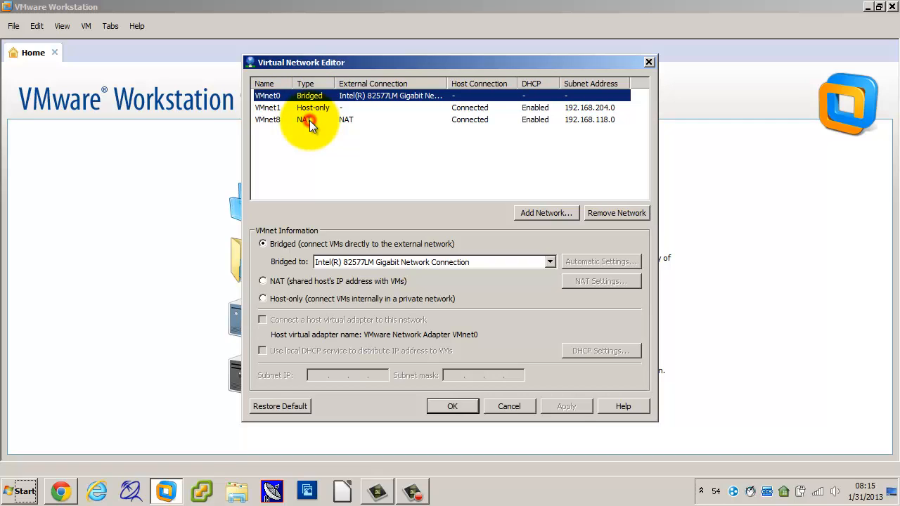
click(309, 121)
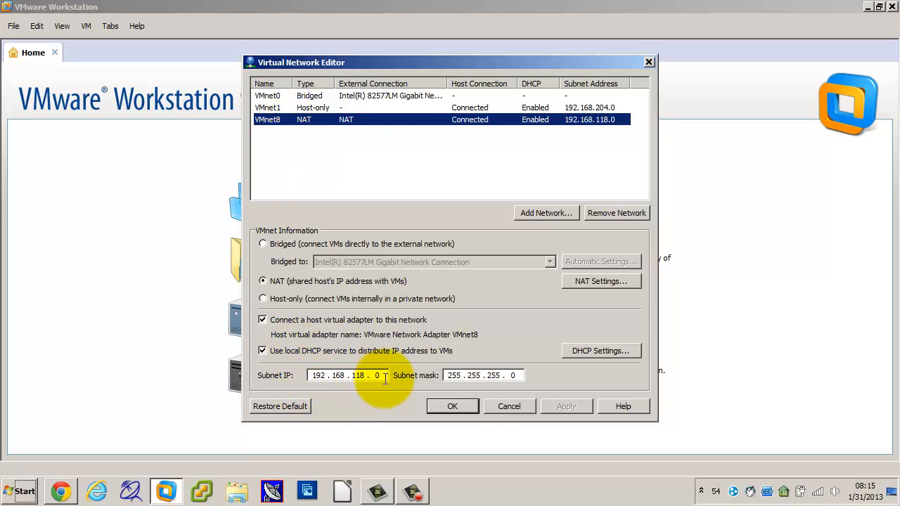
click(352, 376)
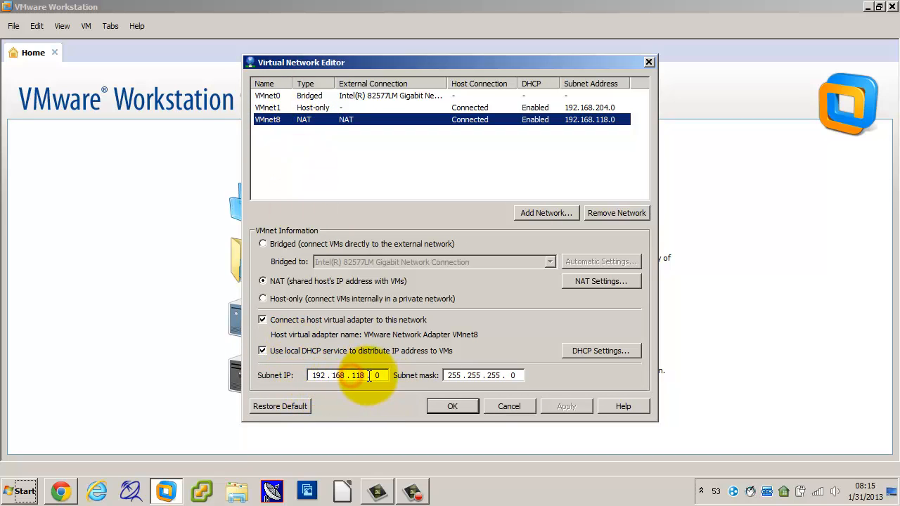
double_click(358, 376)
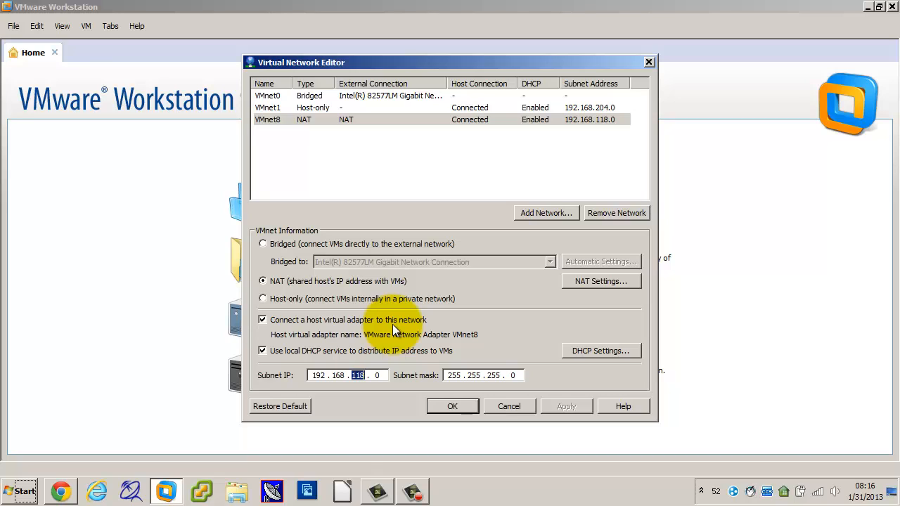
Check the DHCP address range of VMnet8 and its subnet IP, and close the Virtual Network Editor without changes.
click(602, 351)
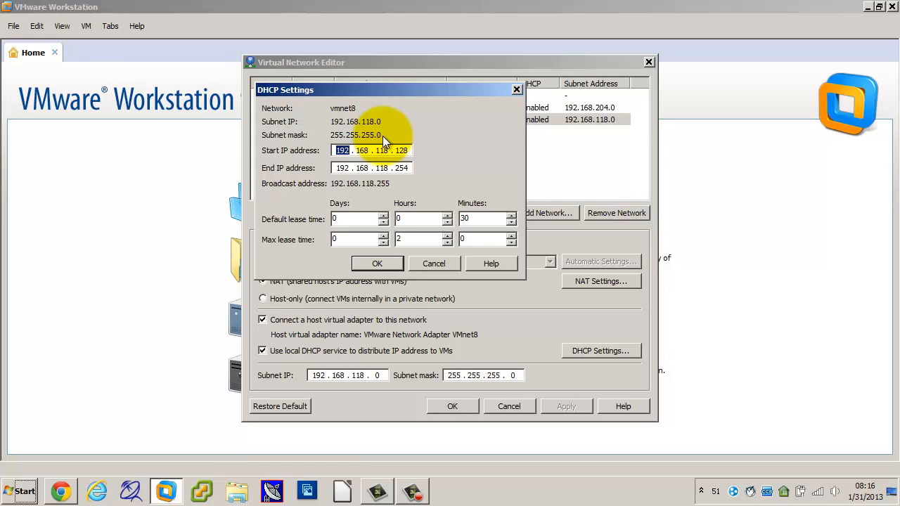
click(378, 263)
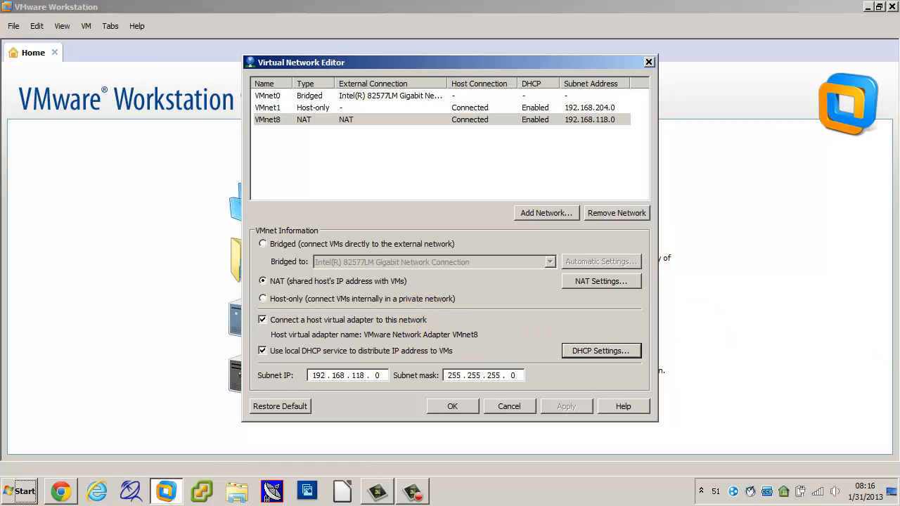
key(F10)
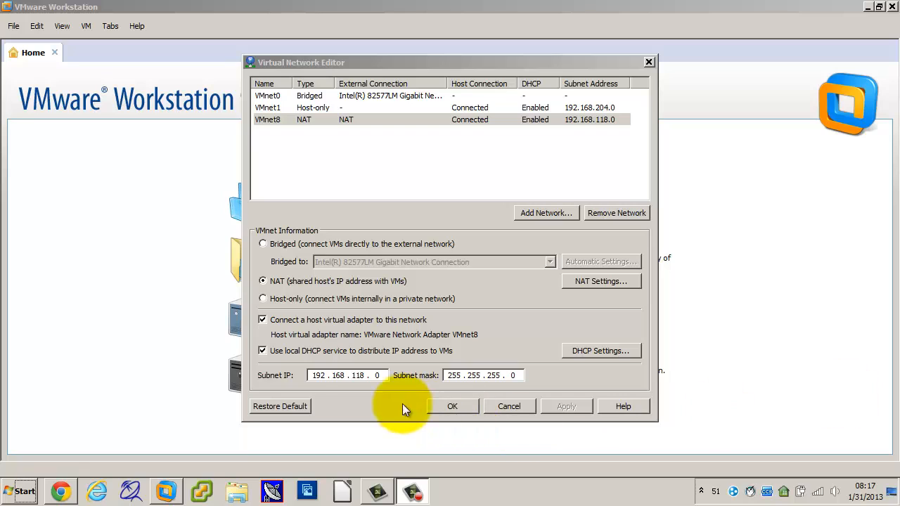
click(351, 376)
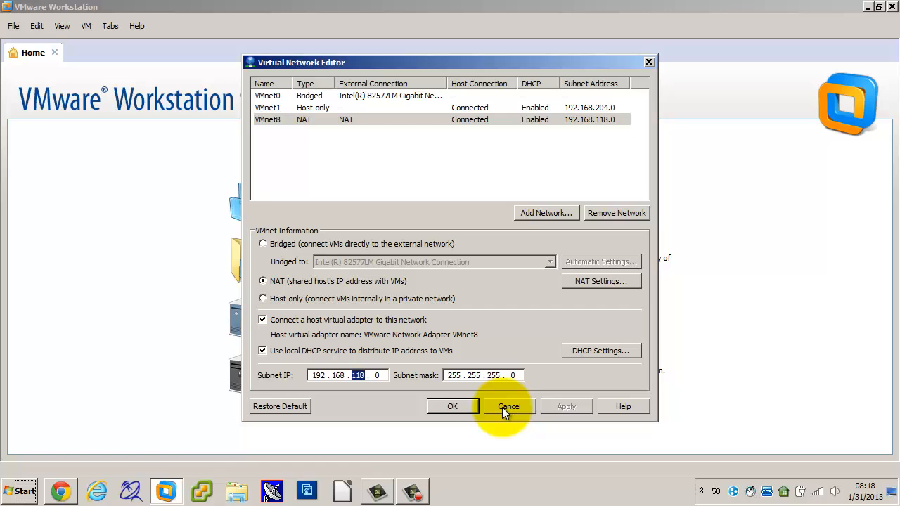
click(502, 407)
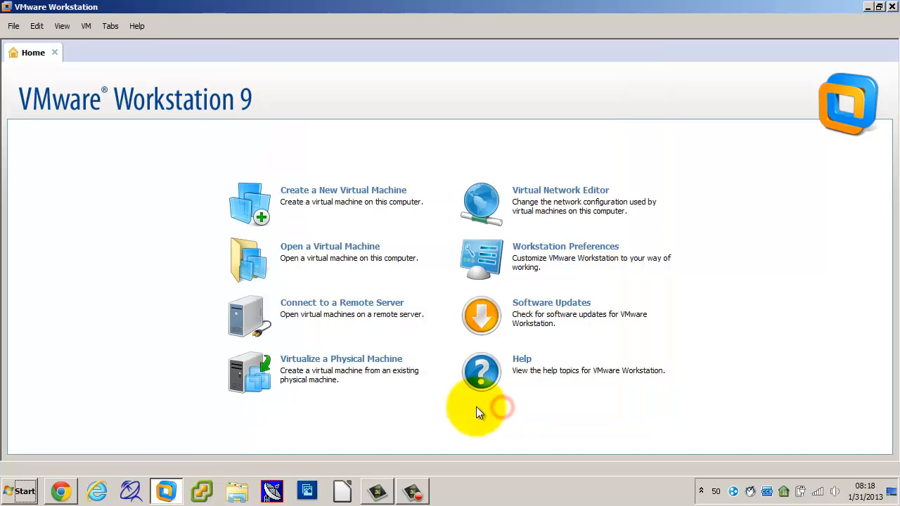
Open the virtual machine file Windows Server 2008-1.vmx from the Server 1\Windows Server 2008-1 folder in Virtual Machines.
click(13, 26)
click(24, 64)
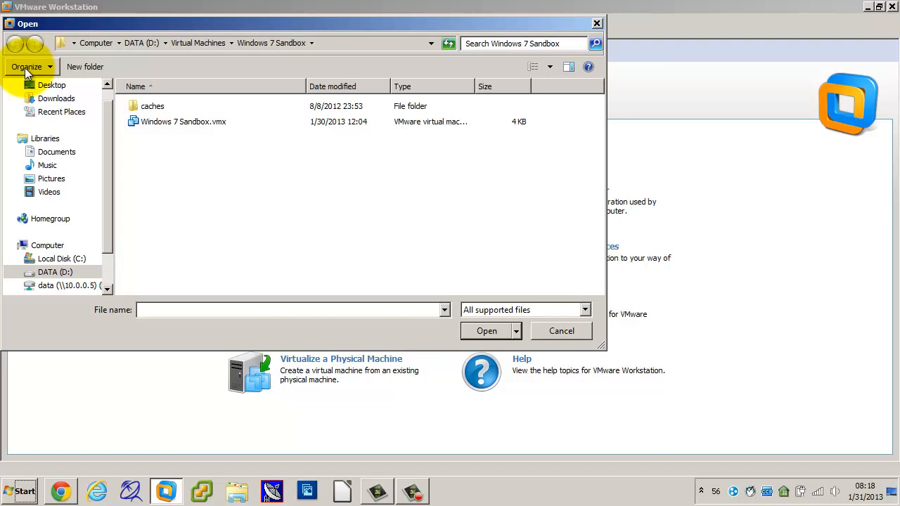
click(200, 43)
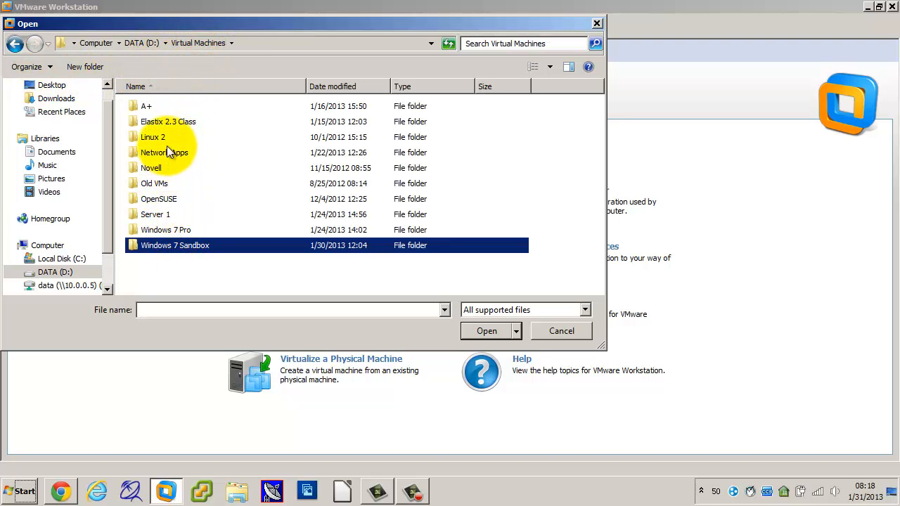
click(163, 215)
double_click(162, 215)
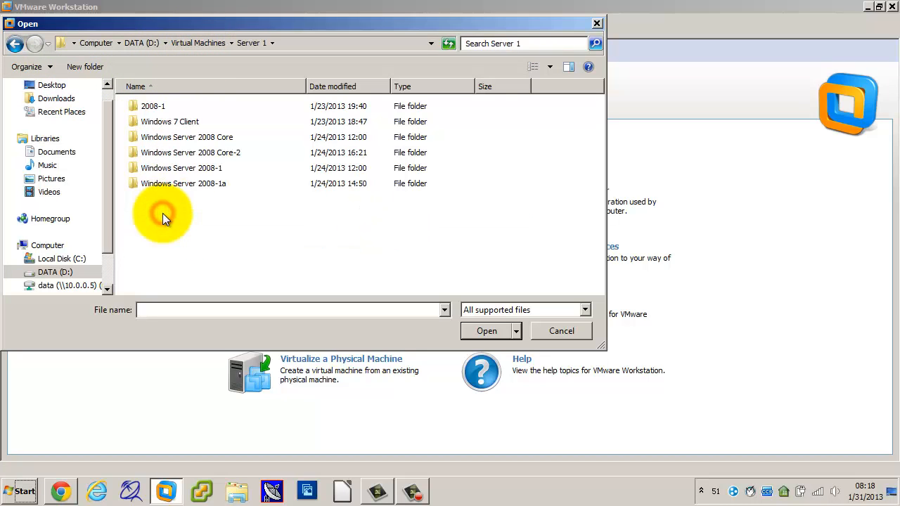
double_click(176, 169)
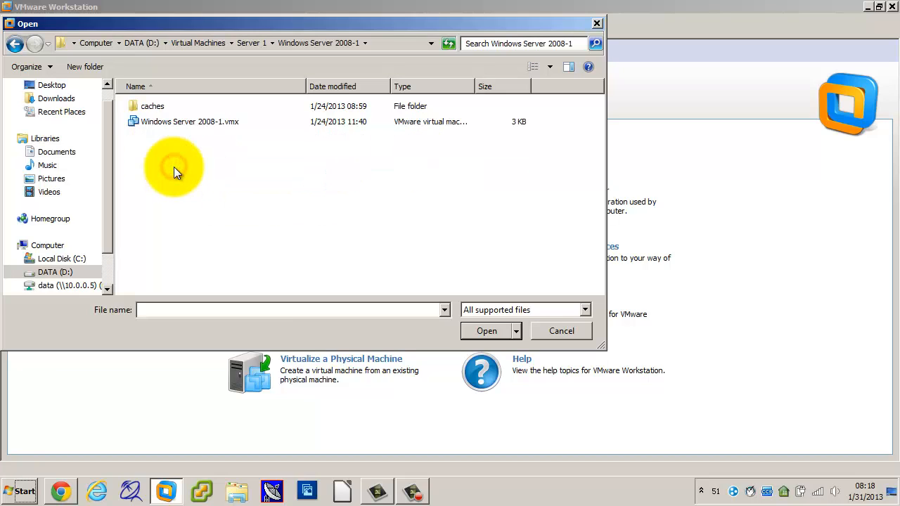
double_click(155, 121)
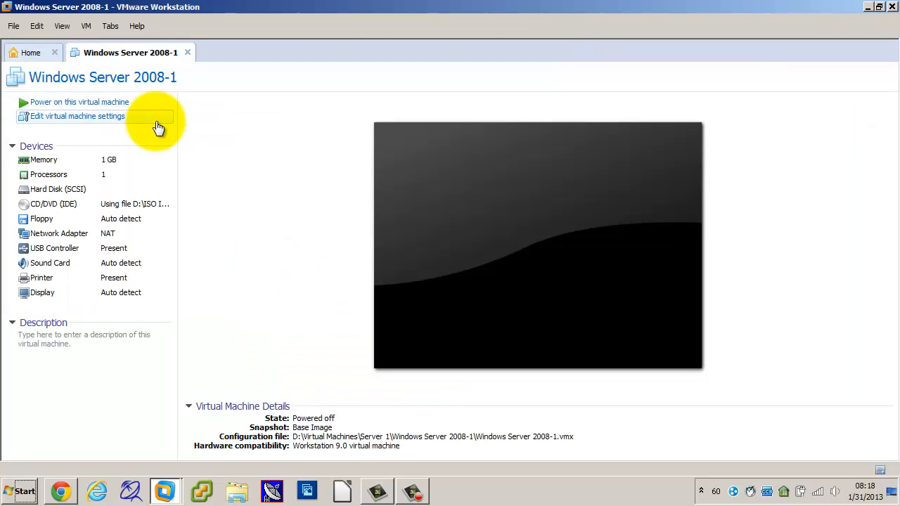
Power on the Windows Server 2008-1 virtual machine and bring up its Administrator logon prompt.
click(75, 105)
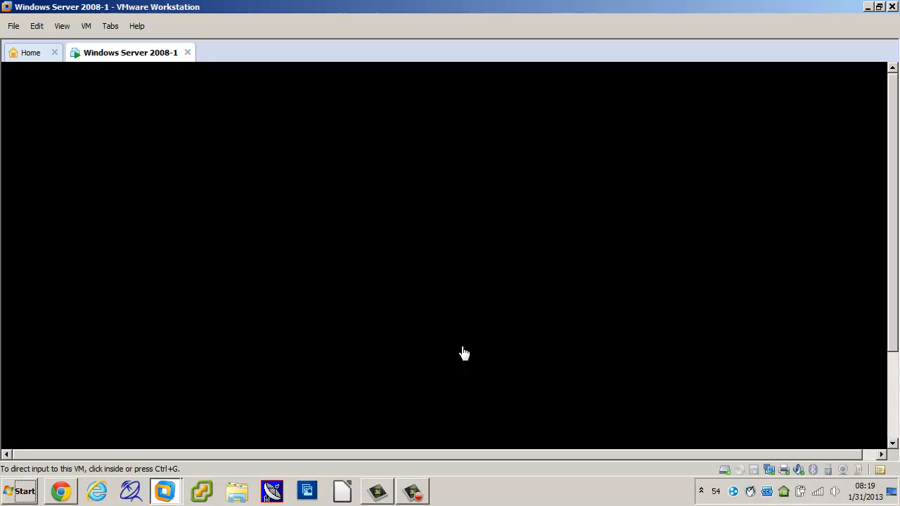
click(462, 350)
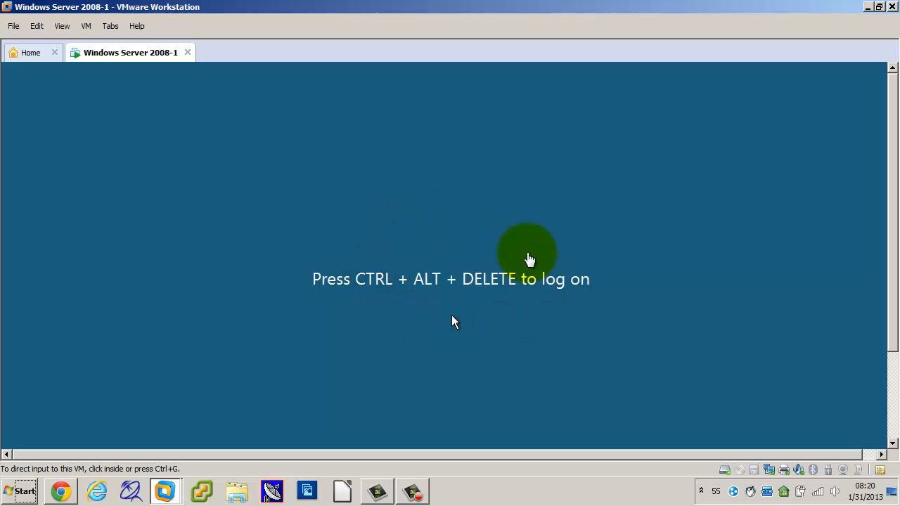
click(444, 246)
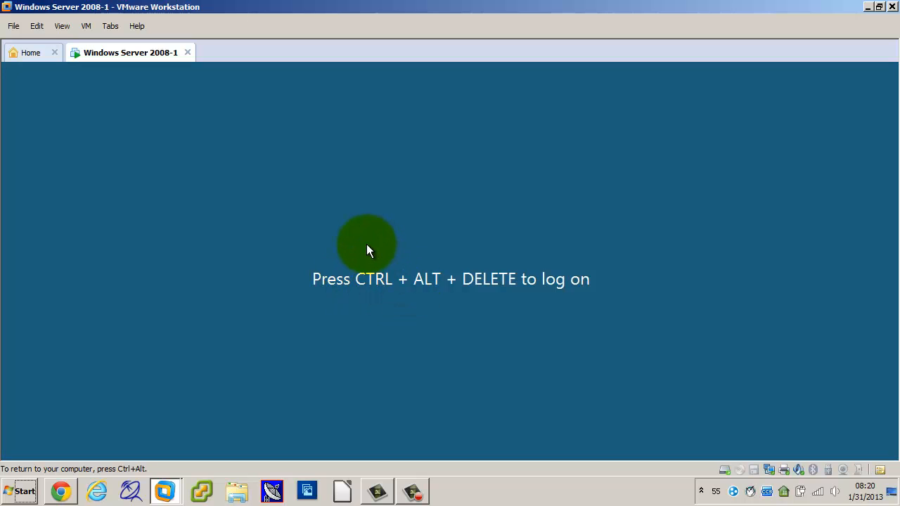
key(ctrl+alt)
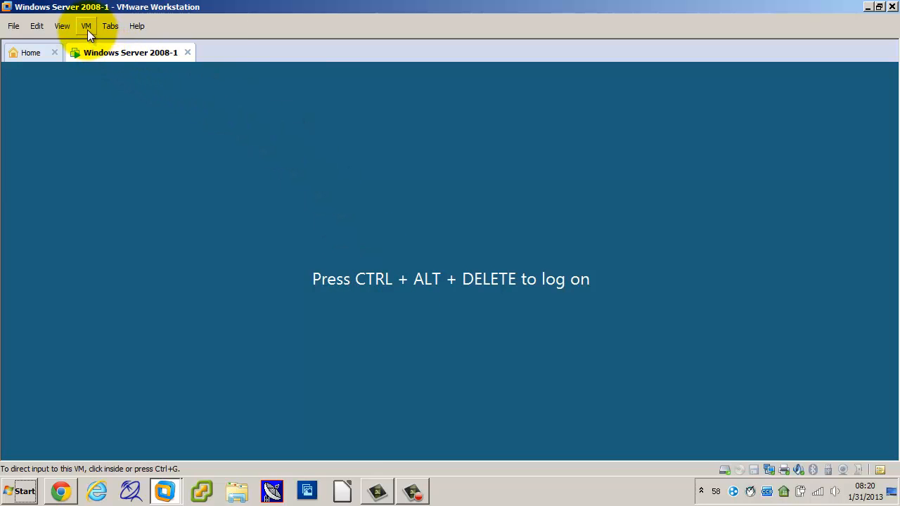
click(87, 29)
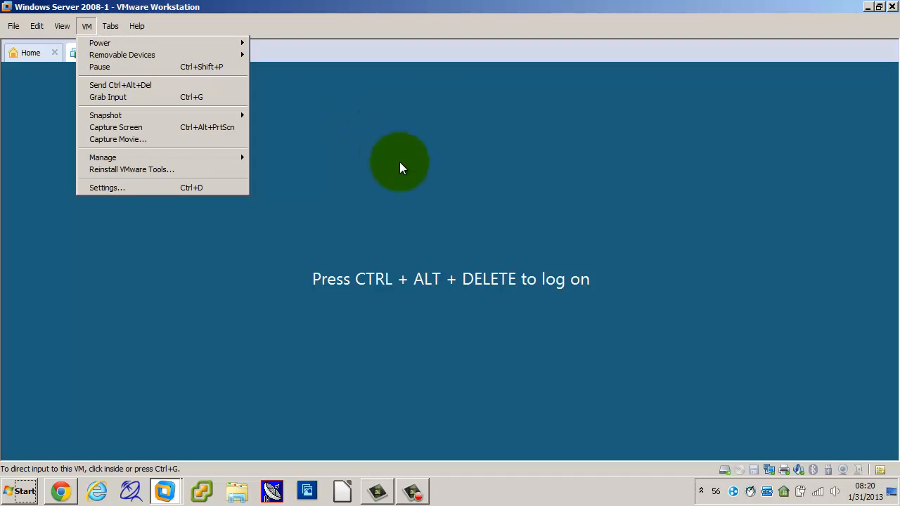
click(427, 204)
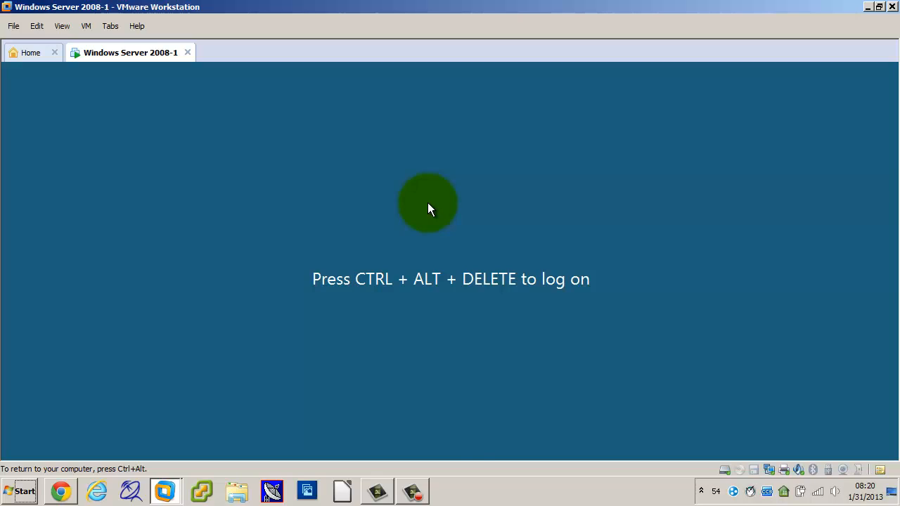
key(ctrl+alt+Delete)
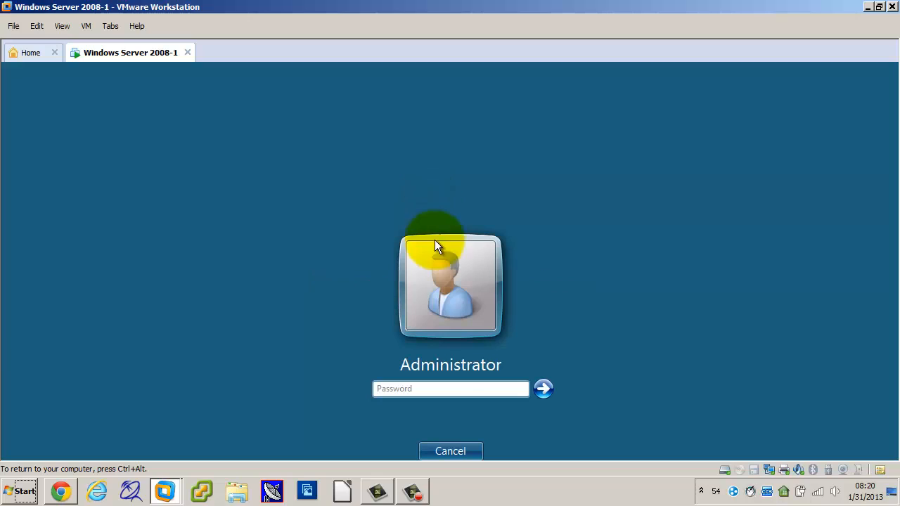
Try to log on to the virtual server as Administrator with the account password.
click(441, 387)
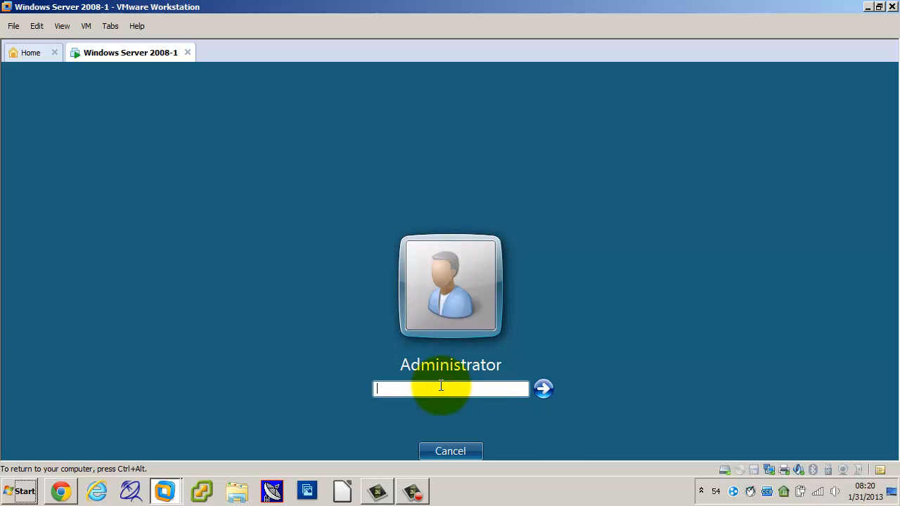
text(********)
key(Return)
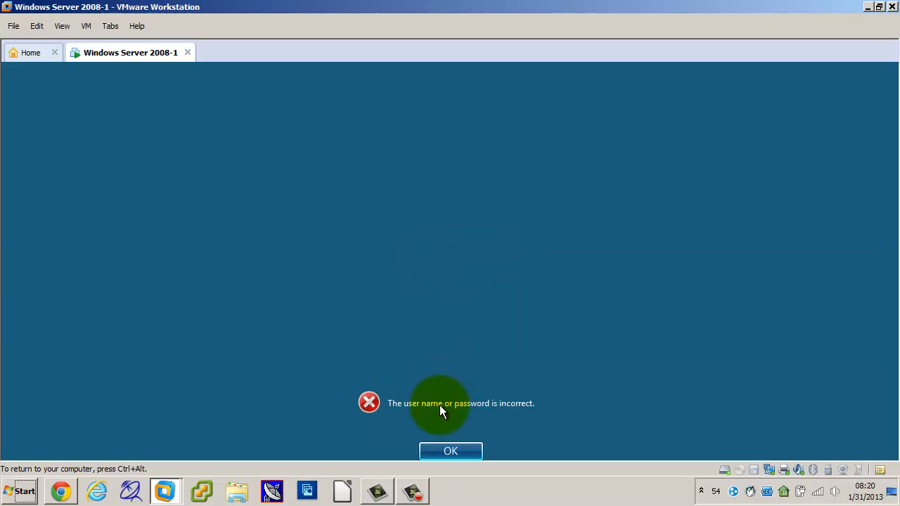
click(435, 451)
Re-enter the Administrator account password and log on to the virtual server.
click(439, 380)
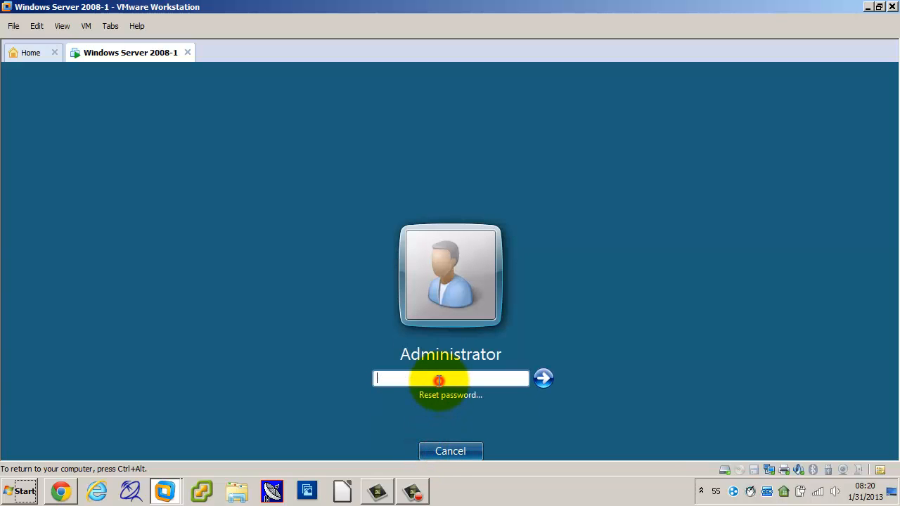
text(**********)
key(Return)
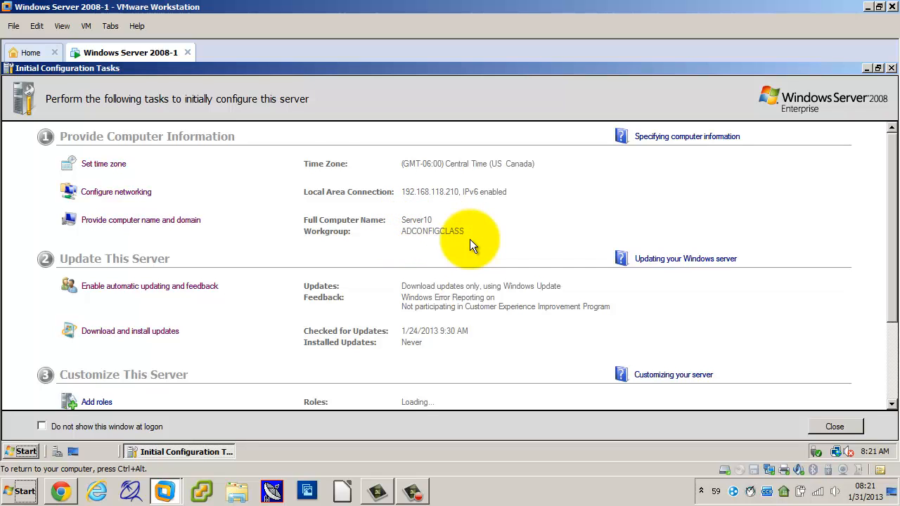
Review the computer information, update and customization settings in the server's Initial Configuration Tasks.
scroll(470, 240, down, 3)
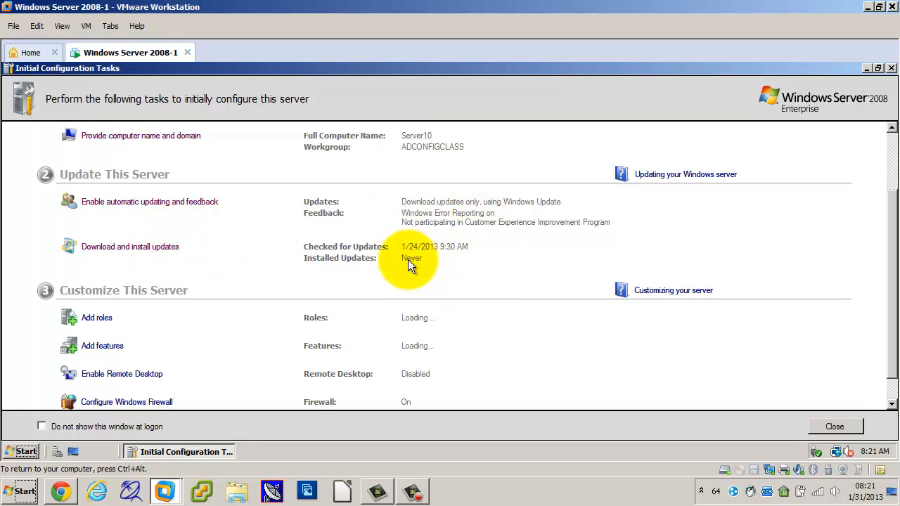
scroll(540, 339, down, 1)
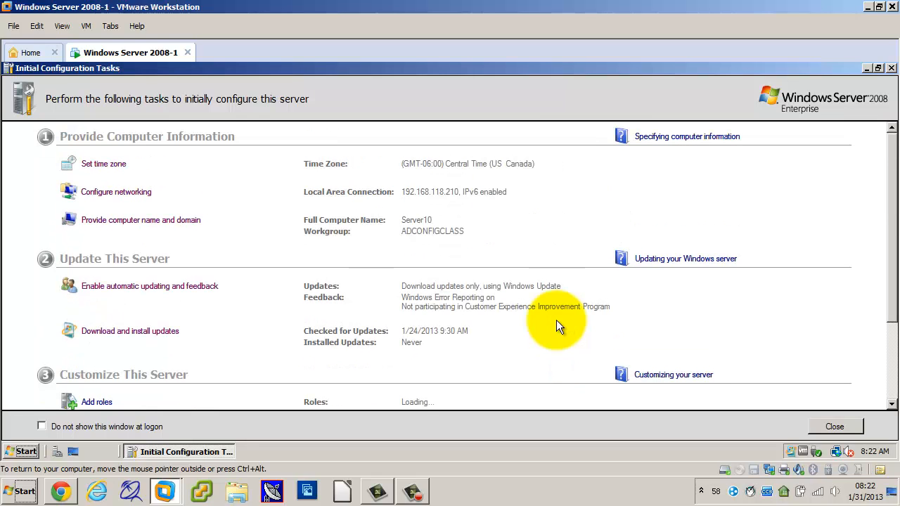
scroll(556, 320, down, 3)
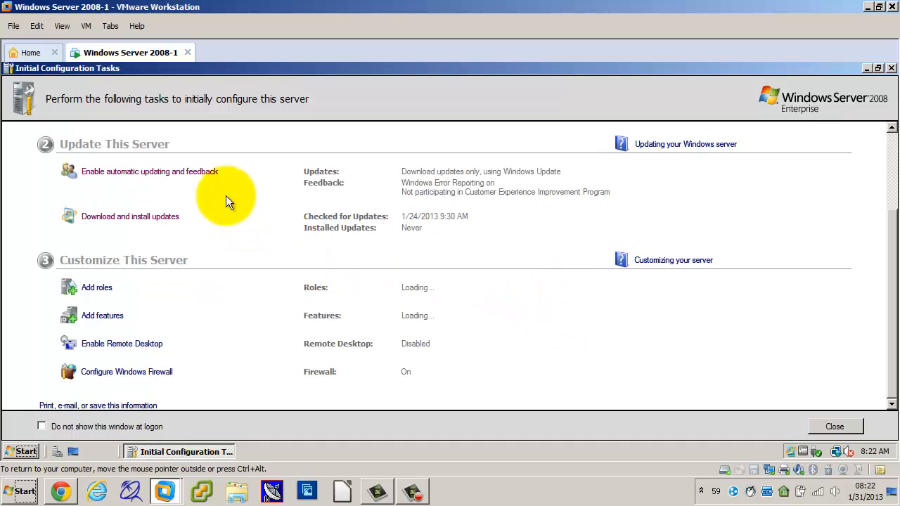
Take a snapshot of the Windows Server 2008-1 virtual machine named Pre-Chapter 2.
click(87, 26)
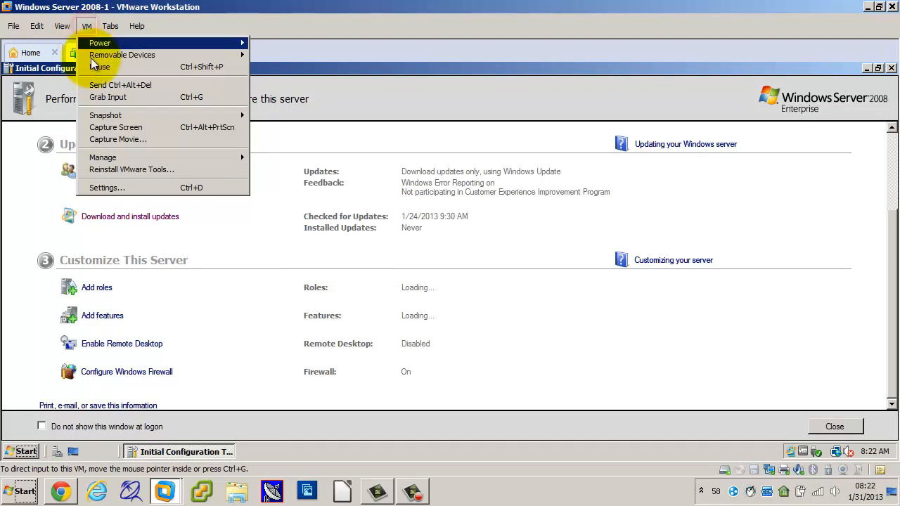
mouse_move(95, 113)
click(296, 116)
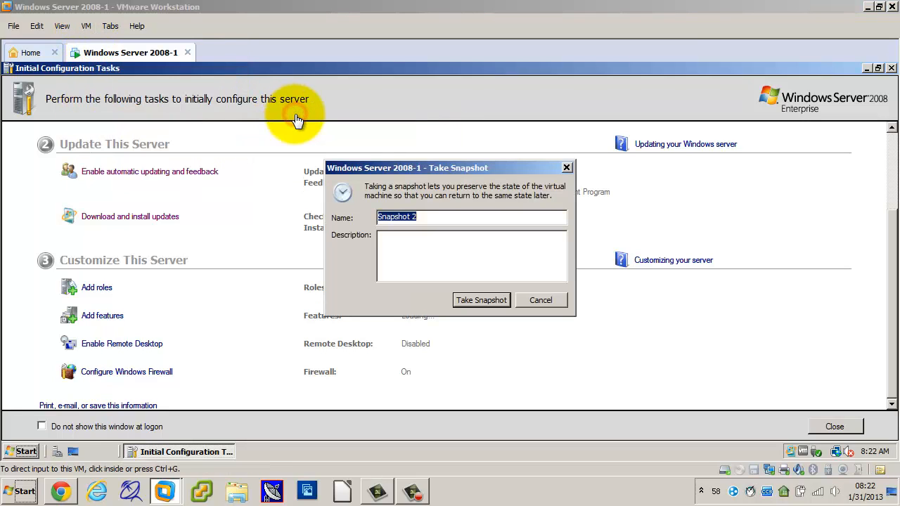
text(Pre-)
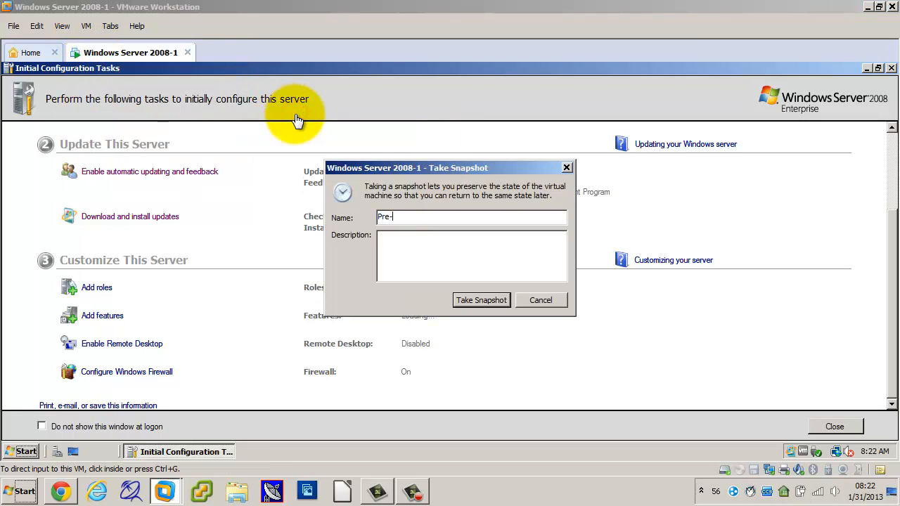
text(Chapter 2)
key(Return)
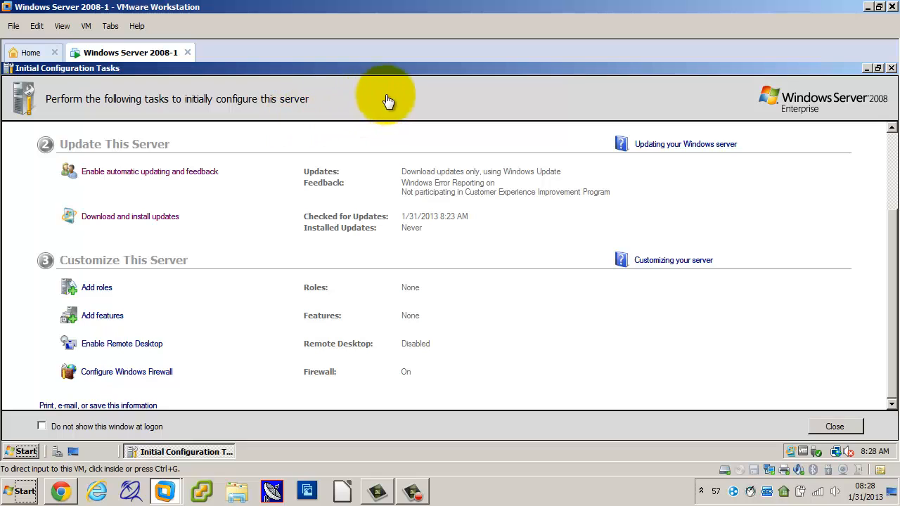
Close Initial Configuration Tasks and Server Manager, and examine the server's basic system information through the Computer properties.
click(891, 69)
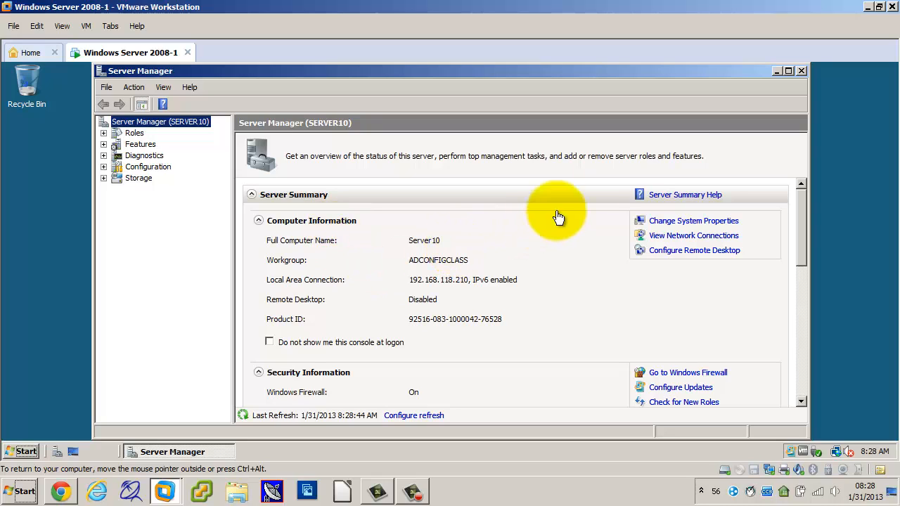
click(801, 72)
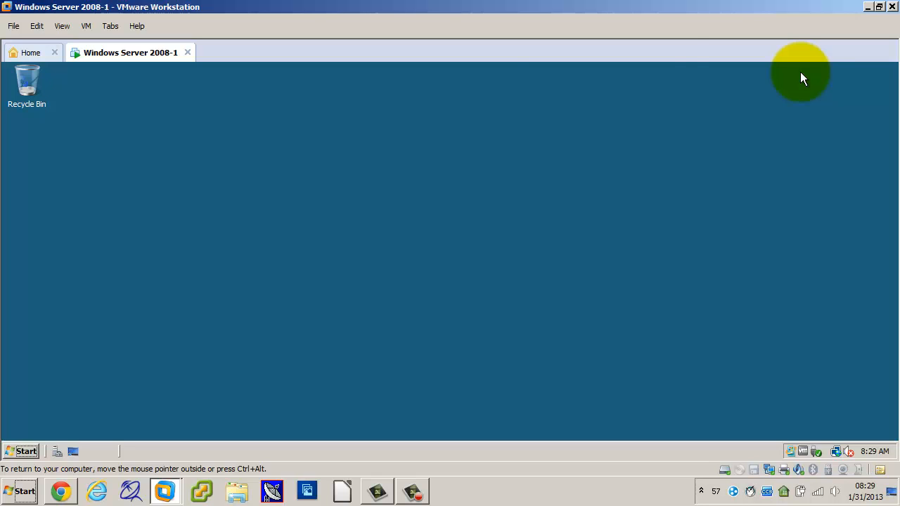
click(24, 453)
right_click(213, 202)
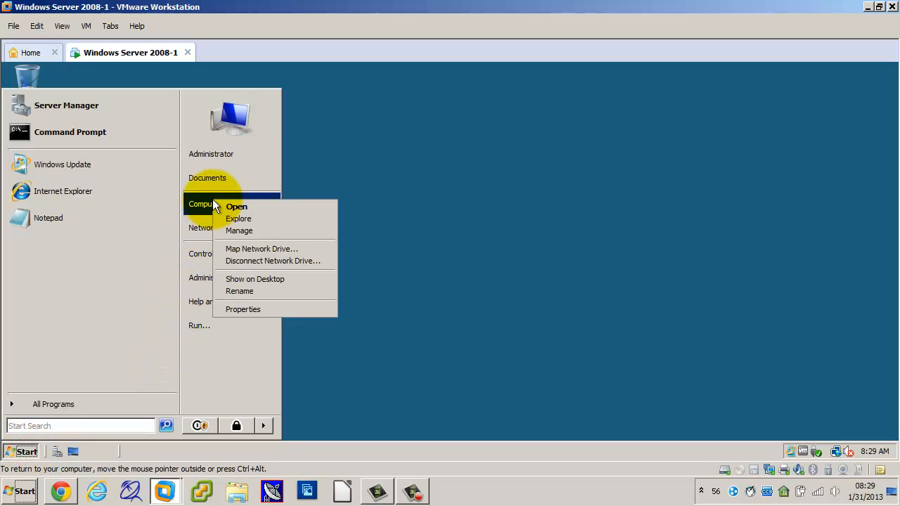
click(247, 309)
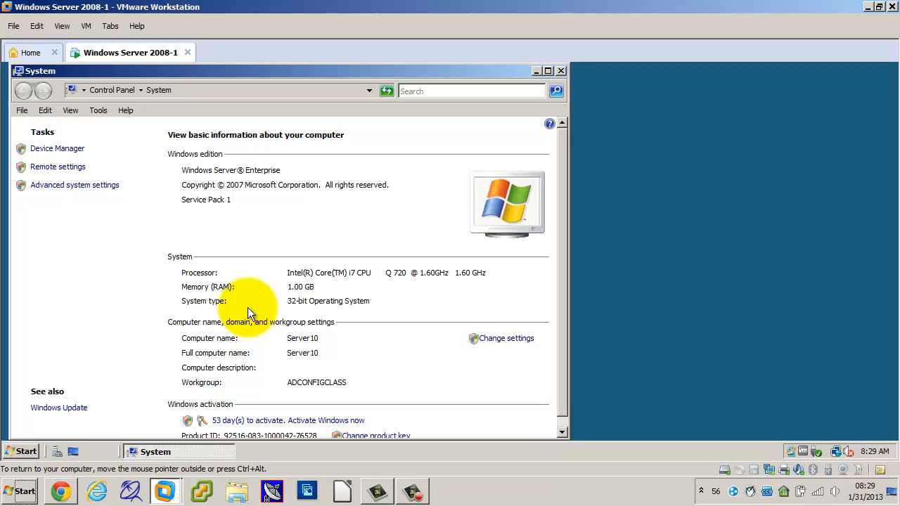
scroll(310, 341, down, 1)
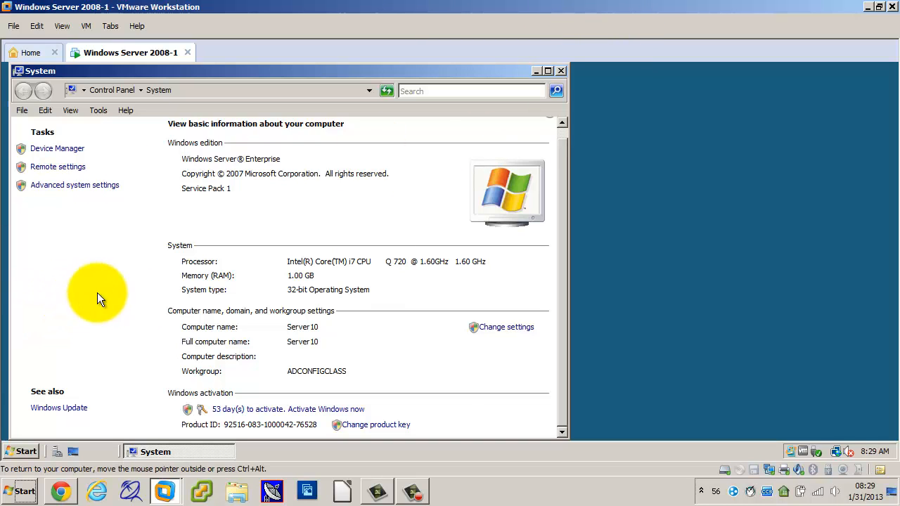
Bring up the Insight Teacher program on the host, and close the virtual server's System window.
right_click(751, 497)
click(782, 319)
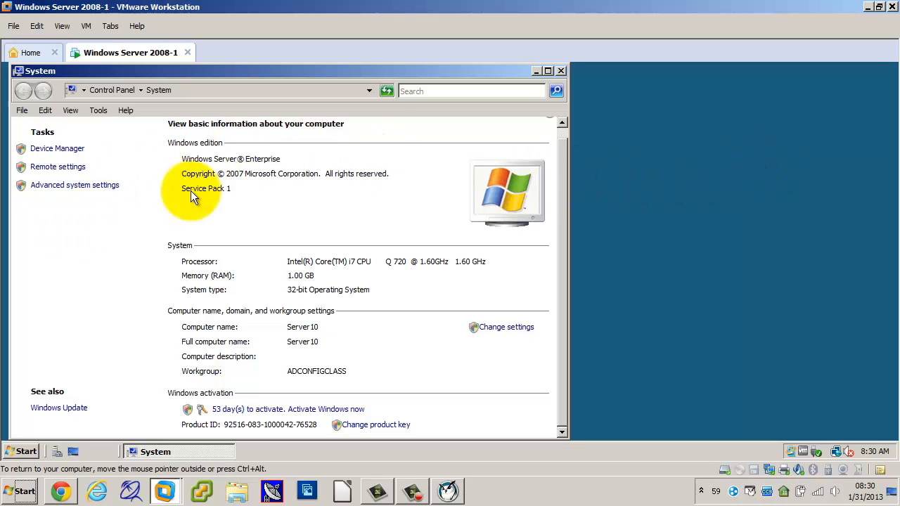
click(560, 71)
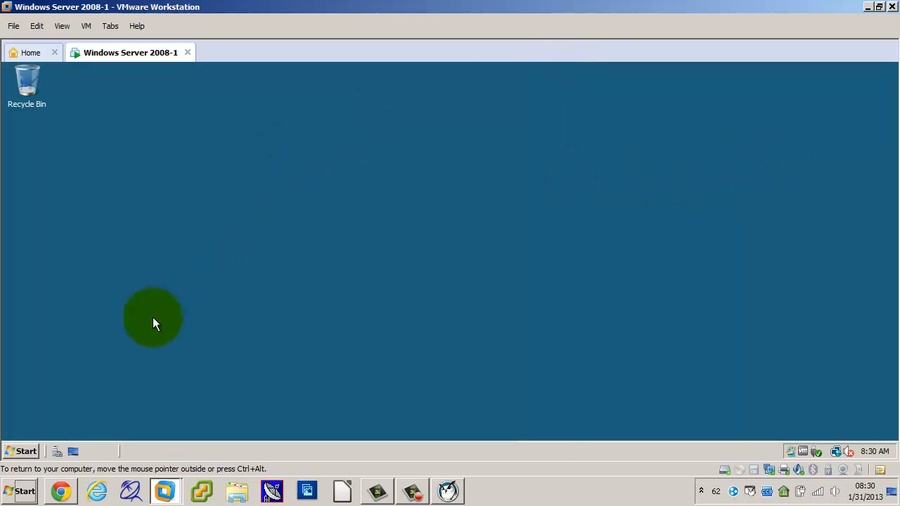
Reopen the Computer properties and examine the server's Windows edition, hardware, computer name, workgroup and activation details.
click(27, 452)
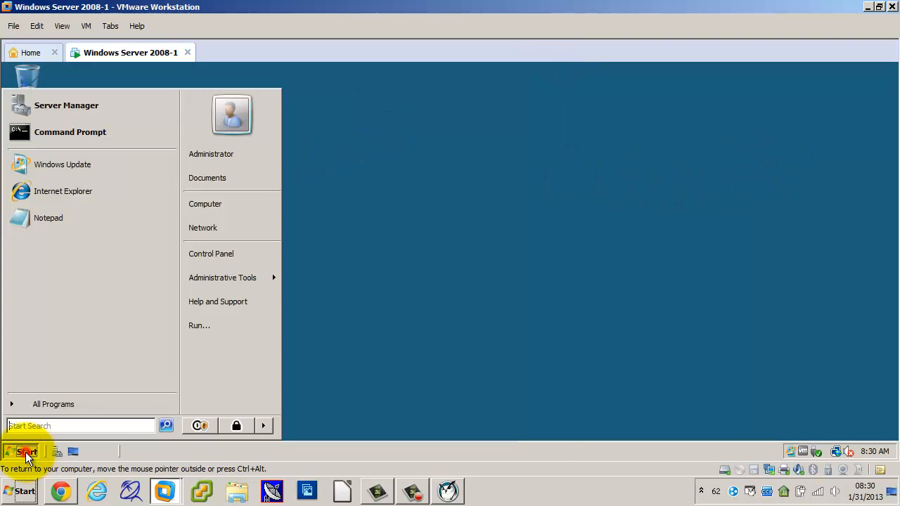
right_click(217, 209)
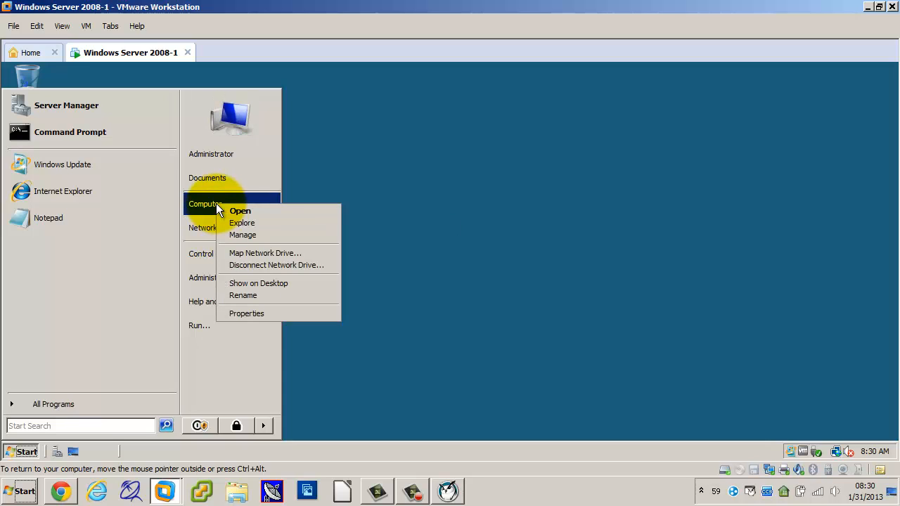
click(231, 313)
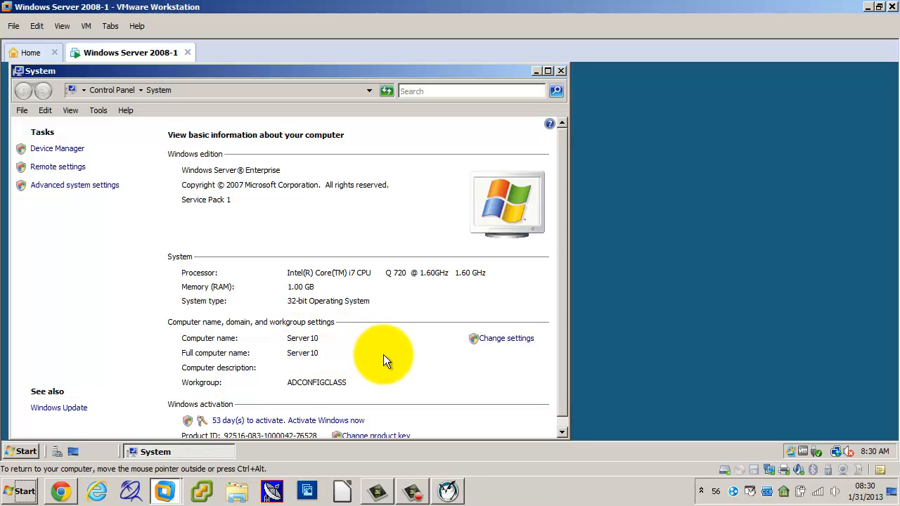
scroll(383, 354, down, 1)
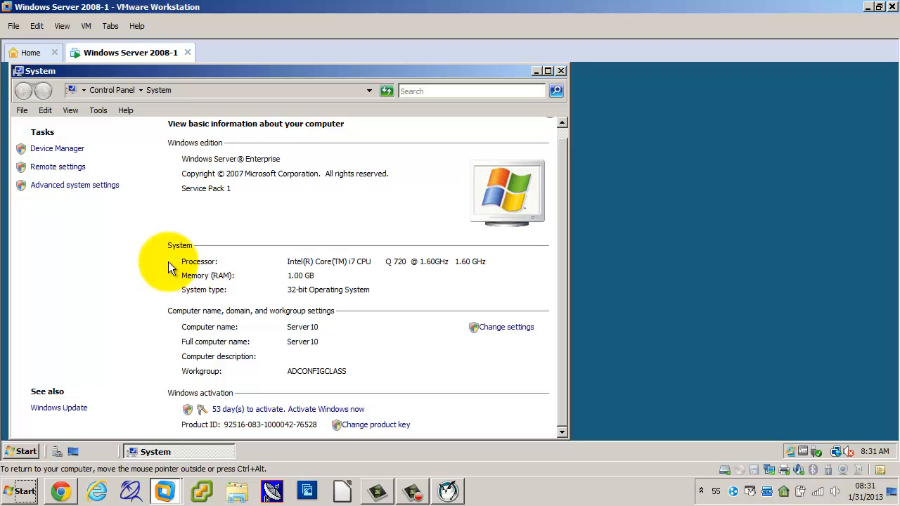
Examine the server's hardware categories in Device Manager and its Remote Desktop settings, leaving both unchanged.
click(56, 151)
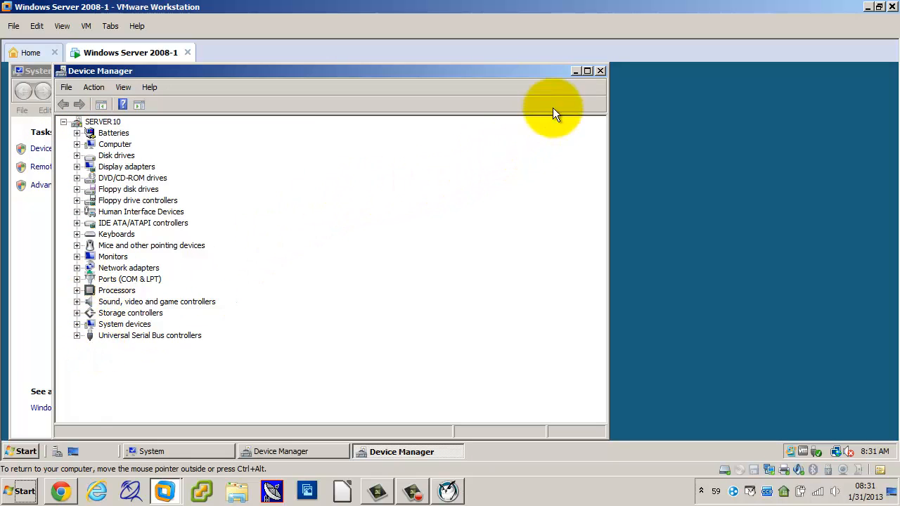
click(600, 71)
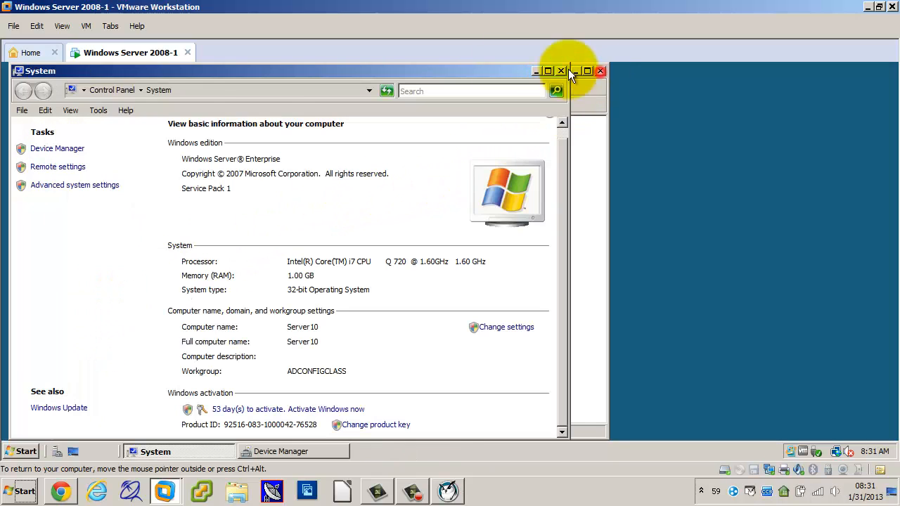
click(70, 167)
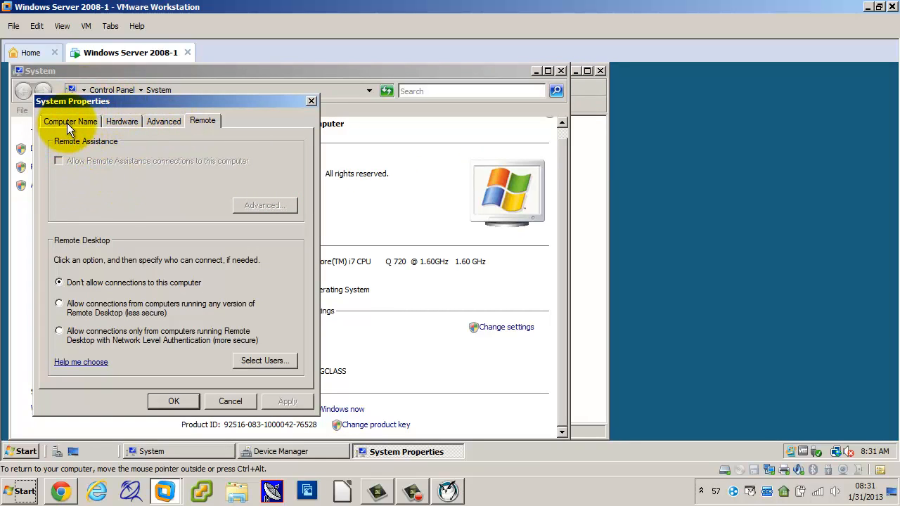
click(230, 402)
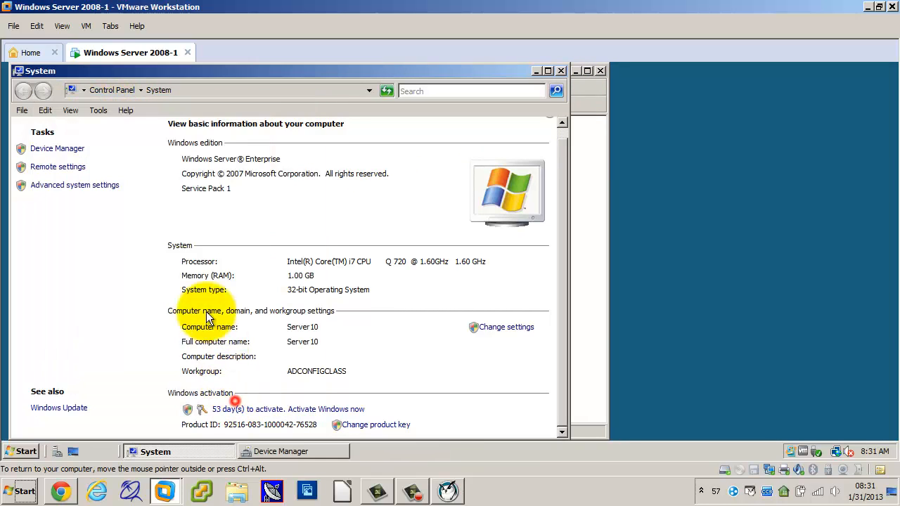
Try out a placeholder computer description for the server in the advanced system settings, and clear it again.
click(92, 187)
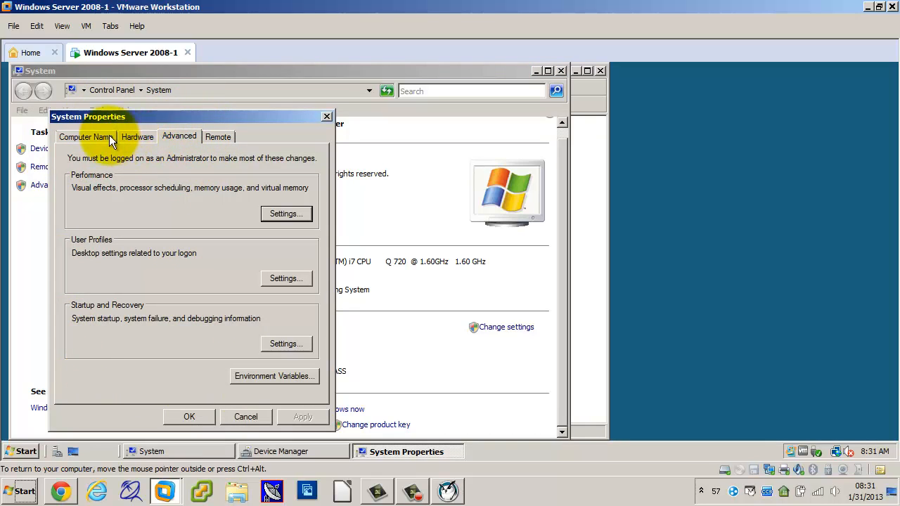
click(90, 136)
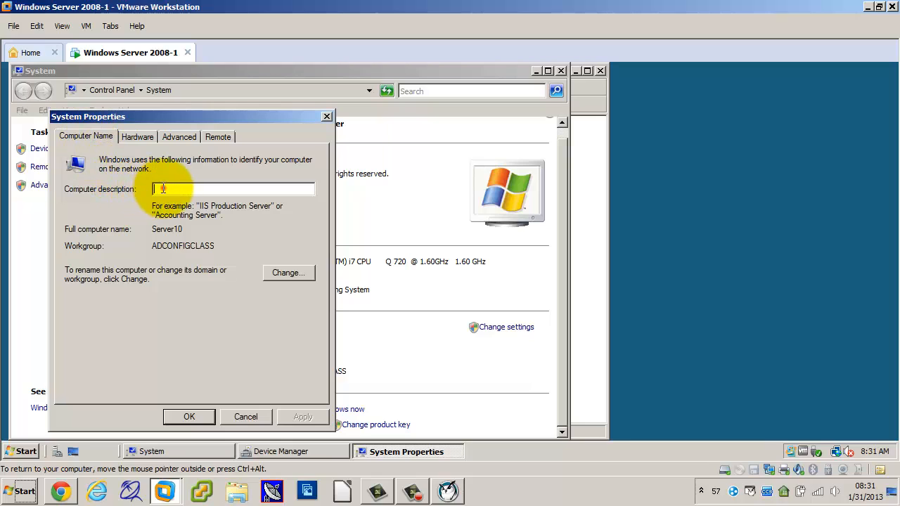
text(jkhkjhjkhkhkhk)
key(BackSpace)
key(BackSpace)
key(BackSpace)
key(BackSpace)
key(BackSpace)
key(BackSpace)
key(BackSpace)
key(BackSpace)
key(BackSpace)
key(BackSpace)
key(BackSpace)
key(BackSpace)
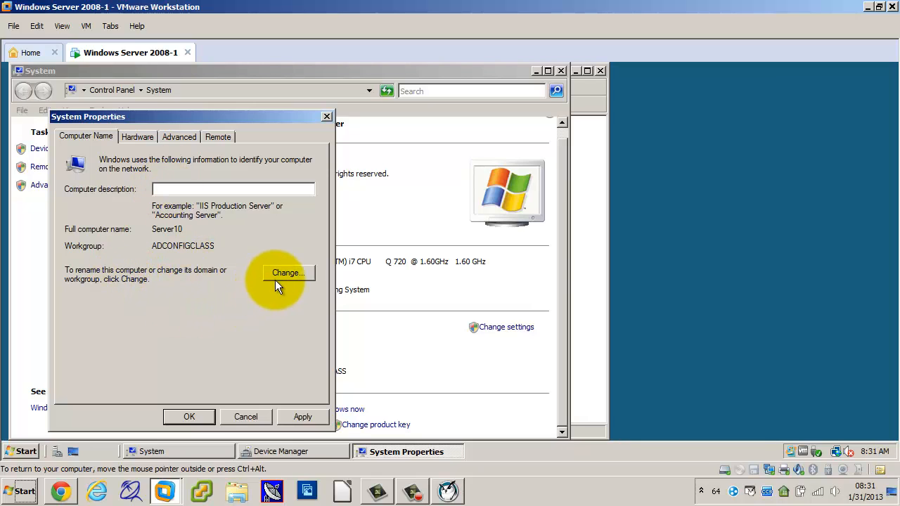
Examine the hardware, advanced and remote options in System Properties, and cancel without saving any changes.
click(138, 138)
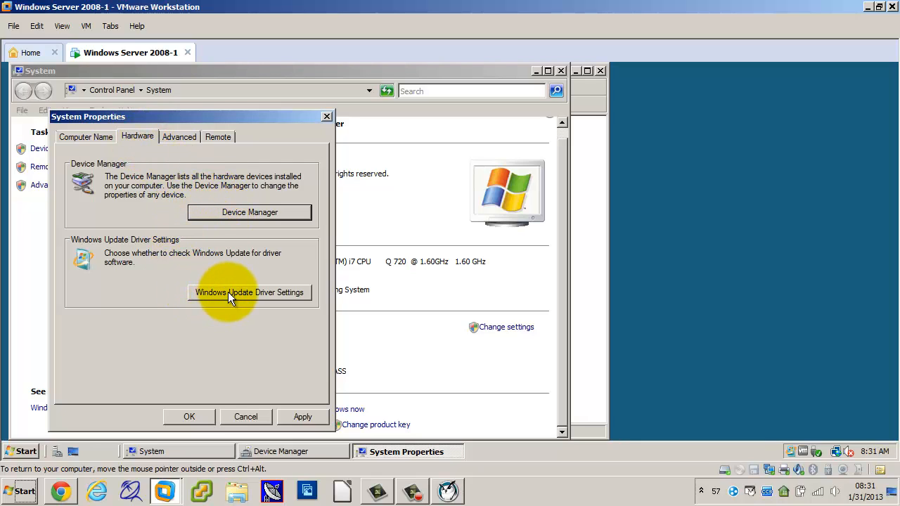
click(178, 137)
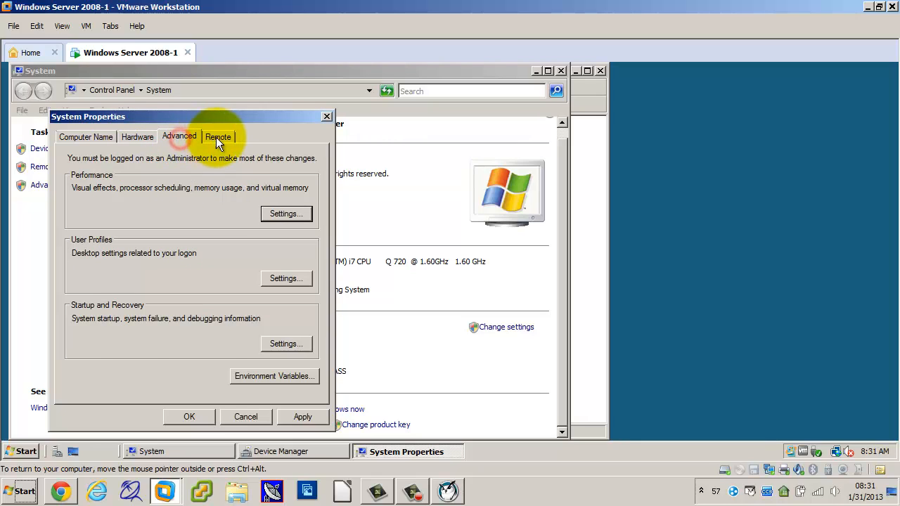
click(219, 138)
click(184, 136)
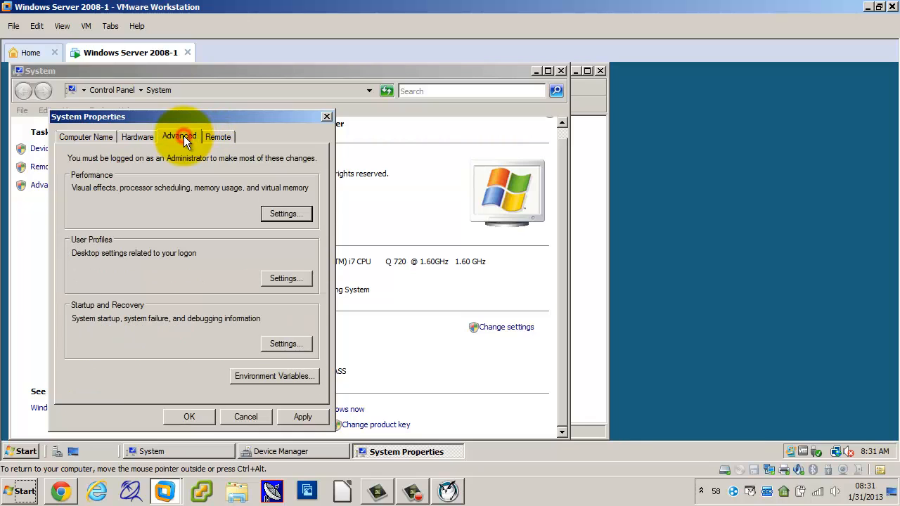
click(220, 136)
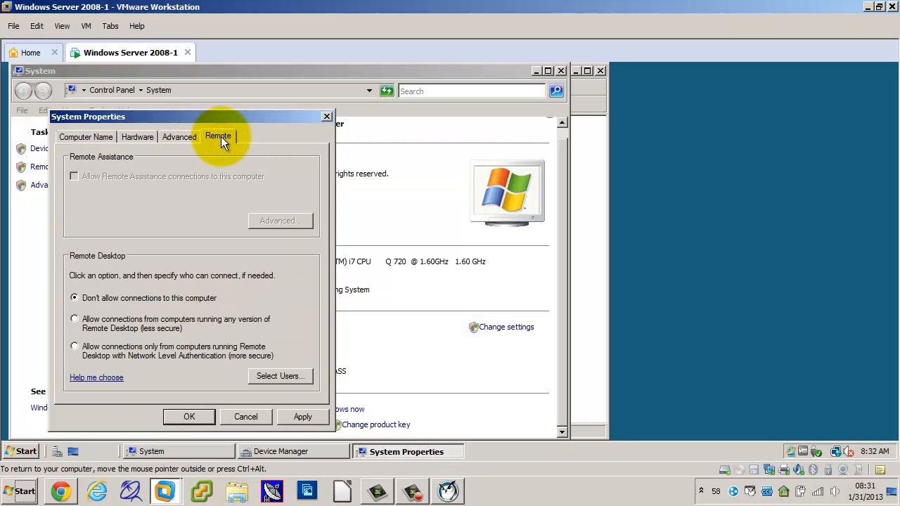
click(250, 418)
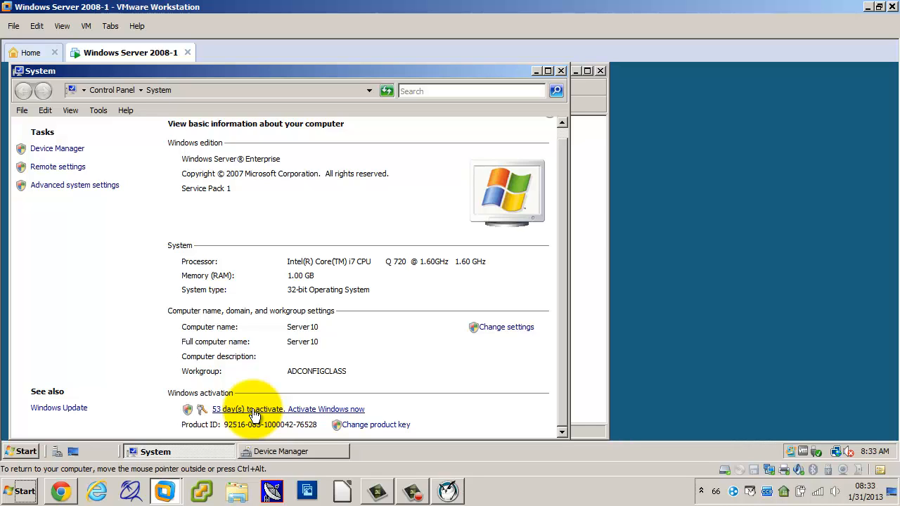
Close the System and Device Manager windows, and explore the server's drives in Computer.
click(561, 72)
click(600, 71)
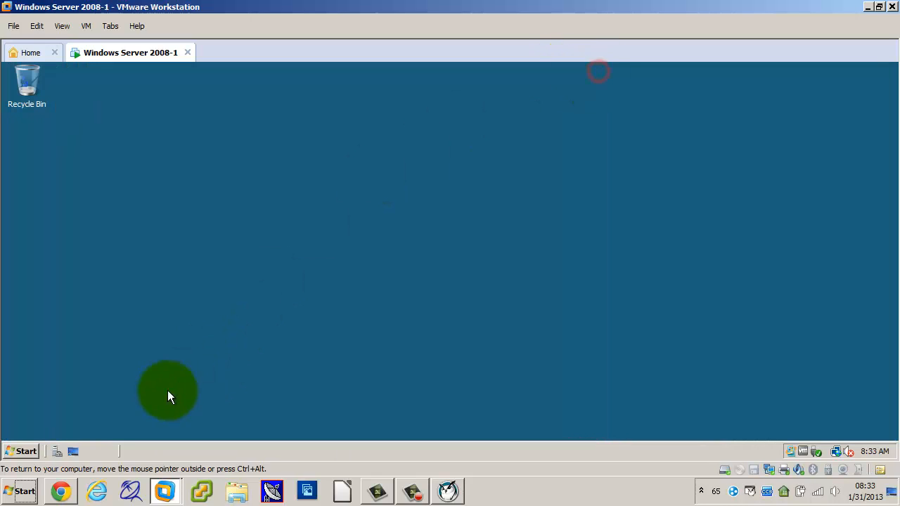
click(25, 450)
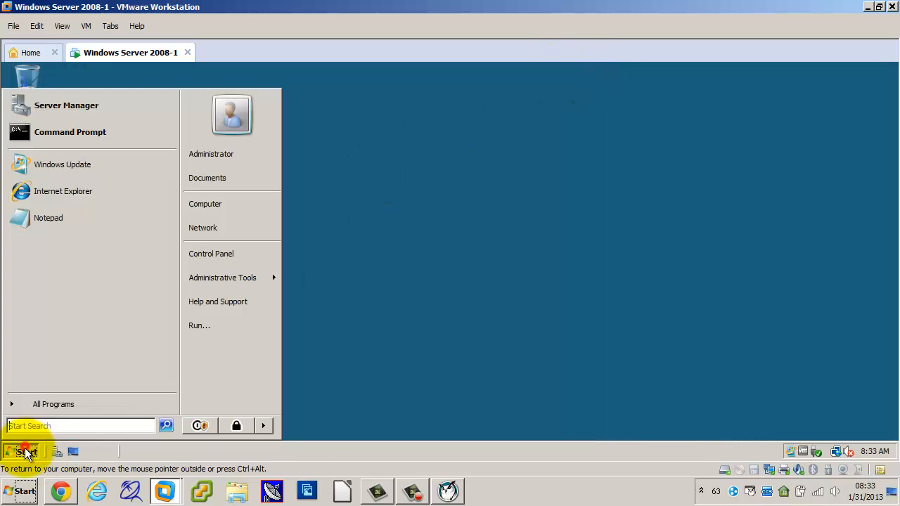
right_click(228, 208)
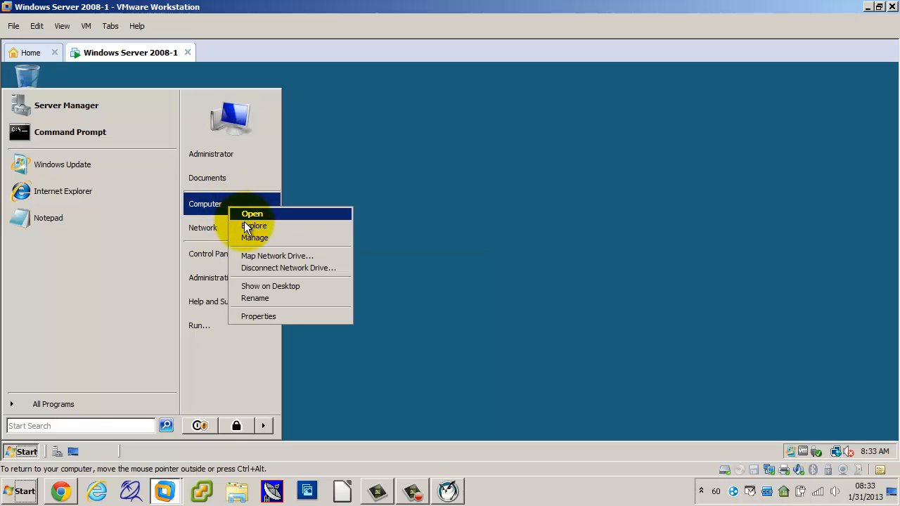
click(245, 225)
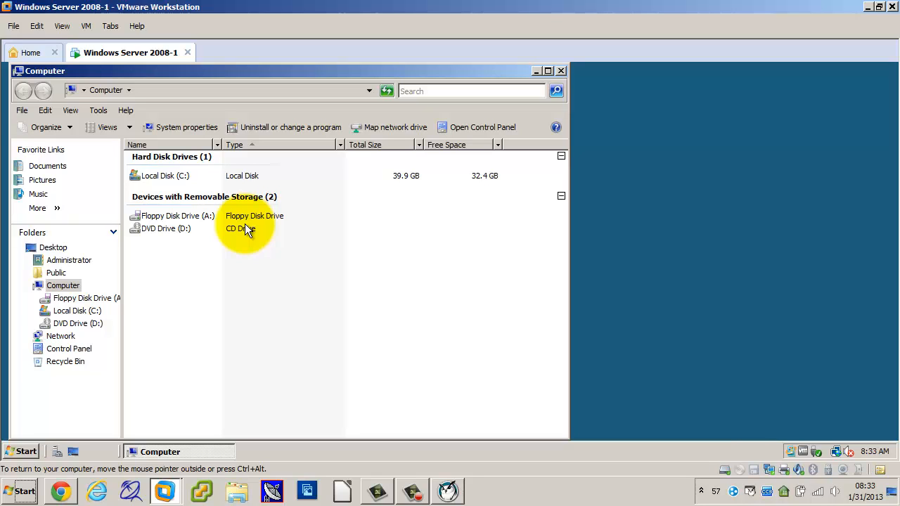
Examine the capacity and the group or user permissions of Local Disk (C:) in its properties.
double_click(163, 176)
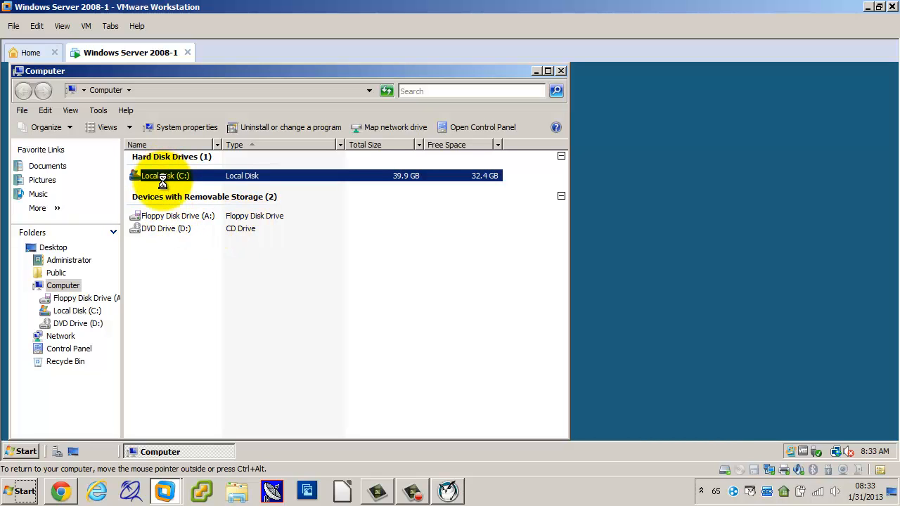
right_click(162, 181)
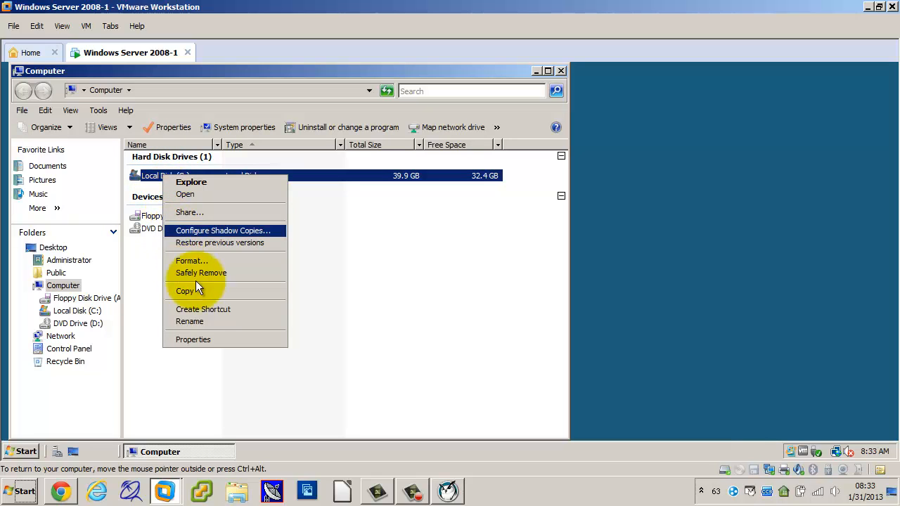
click(198, 338)
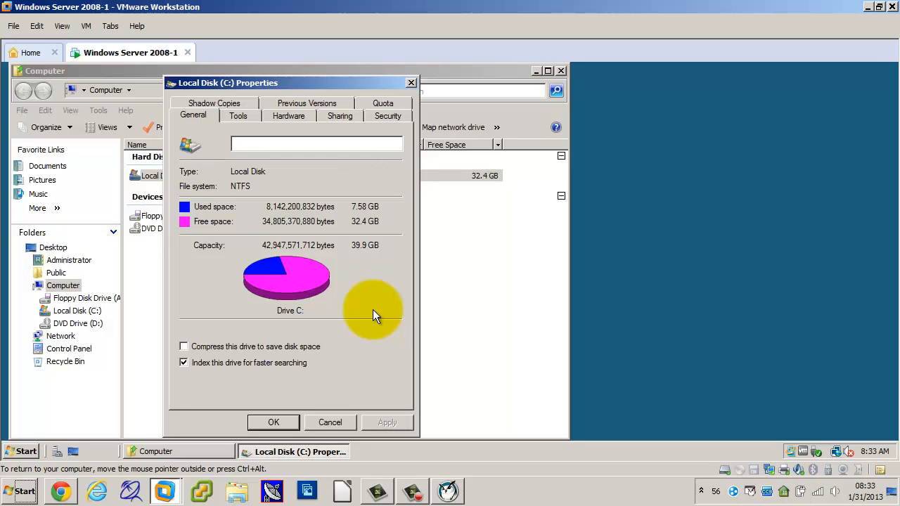
click(386, 114)
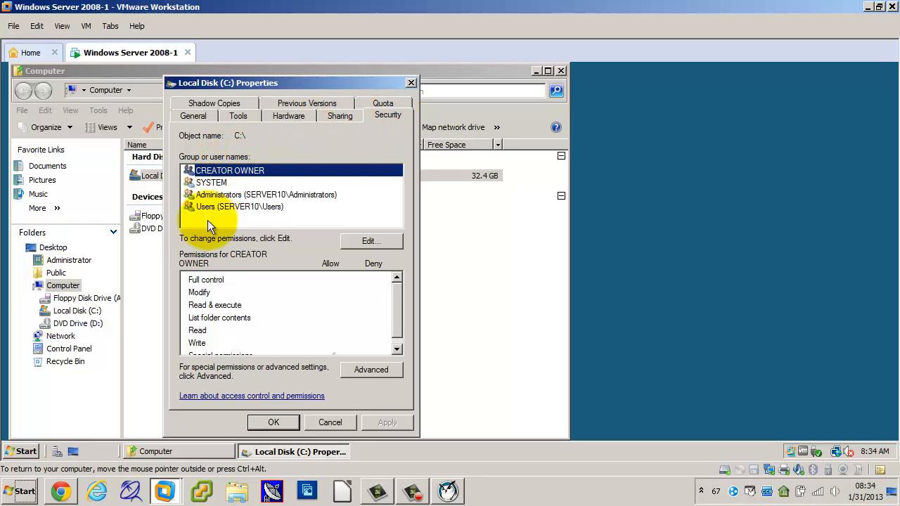
Examine the permissions of the SYSTEM, Administrators and Users groups on Local Disk (C:).
click(222, 183)
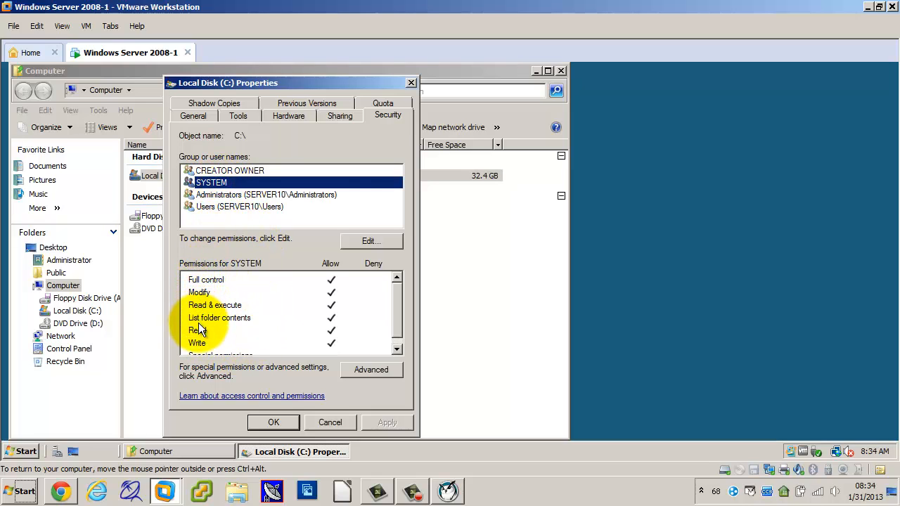
drag(400, 298, 397, 314)
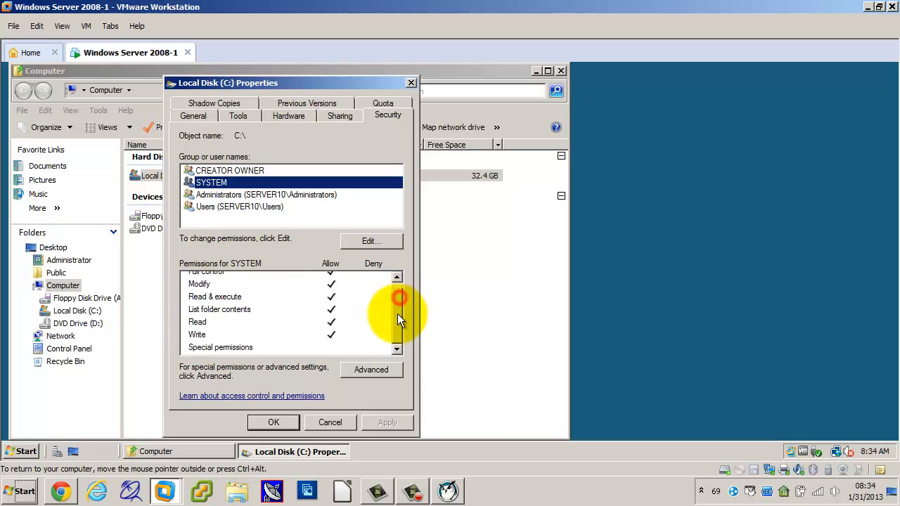
click(218, 195)
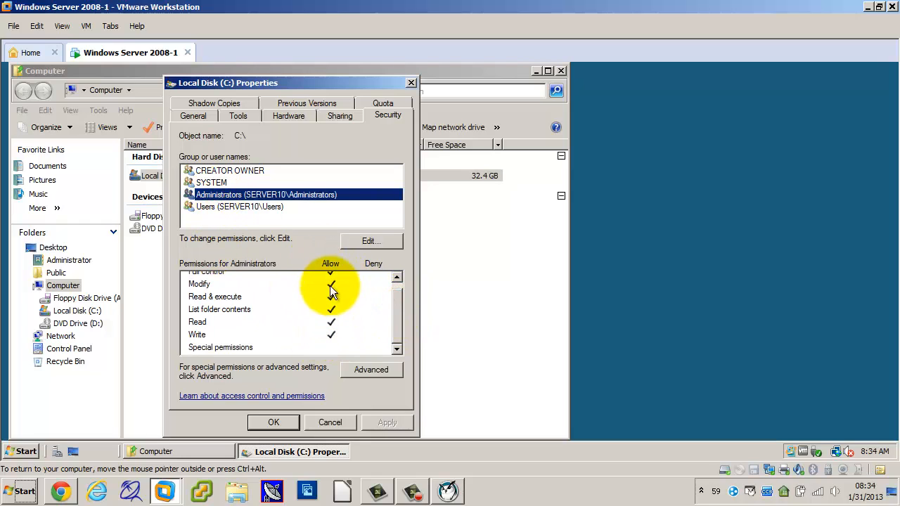
click(236, 208)
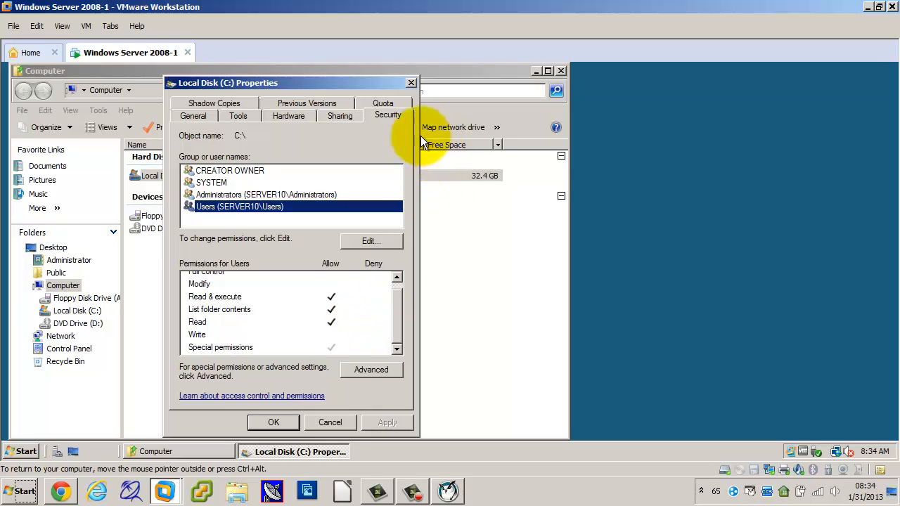
Examine the quota, shadow copy and general settings of Local Disk (C:).
click(381, 104)
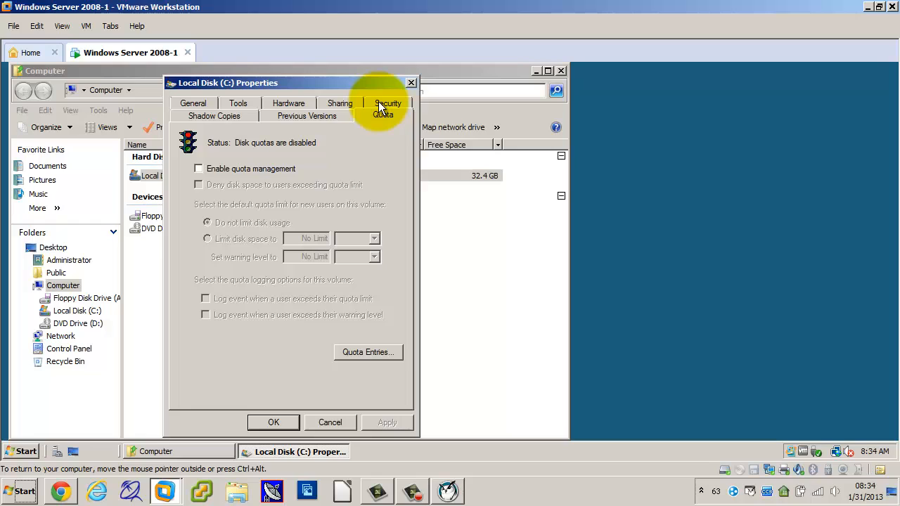
click(216, 116)
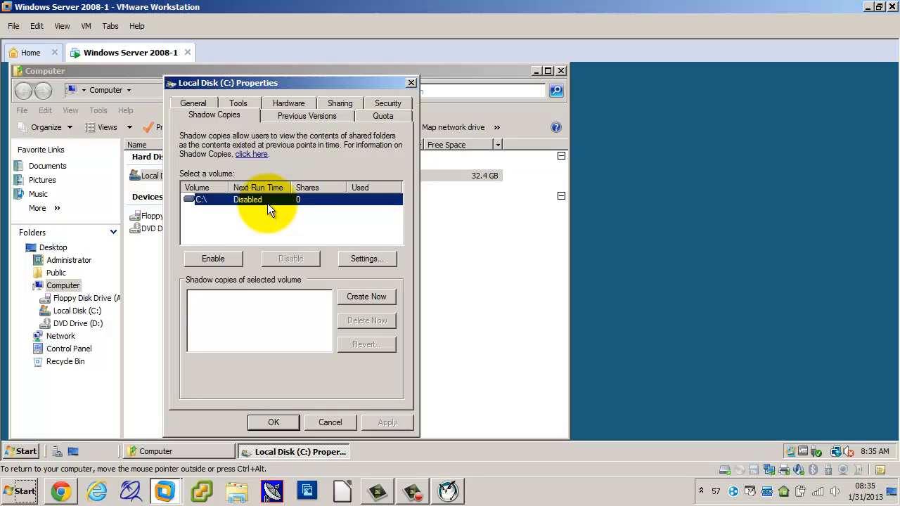
click(202, 105)
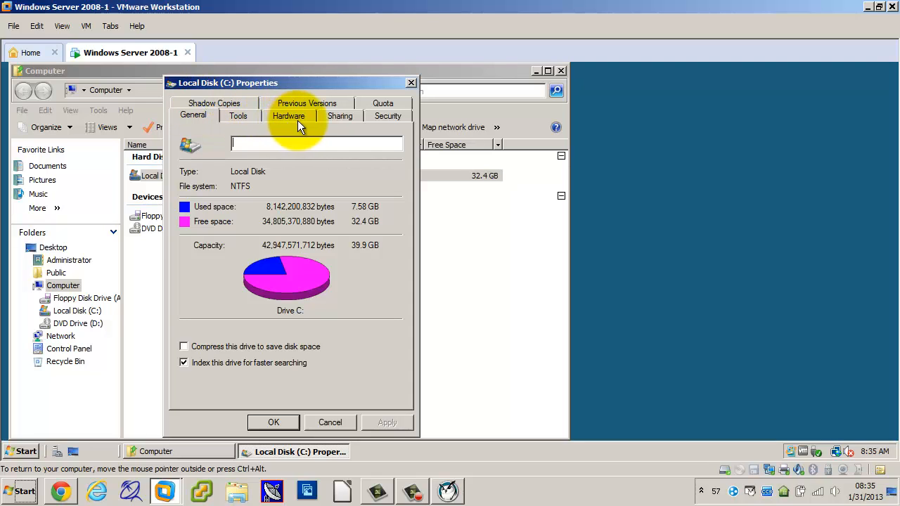
click(241, 107)
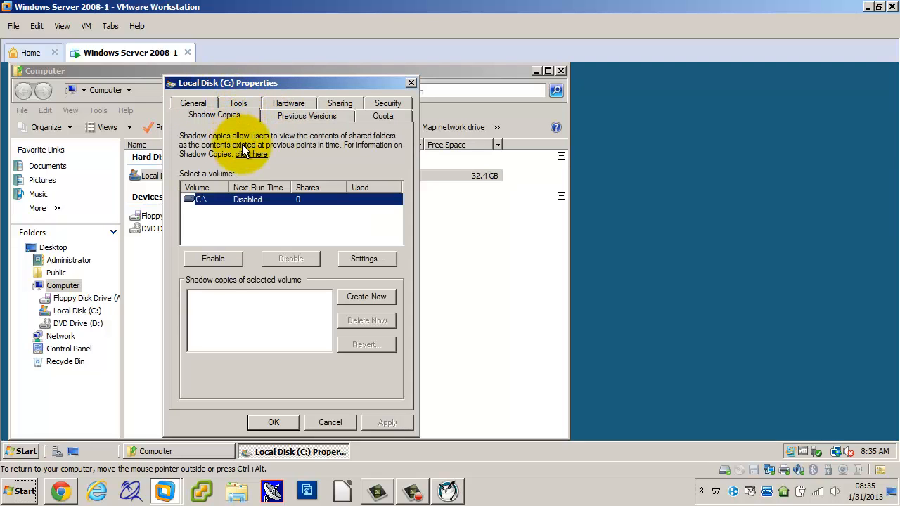
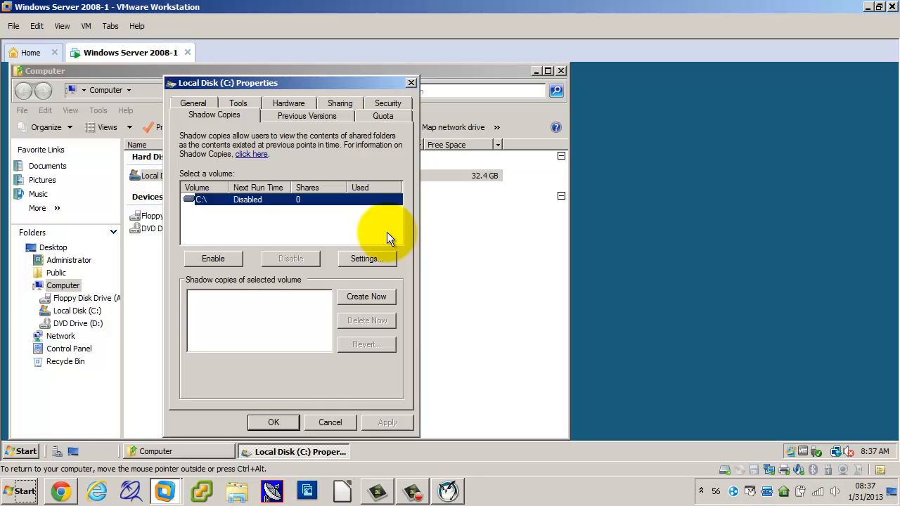
Close the Local Disk (C:) properties after reviewing its general settings, and create a text document with the default name in Documents.
click(193, 104)
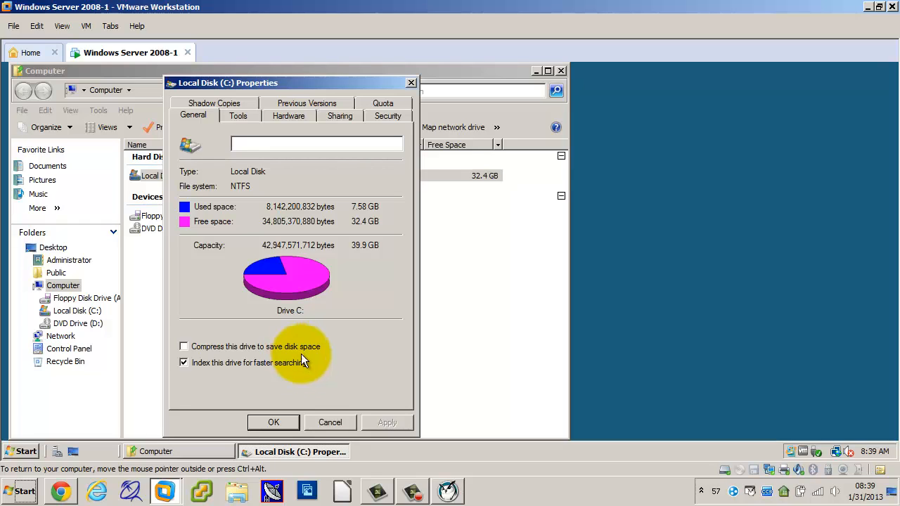
click(330, 422)
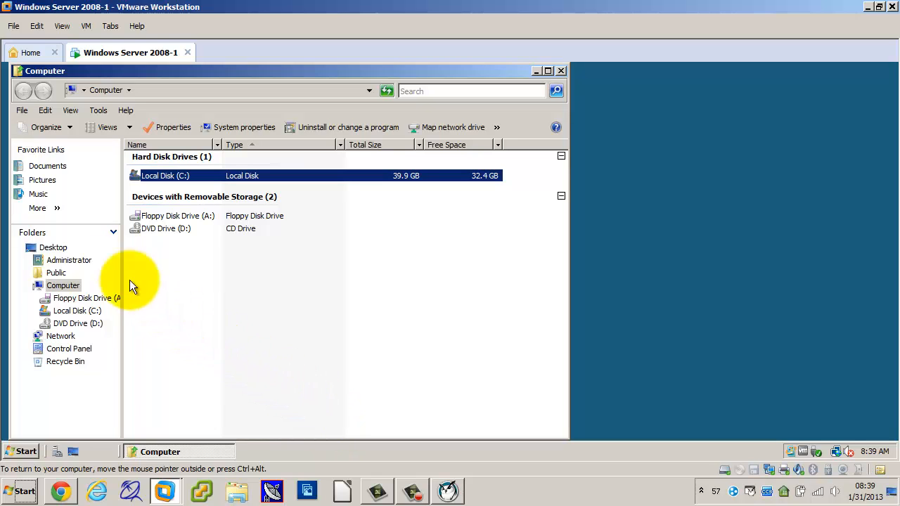
click(48, 169)
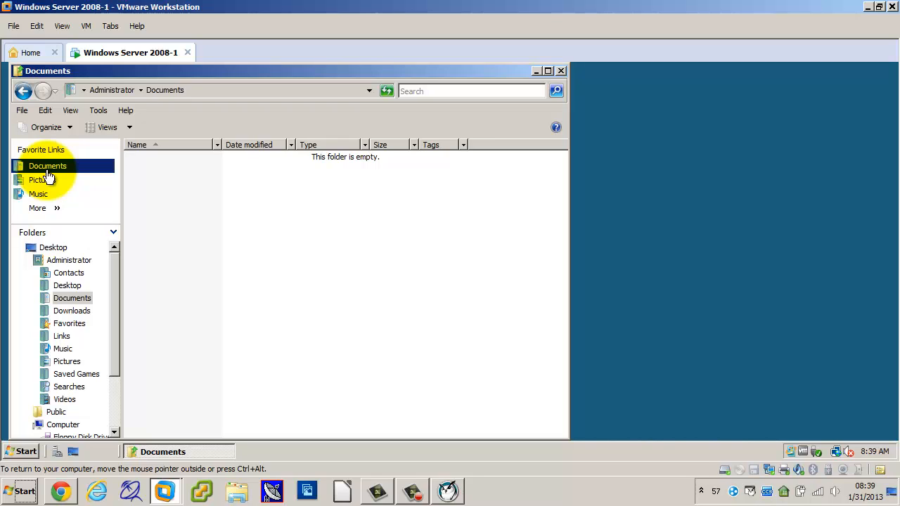
right_click(229, 218)
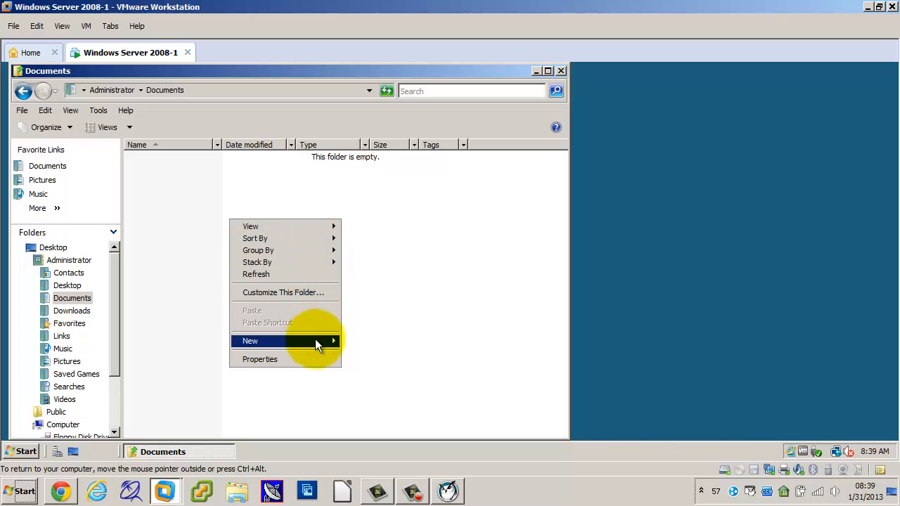
mouse_move(315, 340)
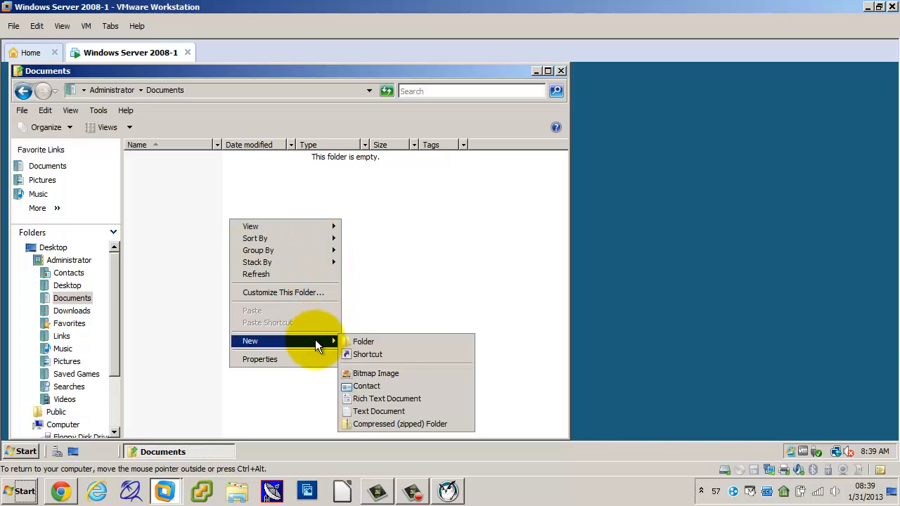
click(379, 409)
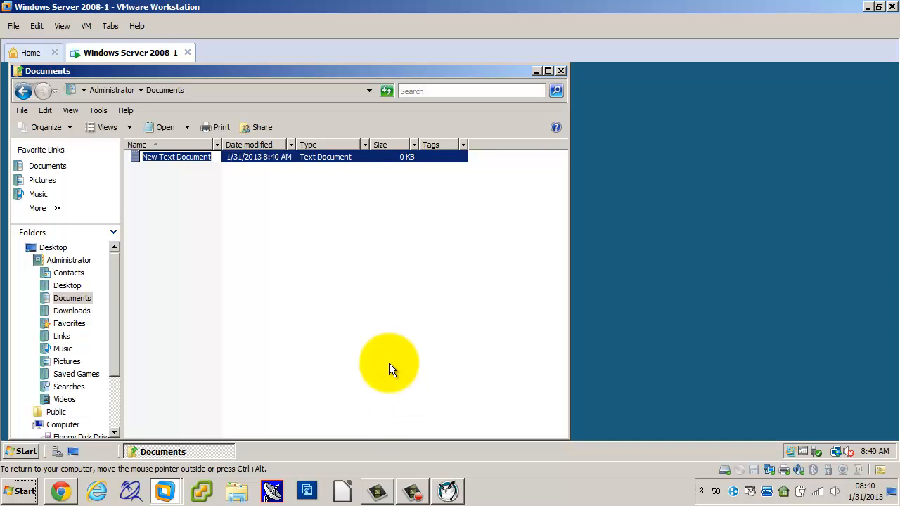
key(Return)
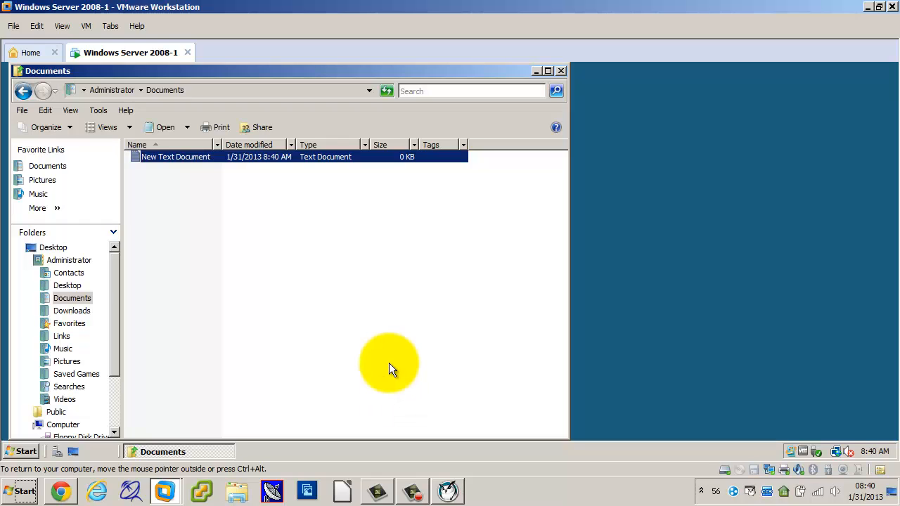
Examine the general properties and advanced attributes of New Text Document without changing them.
right_click(325, 156)
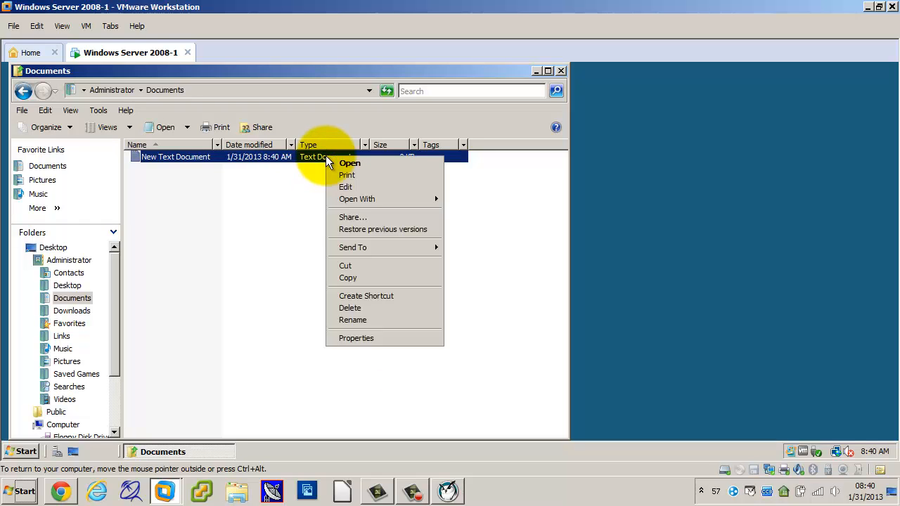
click(353, 340)
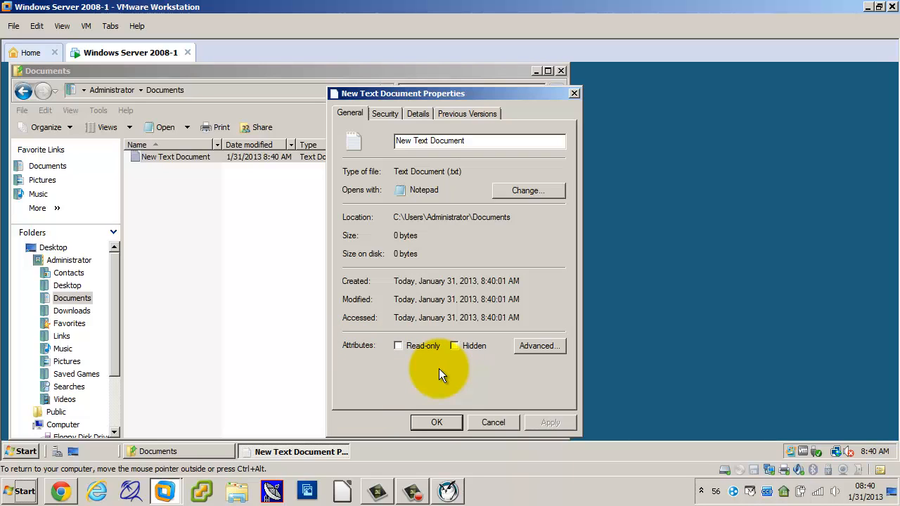
click(540, 347)
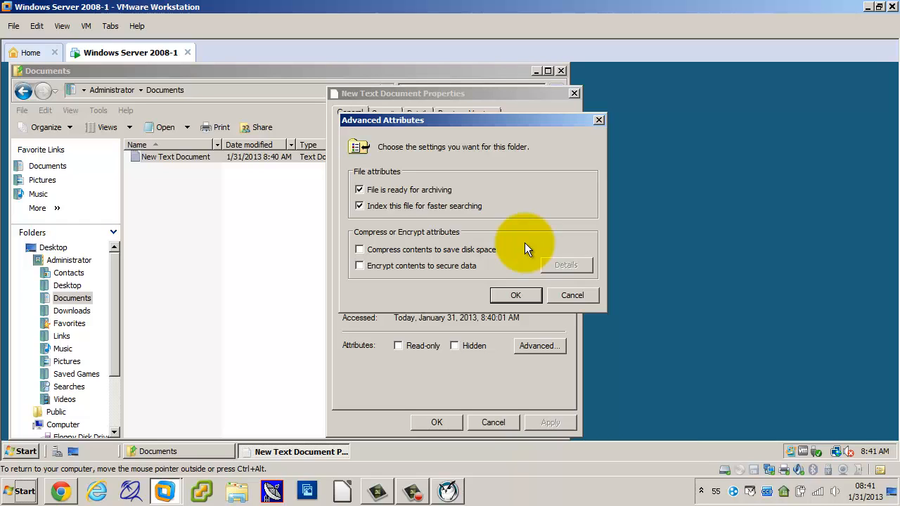
click(563, 294)
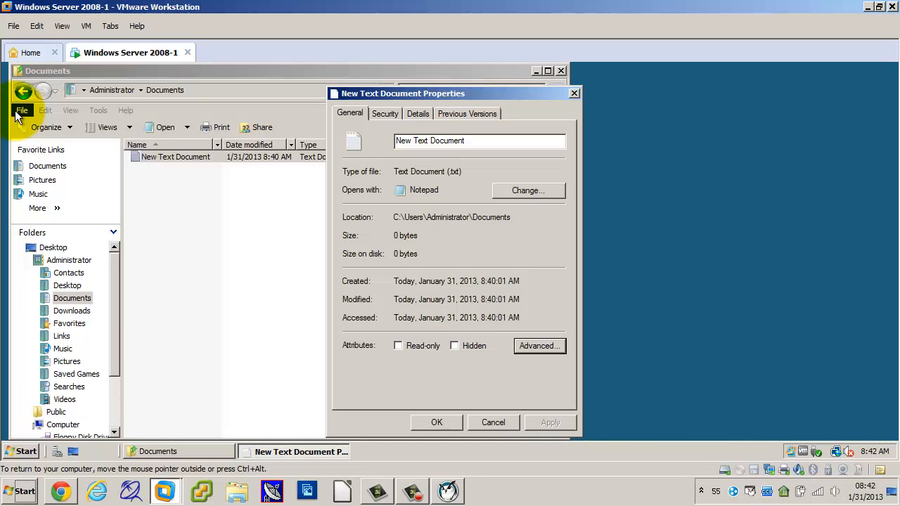
Move the New Text Document properties clear of the folder window and apply the Read-only attribute to the file.
key(ctrl+alt)
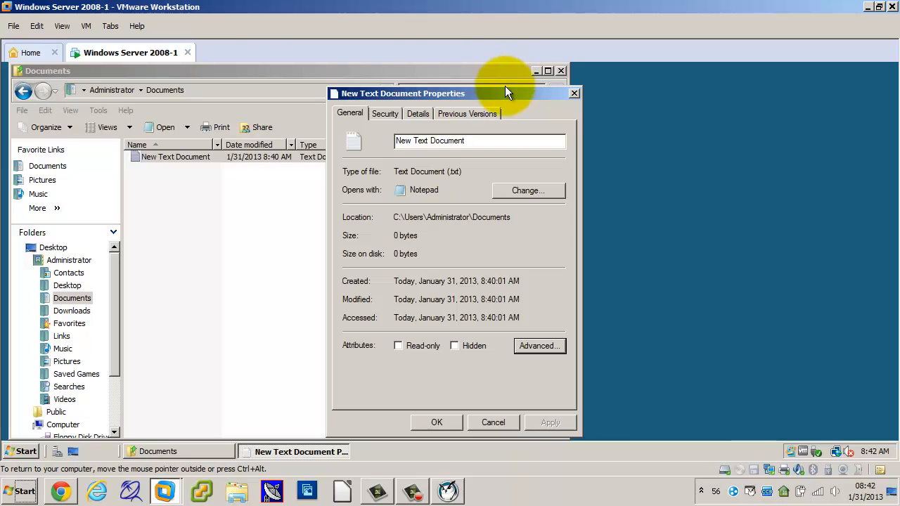
drag(503, 90, 749, 80)
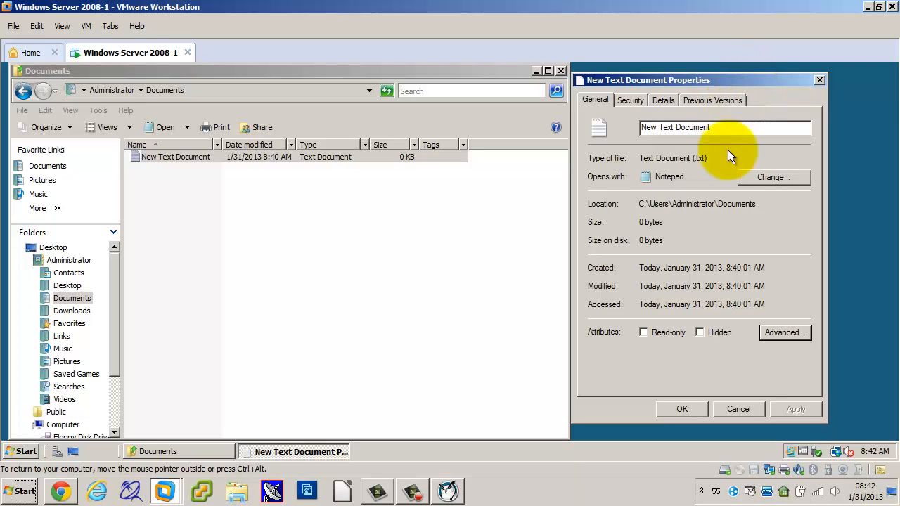
click(649, 333)
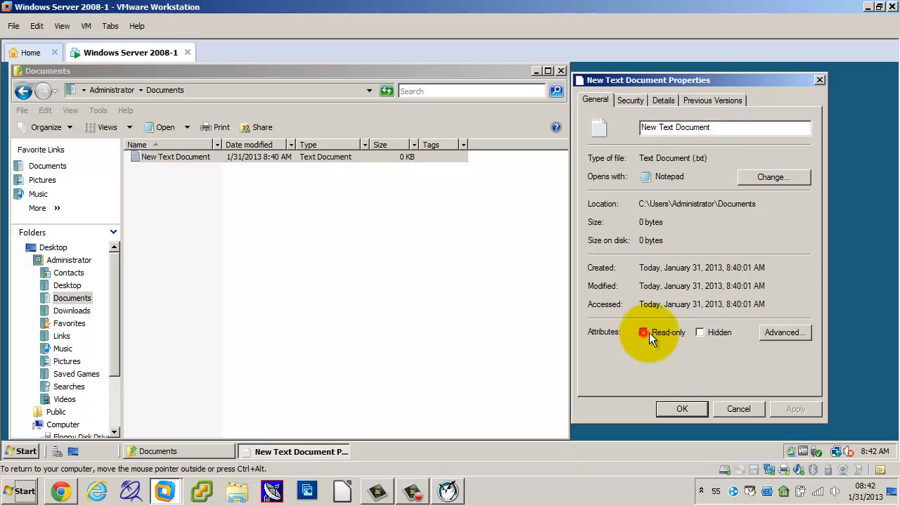
click(683, 408)
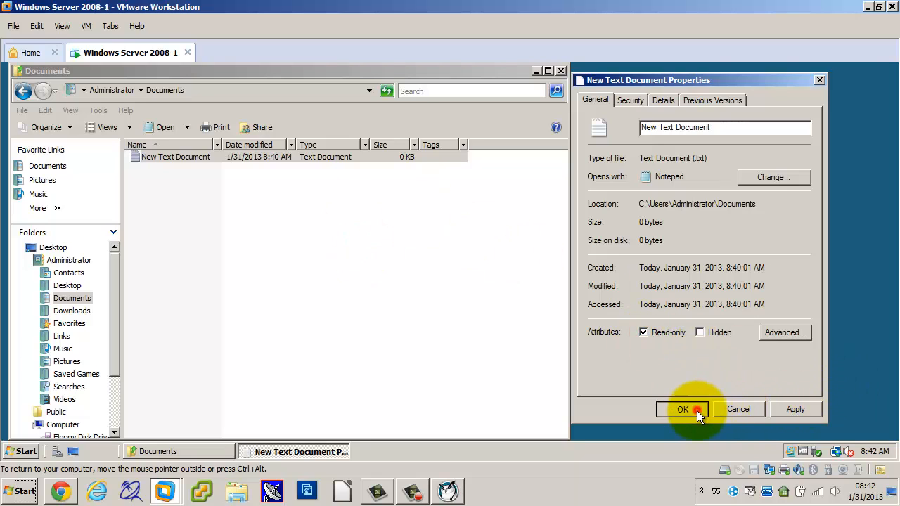
click(267, 282)
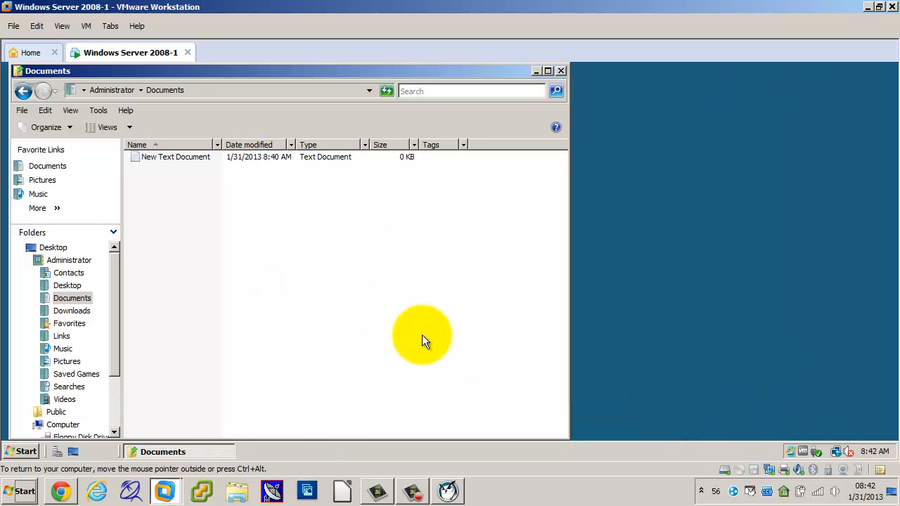
Delete New Text Document from the Documents folder to the Recycle Bin.
click(198, 158)
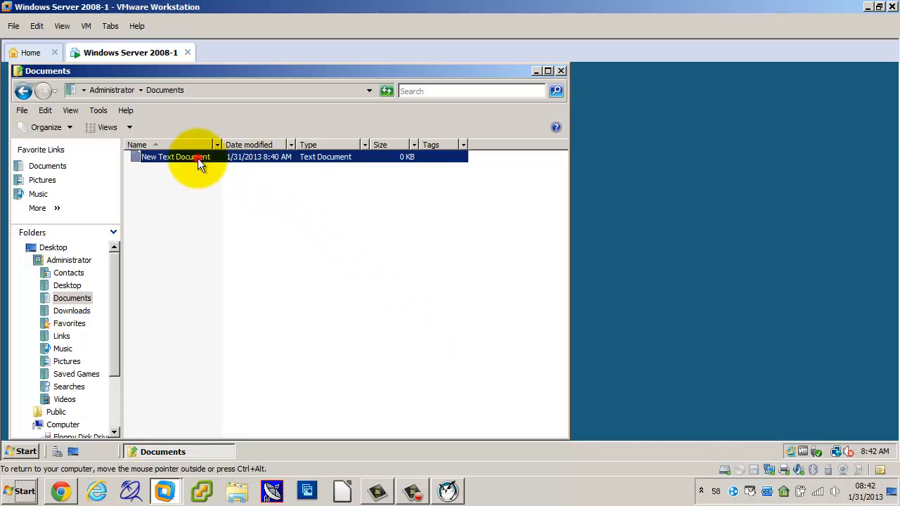
key(Delete)
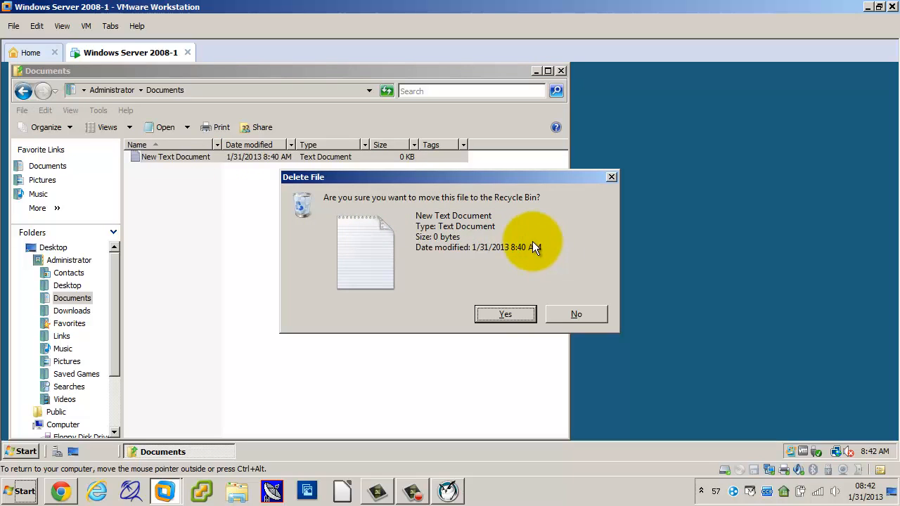
click(504, 313)
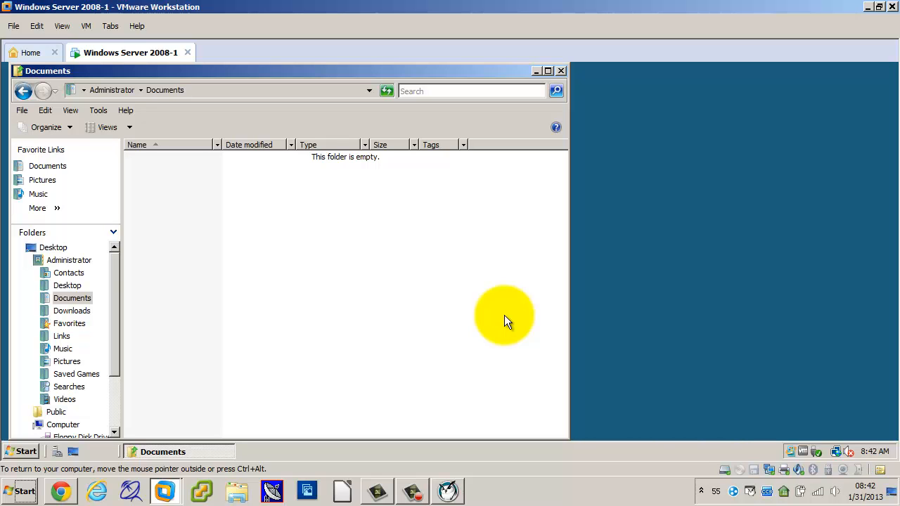
Restore New Text Document from the Recycle Bin to the Documents folder and close the Recycle Bin.
drag(361, 69, 620, 68)
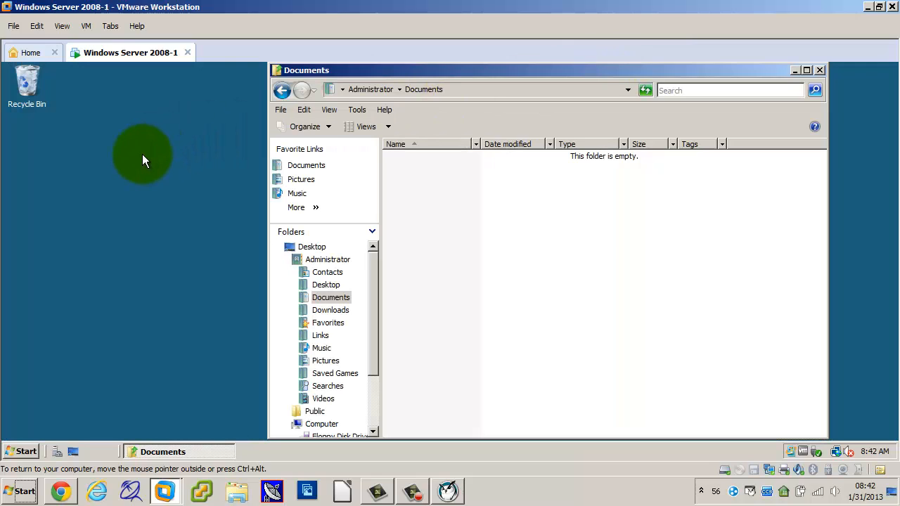
right_click(24, 84)
click(36, 91)
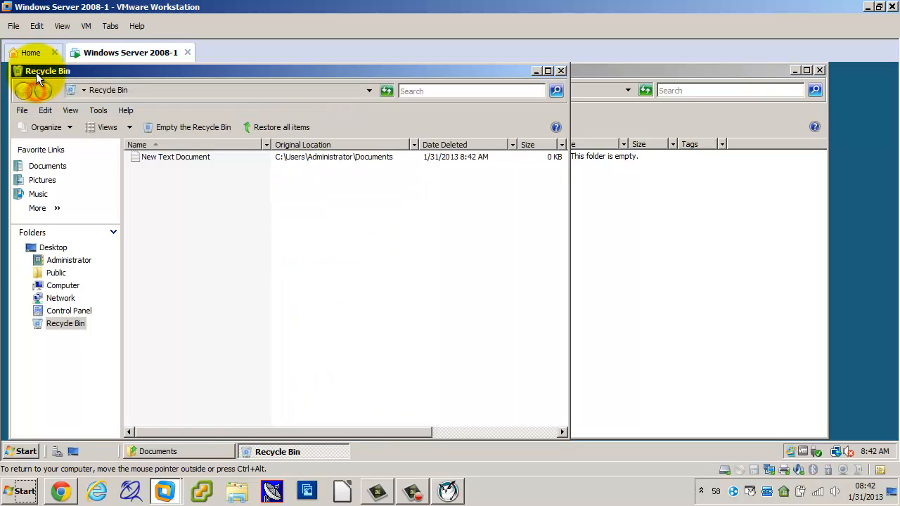
right_click(164, 155)
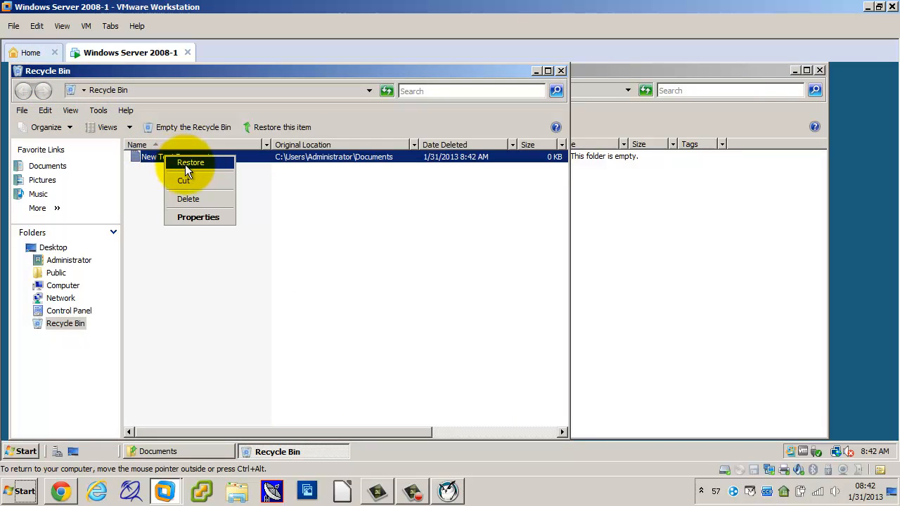
click(185, 165)
click(560, 70)
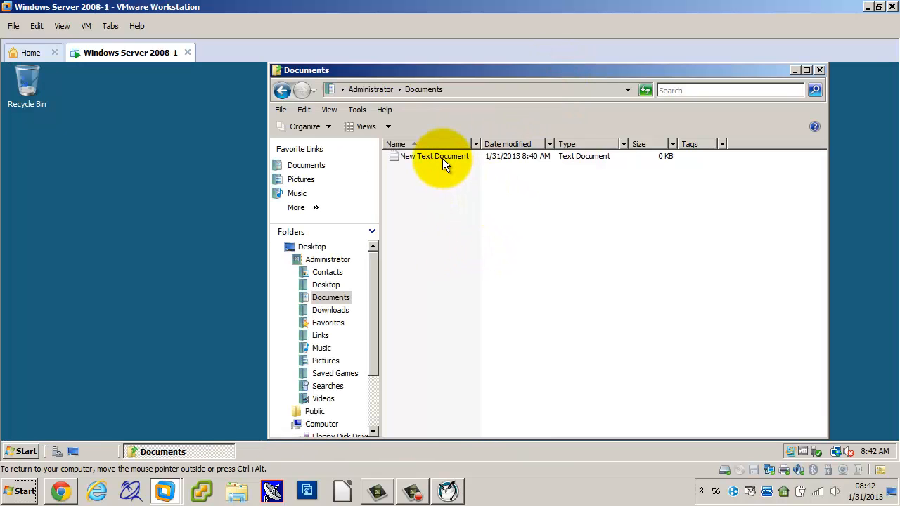
Set the Hidden attribute and clear the Read-only attribute of New Text Document.
mouse_move(442, 159)
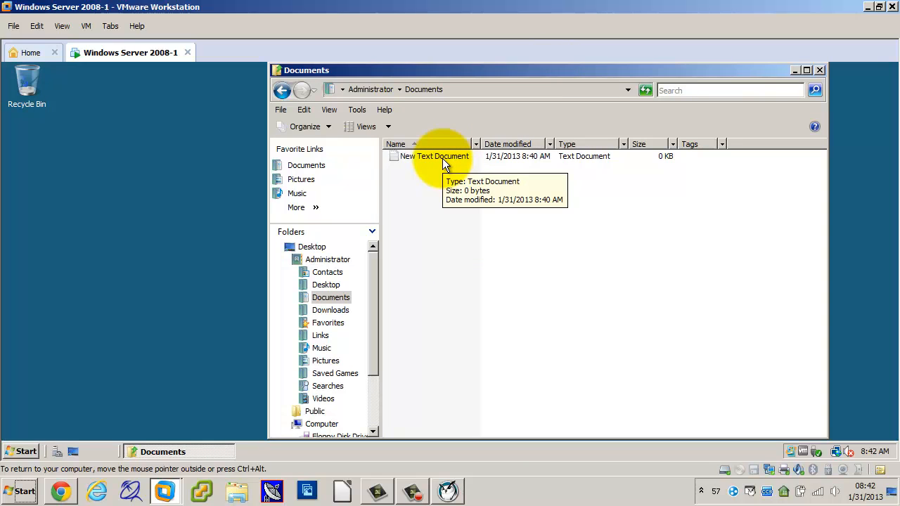
right_click(443, 157)
click(475, 338)
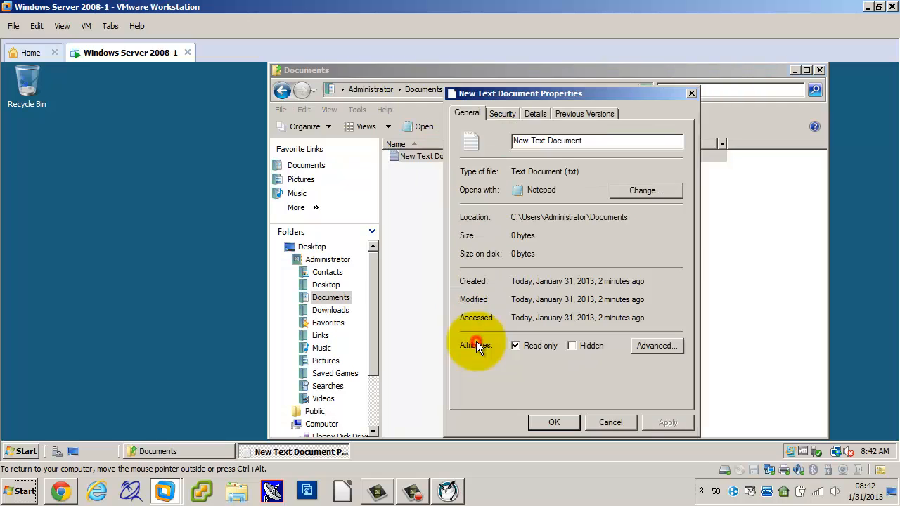
click(571, 346)
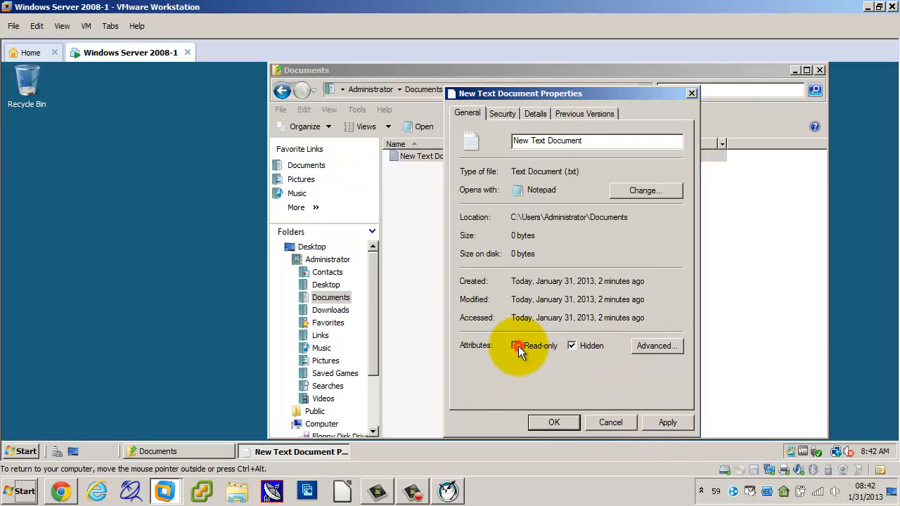
click(673, 422)
click(554, 422)
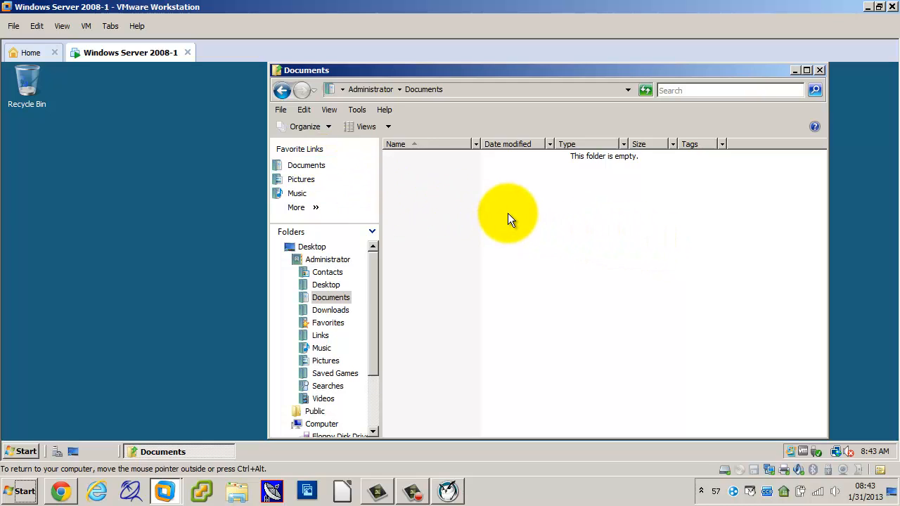
Change the folder options to show hidden files and folders.
click(351, 110)
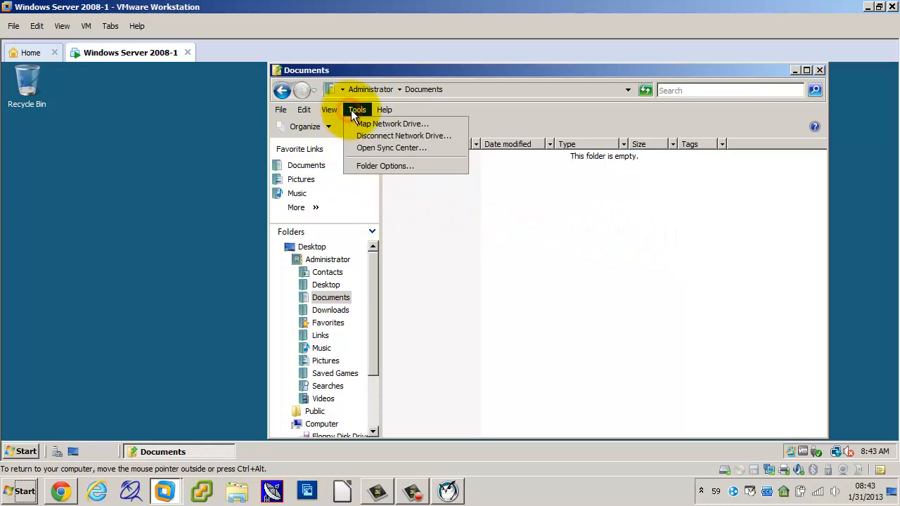
click(377, 166)
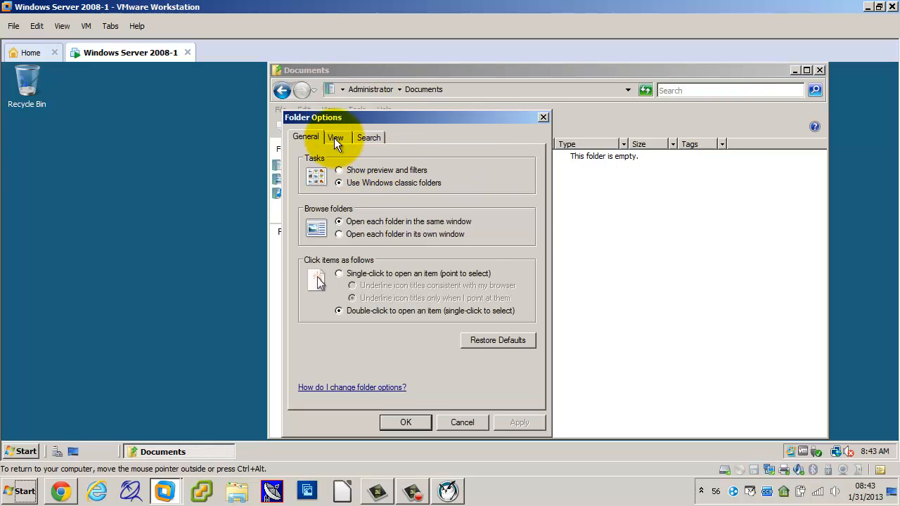
click(334, 138)
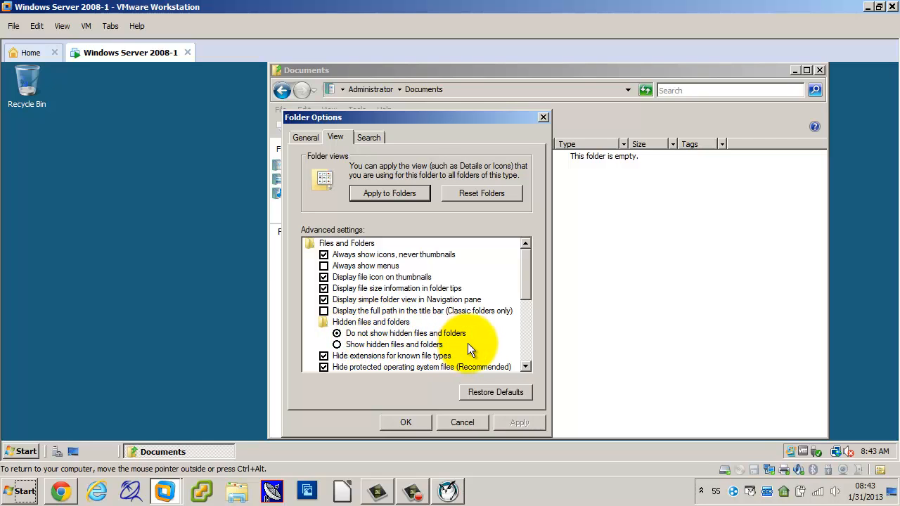
click(337, 345)
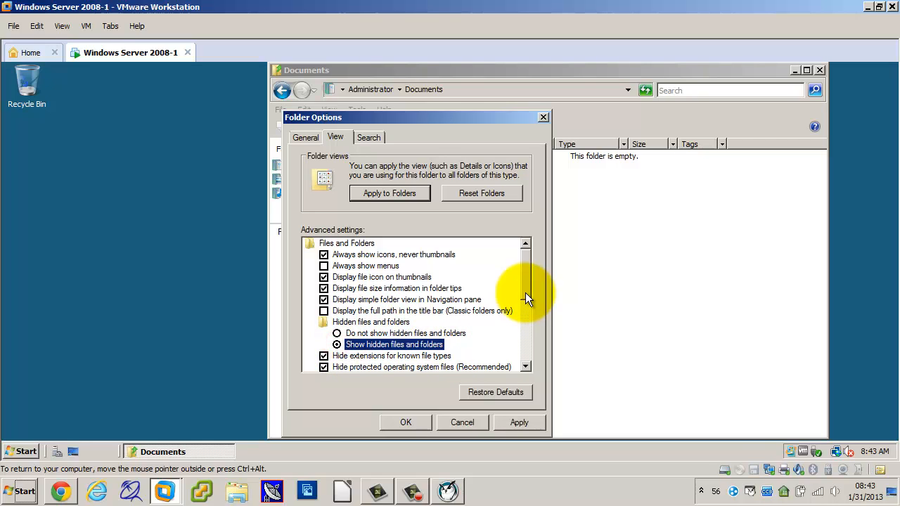
click(507, 422)
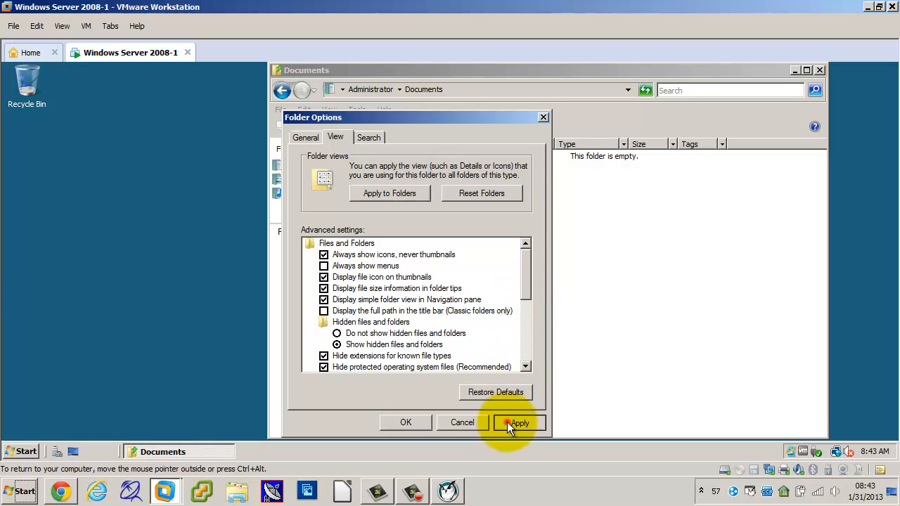
click(429, 422)
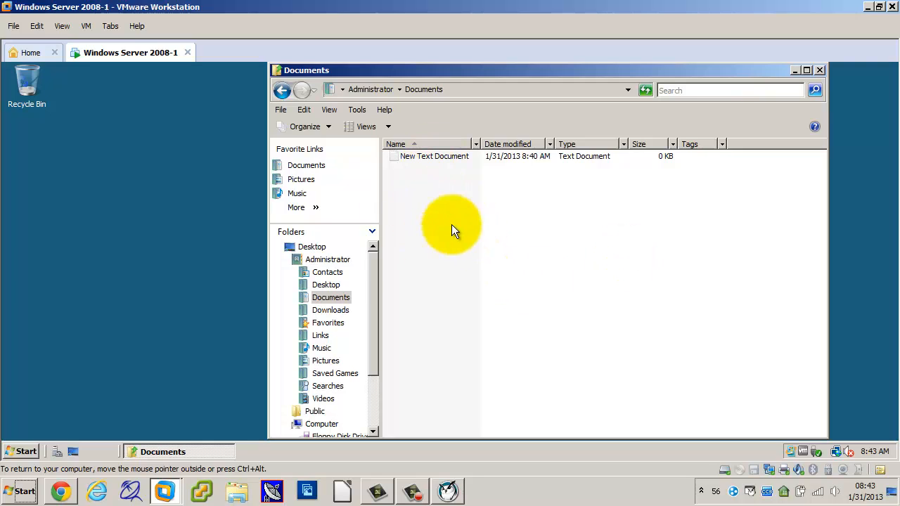
Create a second text document with the default name in the Documents folder.
right_click(398, 225)
mouse_move(444, 345)
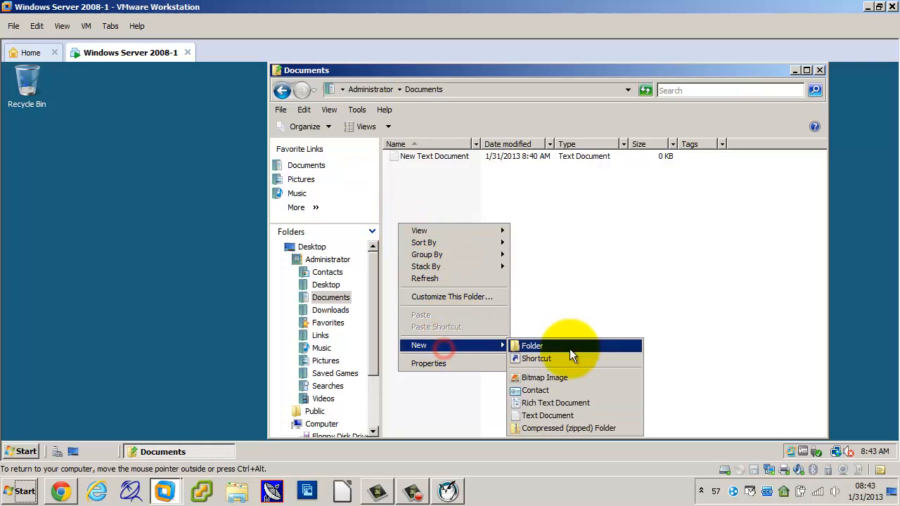
click(579, 413)
key(Return)
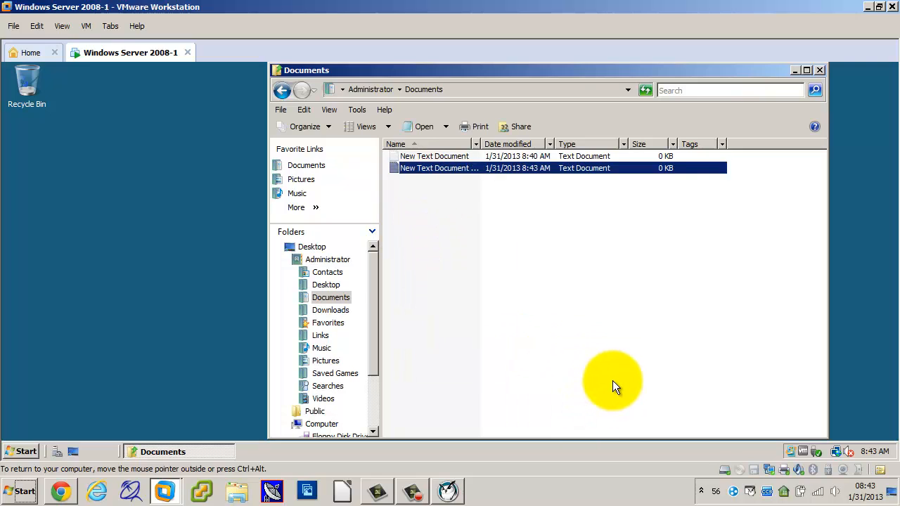
click(557, 380)
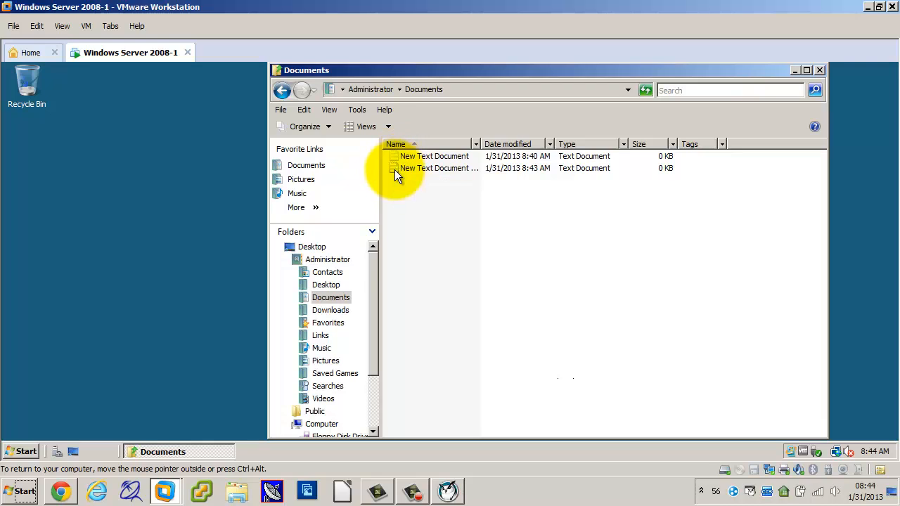
click(393, 172)
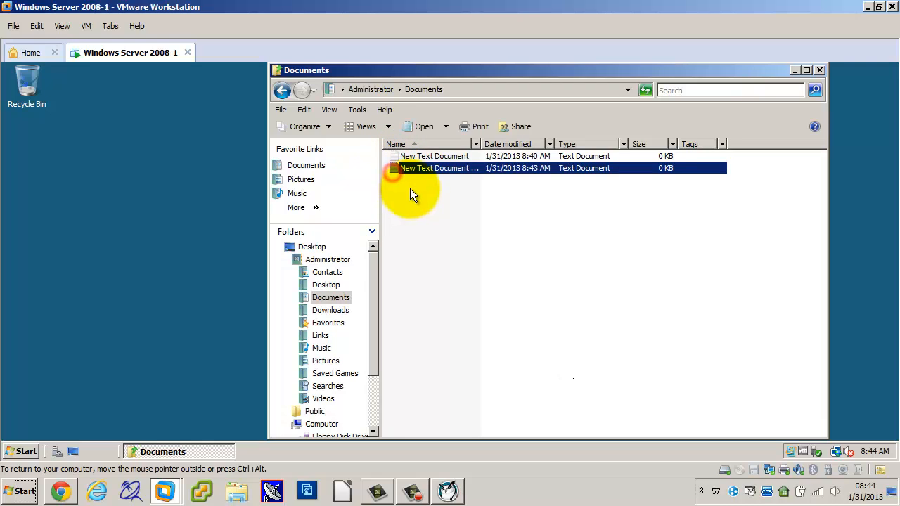
click(408, 191)
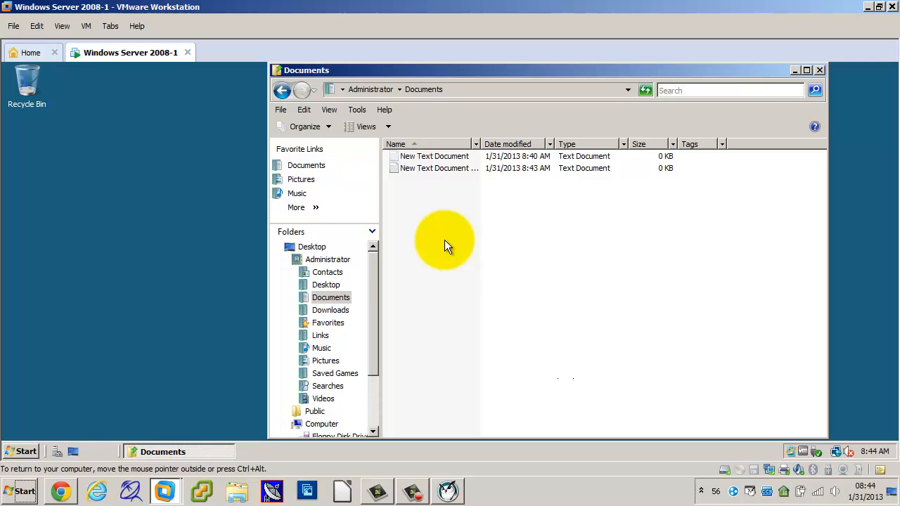
Clear the Hidden attribute of the original New Text Document in the Documents folder.
mouse_move(451, 156)
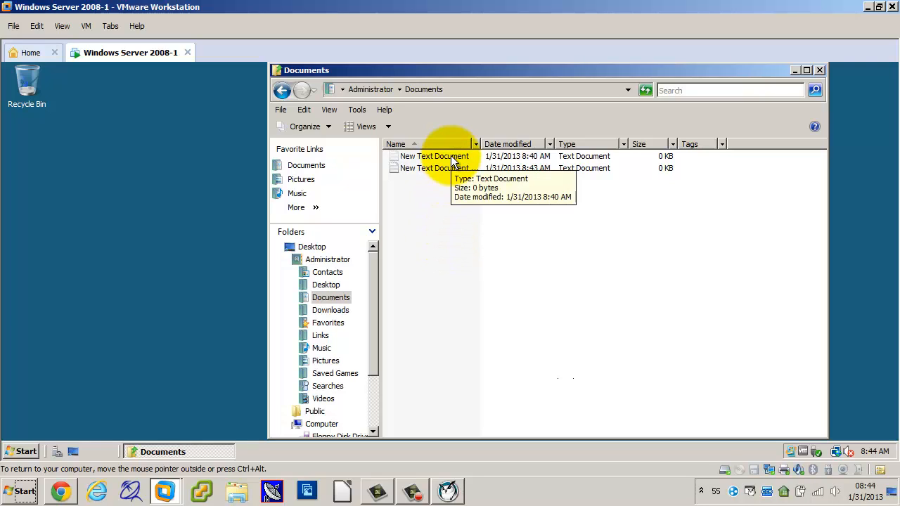
right_click(451, 156)
click(488, 341)
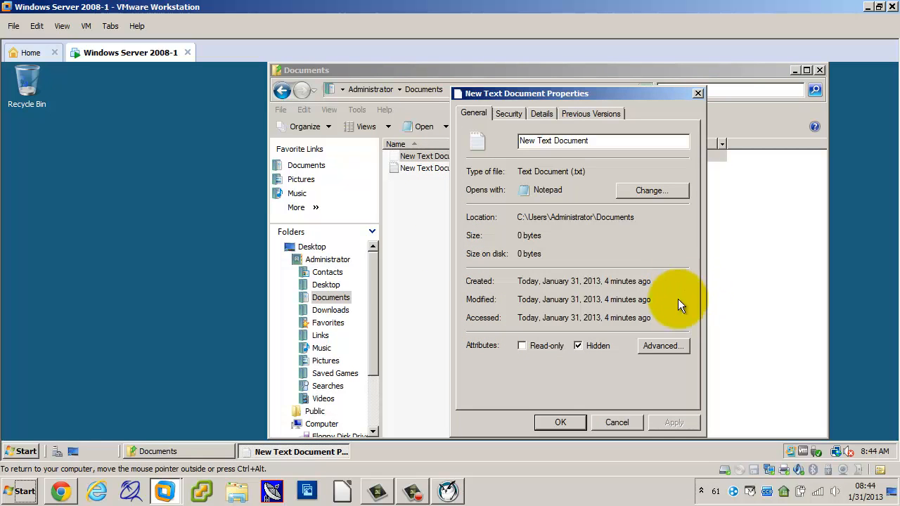
click(580, 346)
click(570, 422)
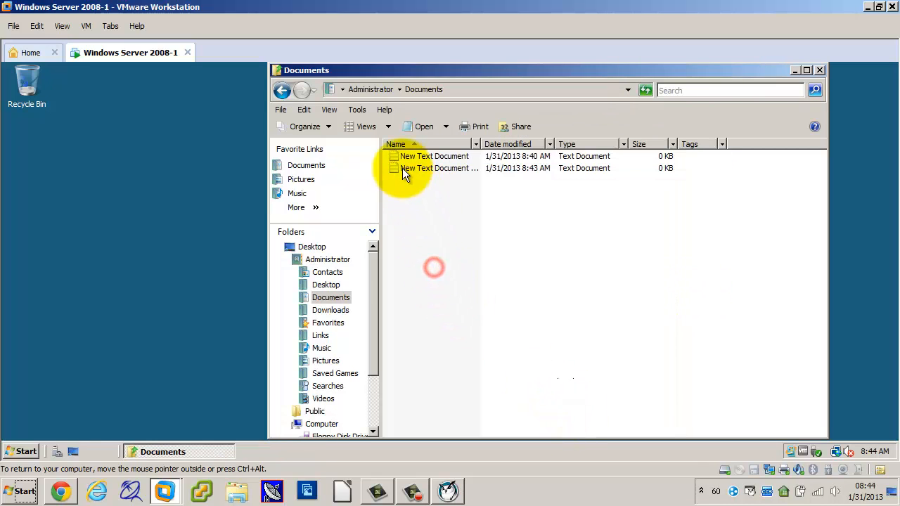
Turn off "File is ready for archiving" in New Text Document's advanced attributes and apply the change.
right_click(424, 157)
click(506, 339)
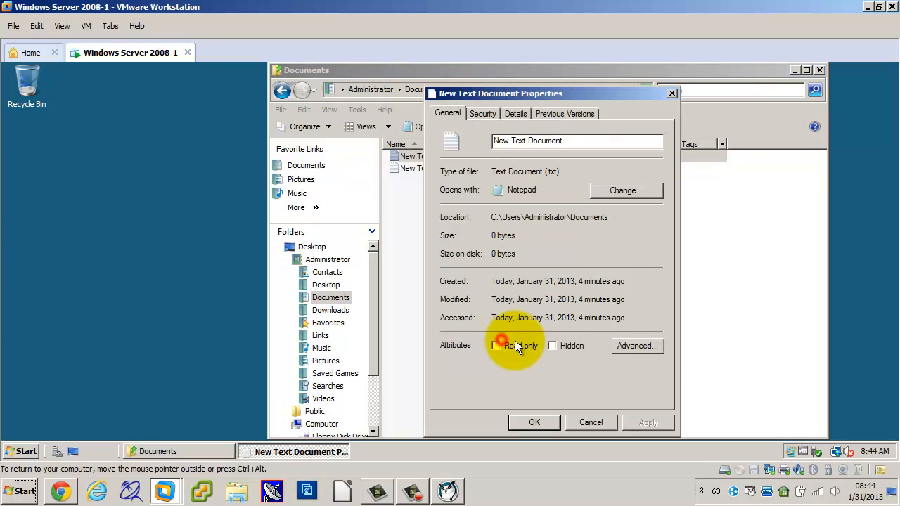
click(650, 347)
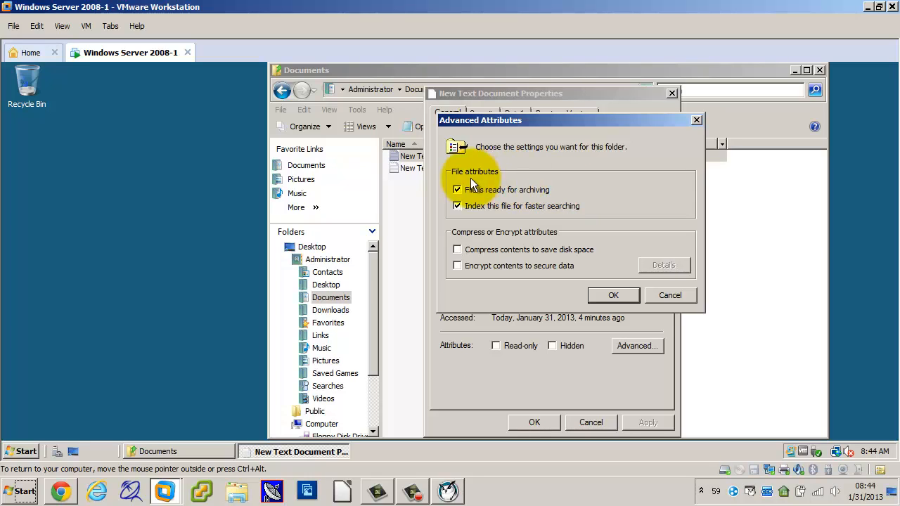
click(457, 191)
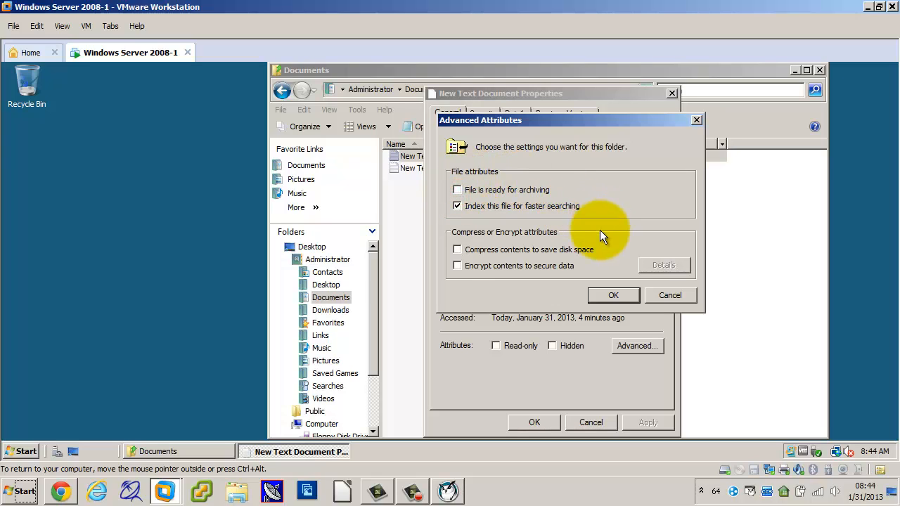
click(615, 295)
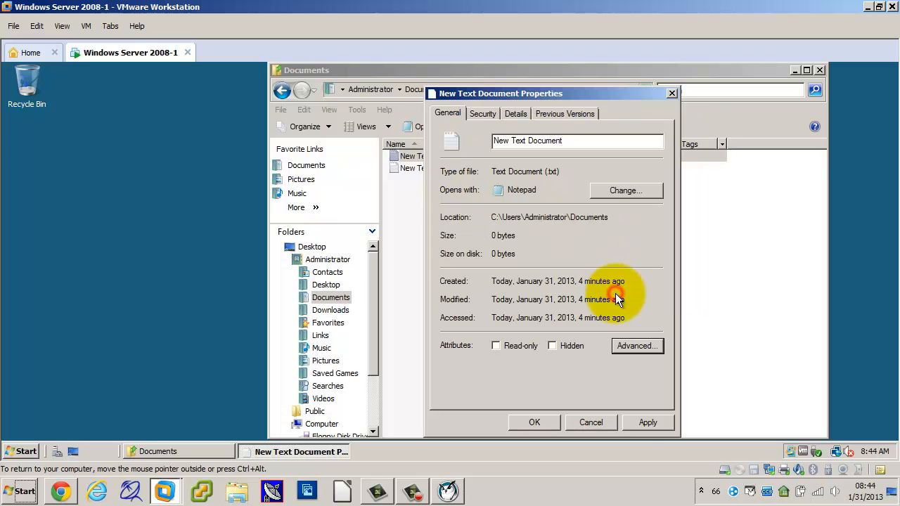
click(636, 419)
click(534, 421)
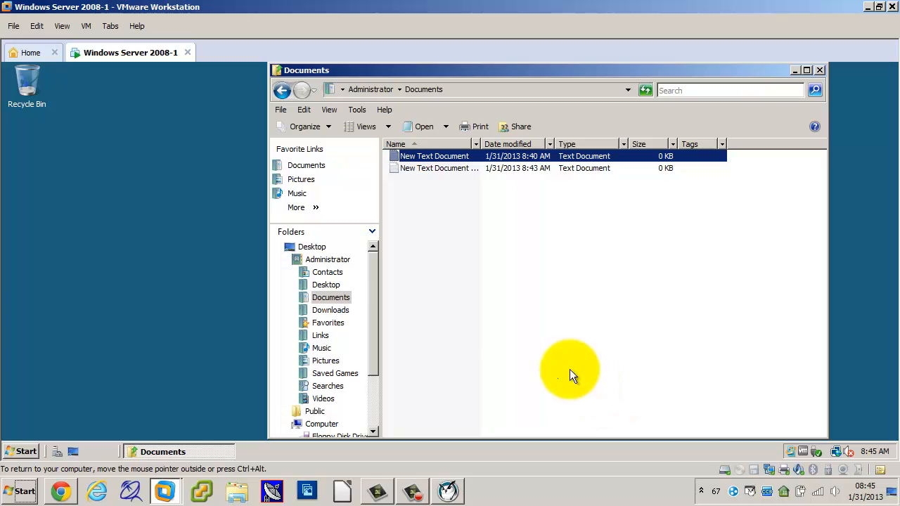
Check the archiving setting in New Text Document's advanced attributes without changing it, and close its properties.
right_click(439, 156)
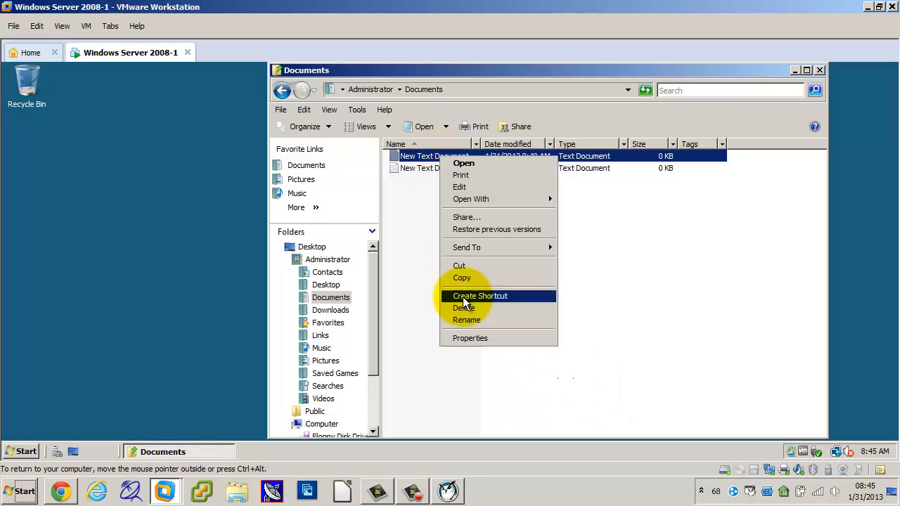
click(466, 333)
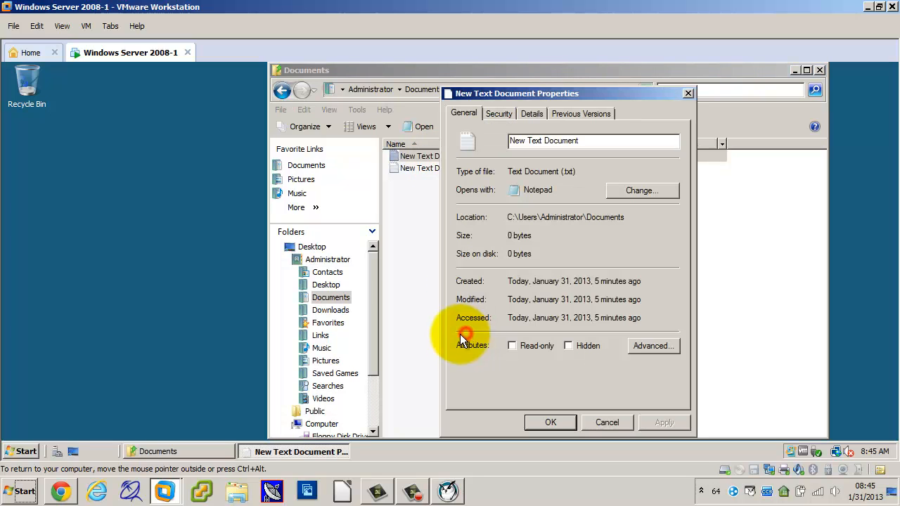
click(651, 346)
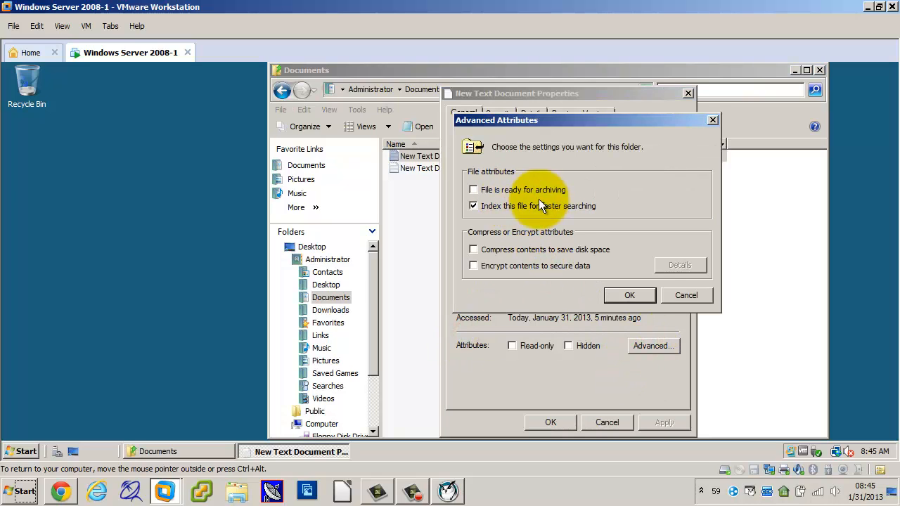
click(693, 295)
click(550, 422)
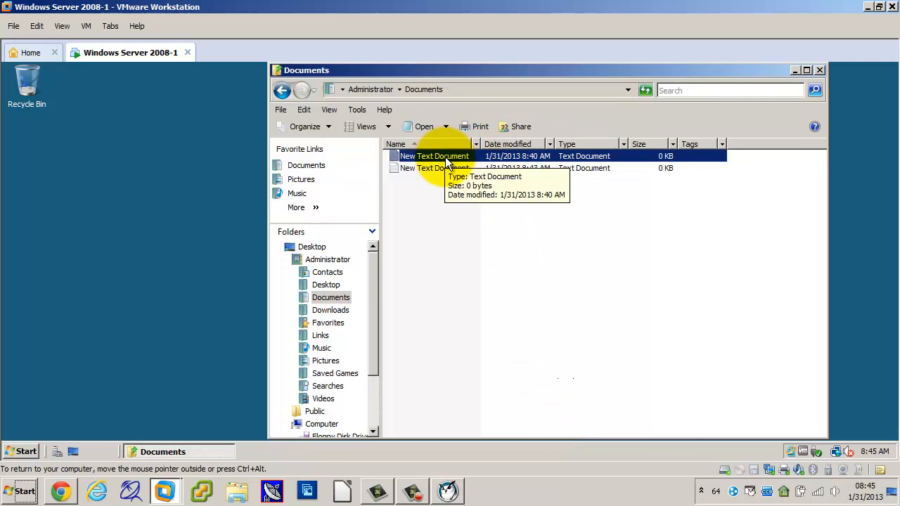
Enter the text "sdafsa" in New Text Document, save it and close the file.
double_click(446, 157)
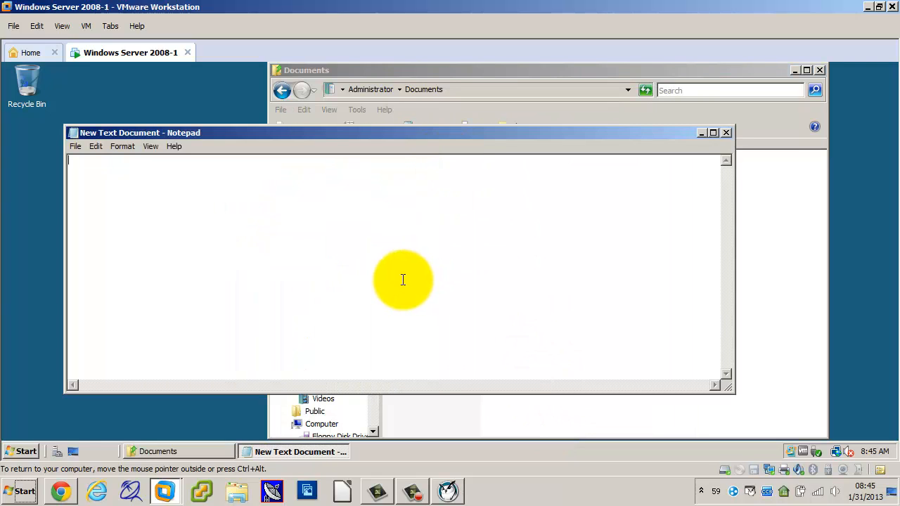
text(sdafsa)
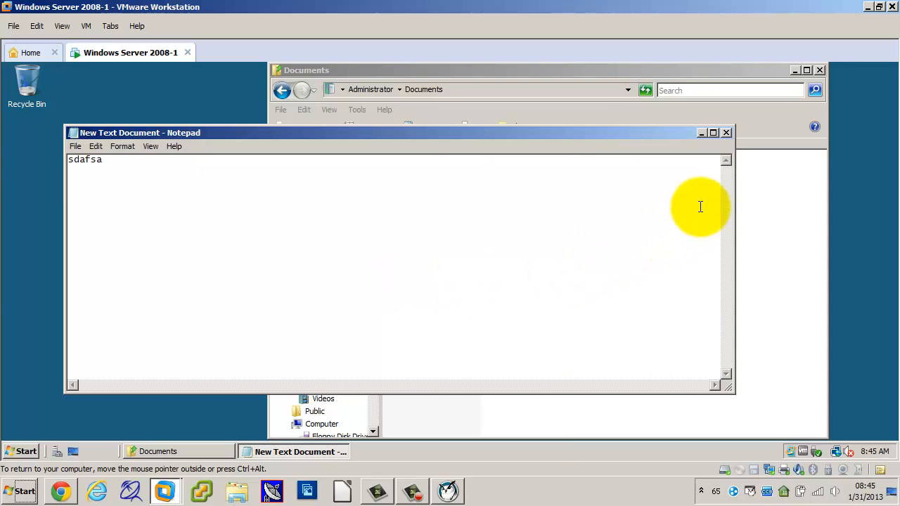
click(726, 135)
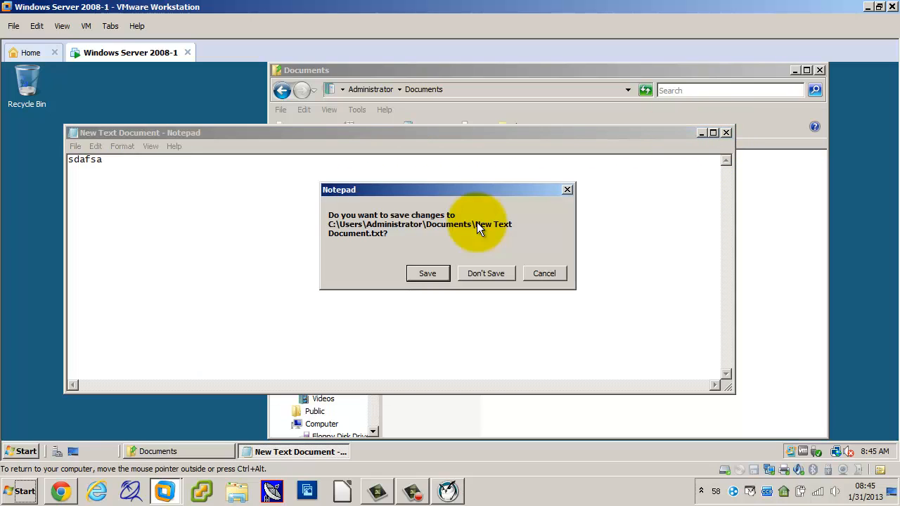
click(427, 274)
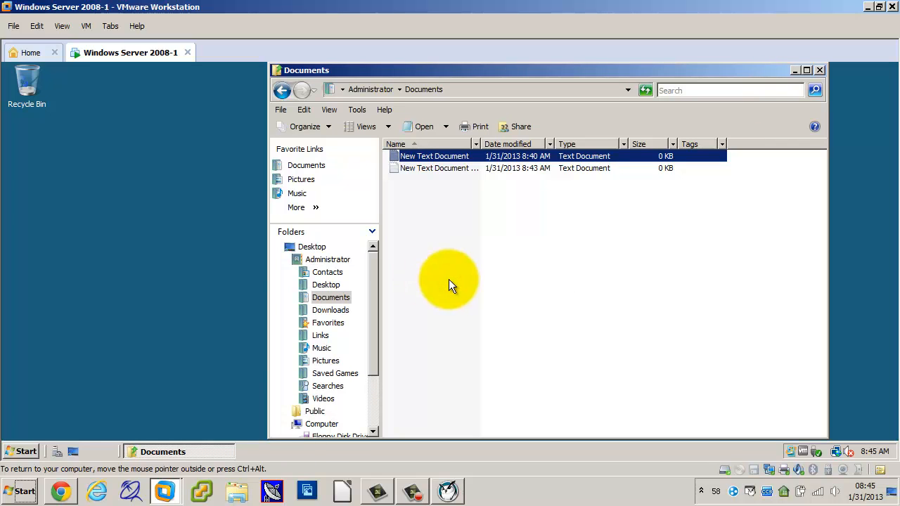
click(548, 291)
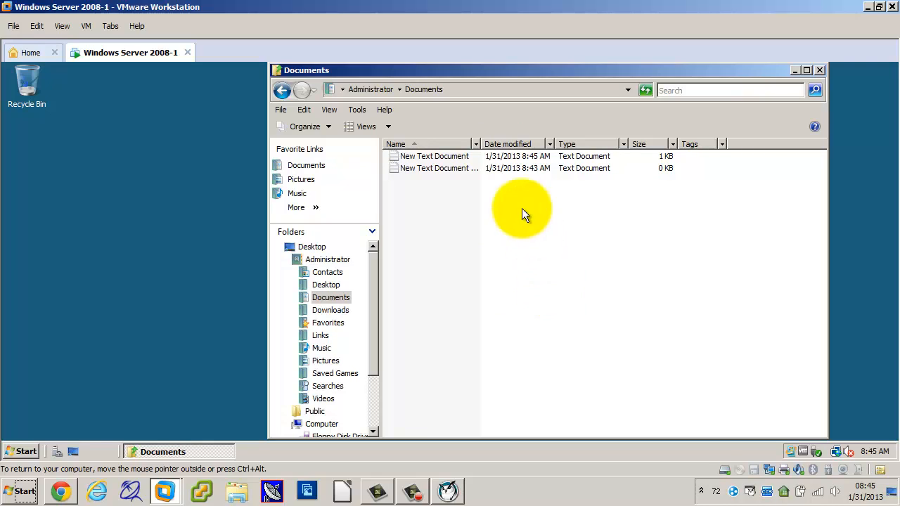
Clear the "File is ready for archiving" option again for the edited New Text Document, and dismiss the Windows Update notification.
click(457, 157)
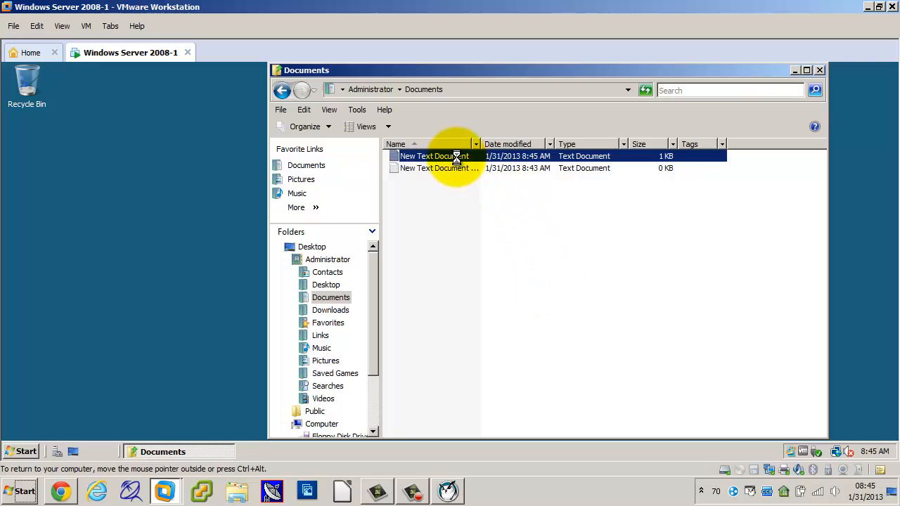
right_click(456, 157)
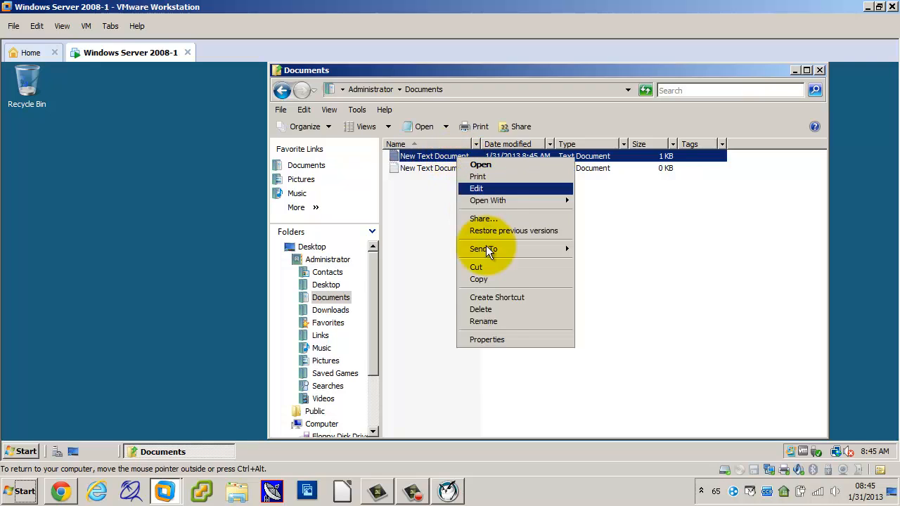
click(489, 341)
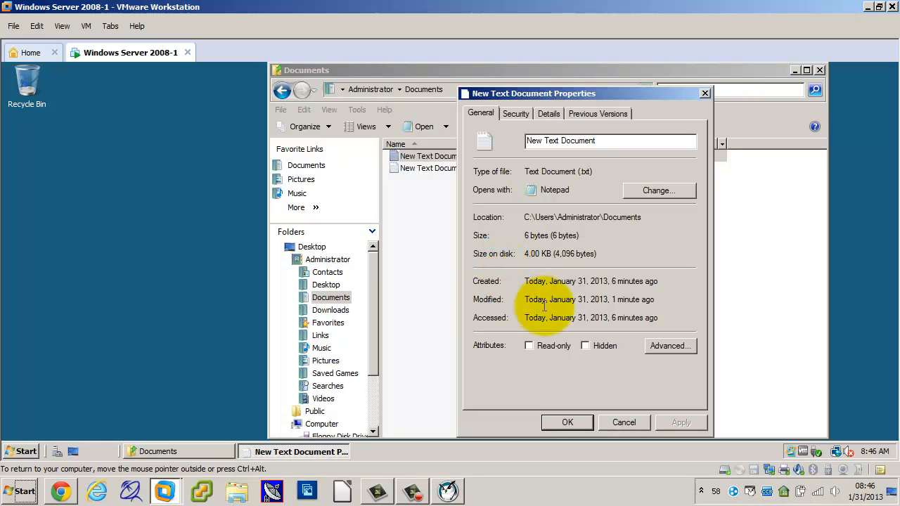
click(661, 344)
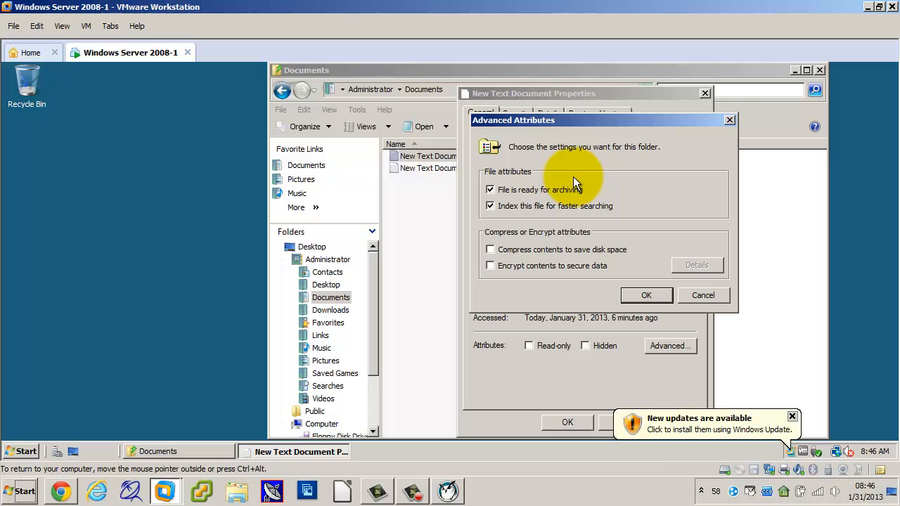
click(490, 189)
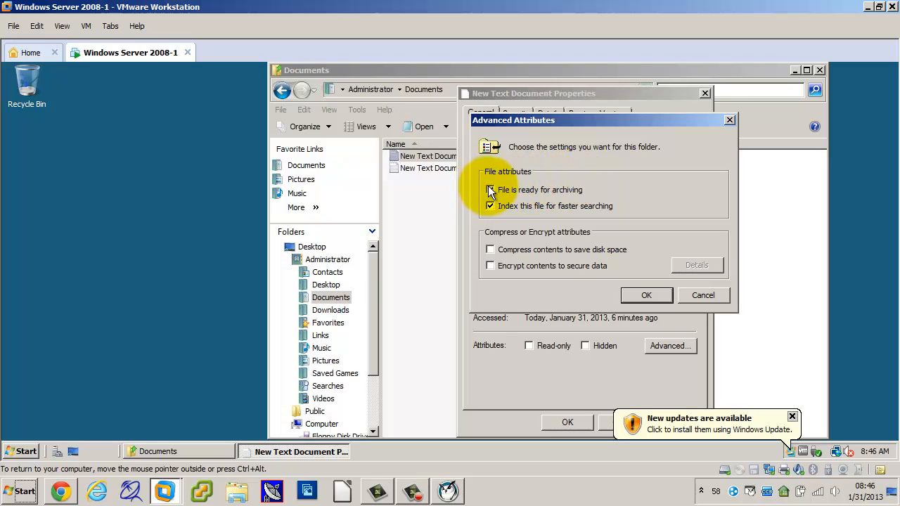
click(638, 294)
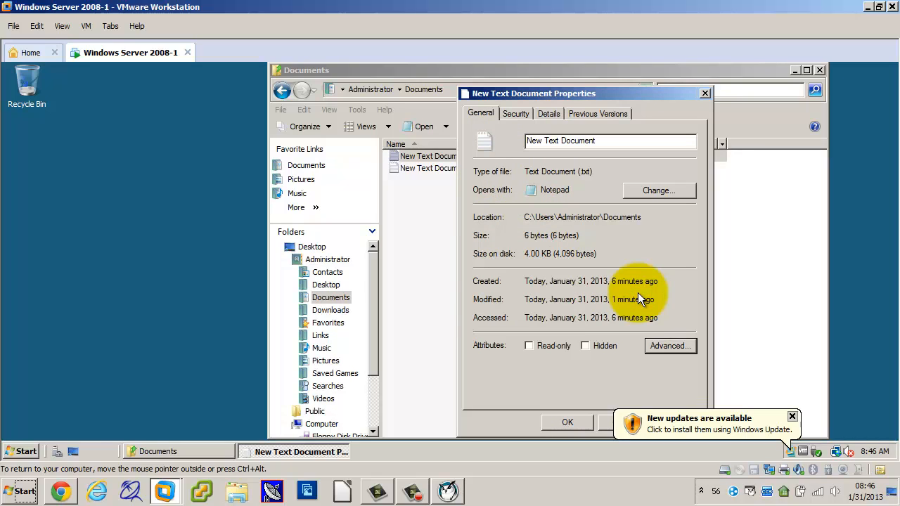
click(794, 418)
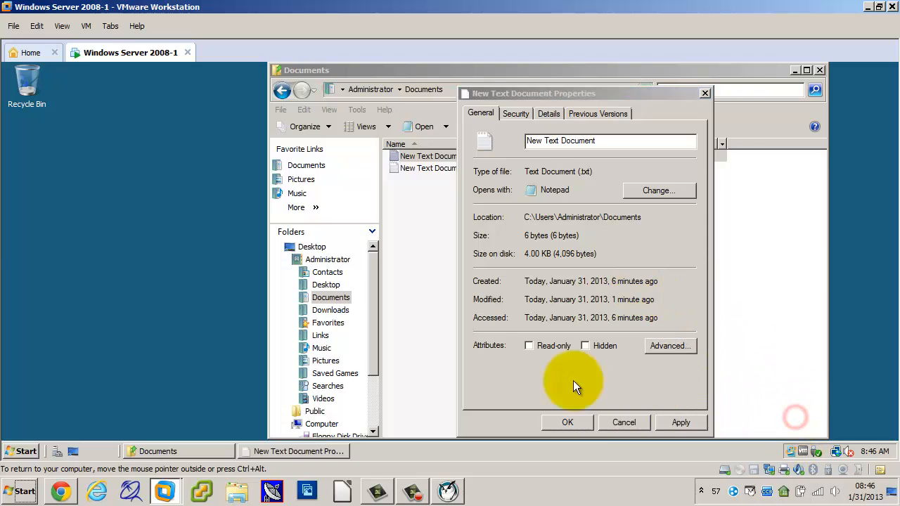
Open a command prompt (cmd), change to the root of drive C: and list its contents with dir.
click(26, 451)
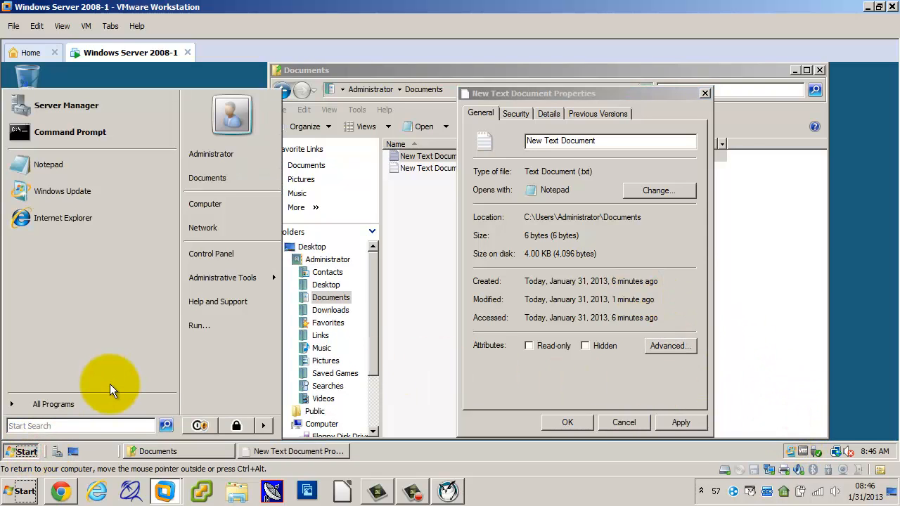
text(cmd)
key(Return)
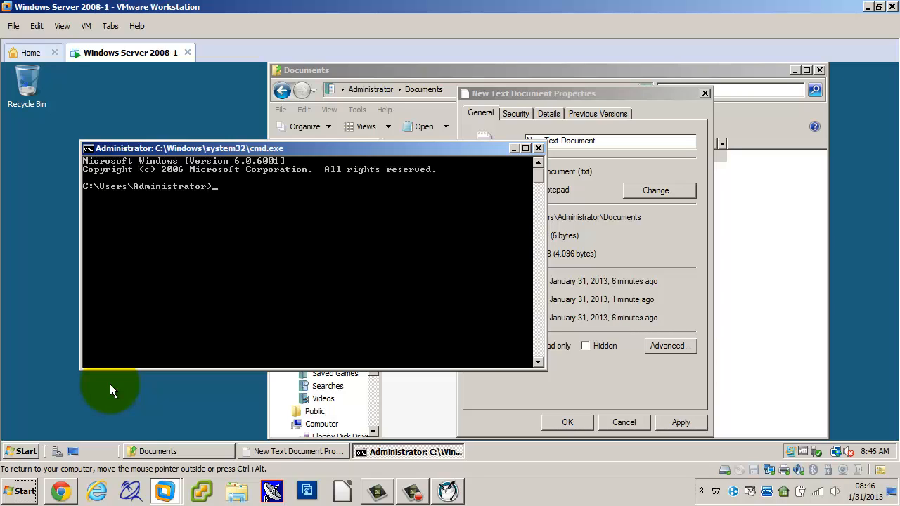
text(c:)
key(Return)
text(cd\)
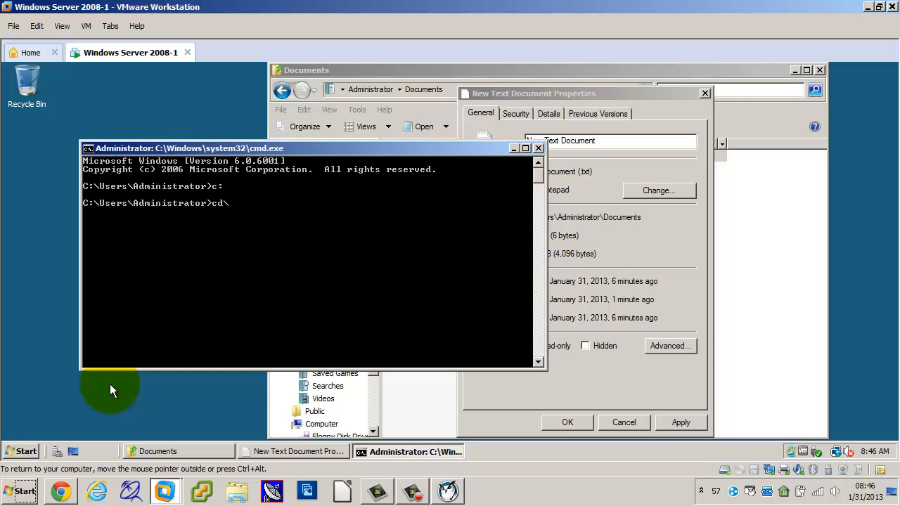
key(Return)
text(dir)
key(Return)
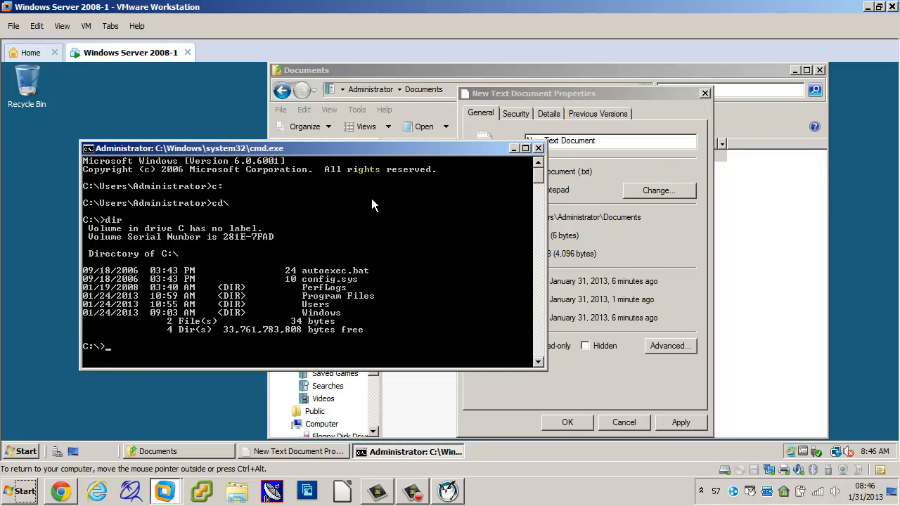
Change the command prompt's working directory to C:\Users\Administrator, going through the users folder.
text(d users)
key(Return)
text(cd admin)
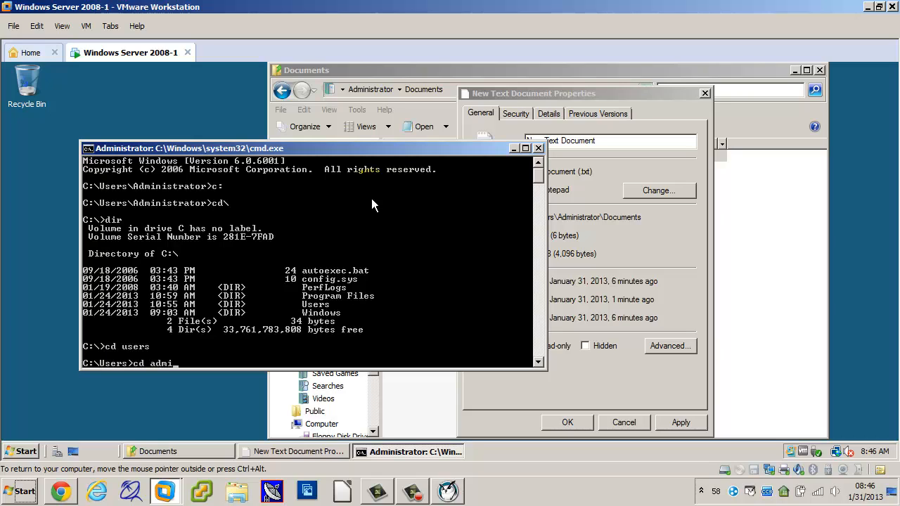
key(Return)
text(cd ad)
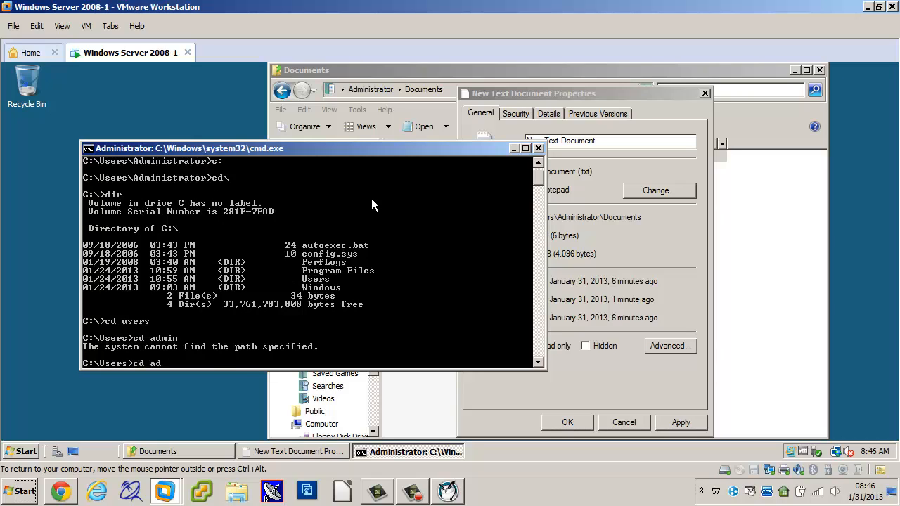
key(Tab)
key(Return)
Change to the Documents directory in the command prompt and list its files with dir.
text(cd D)
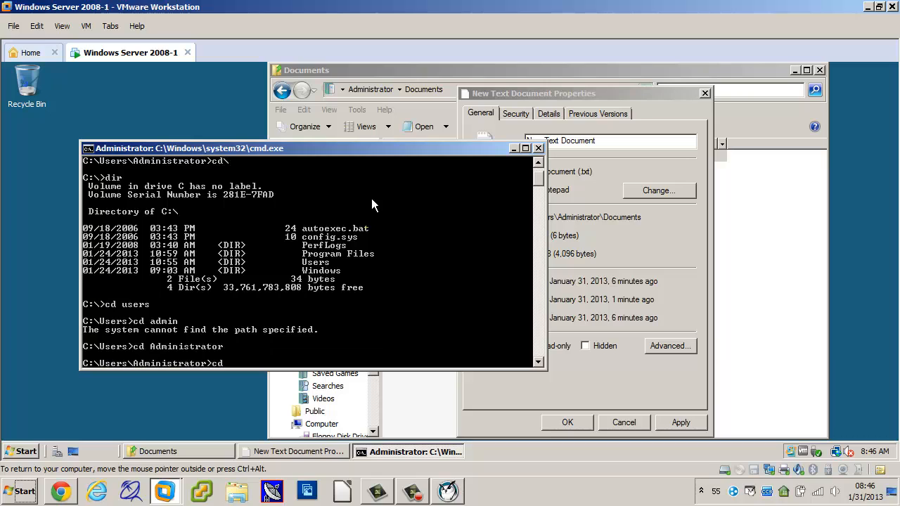
key(Tab)
key(Tab)
key(Return)
text(dir)
key(Return)
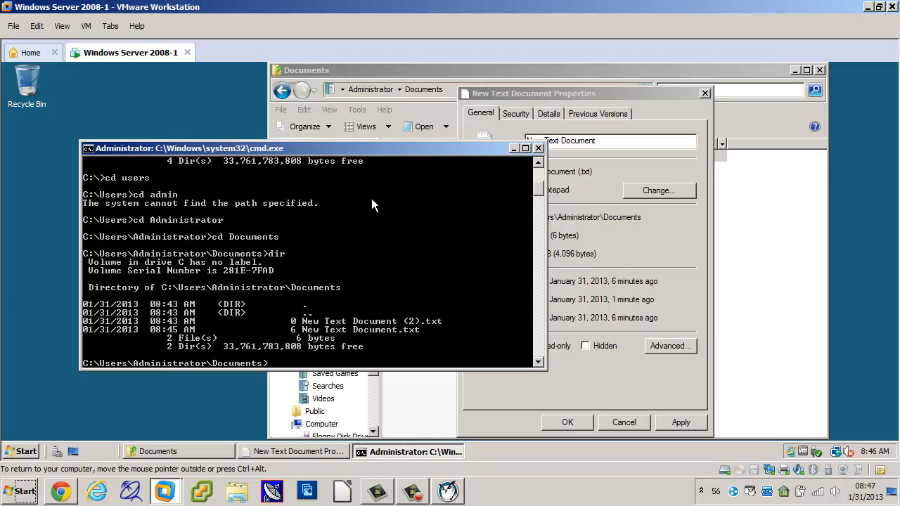
List the attributes of the files in the Documents directory with attrib.
text(attrib)
key(Return)
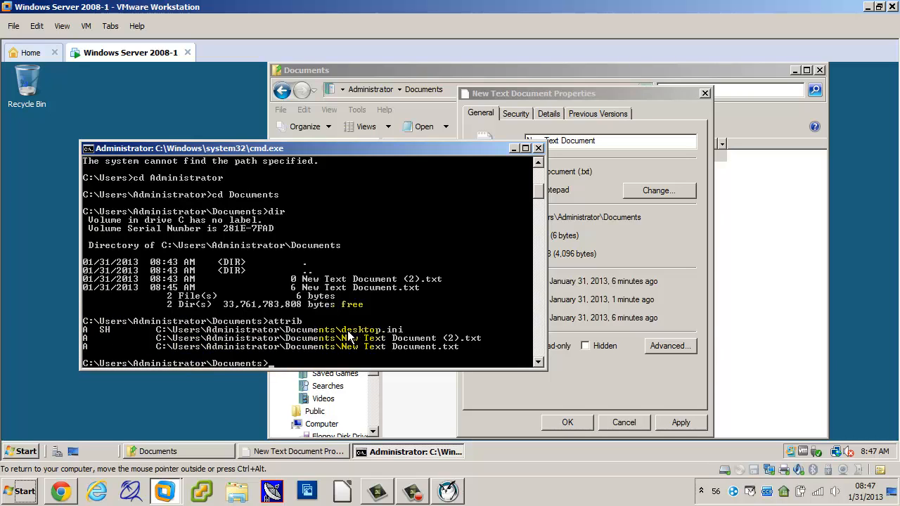
Set the Hidden attribute on New Text Document through its file properties in the Documents folder.
click(735, 288)
click(441, 156)
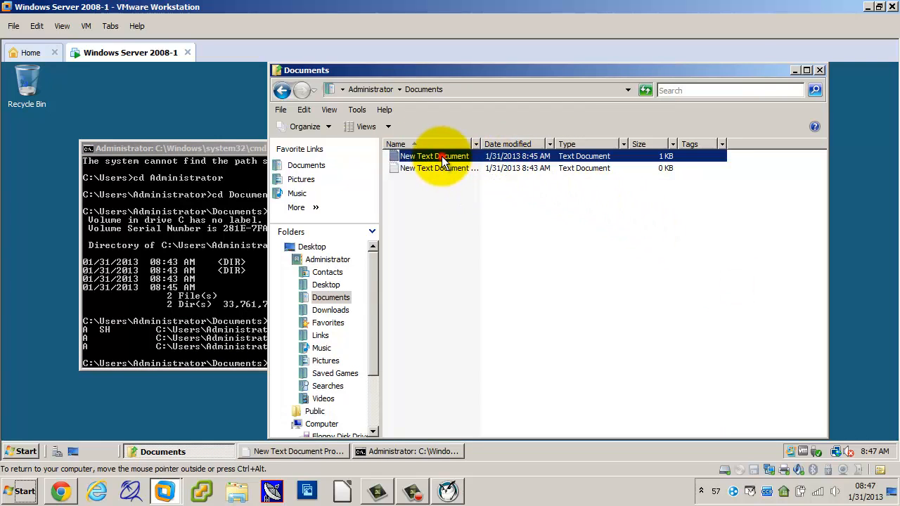
right_click(441, 156)
click(465, 337)
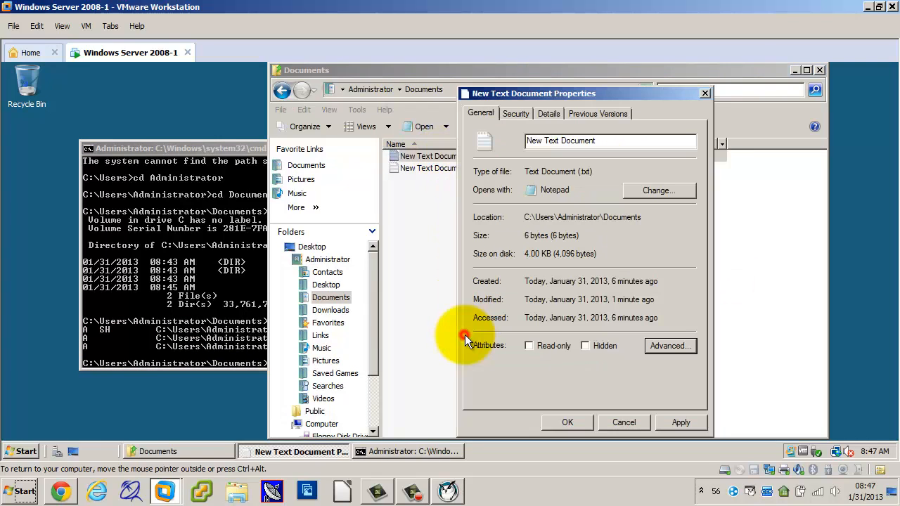
click(585, 345)
click(679, 422)
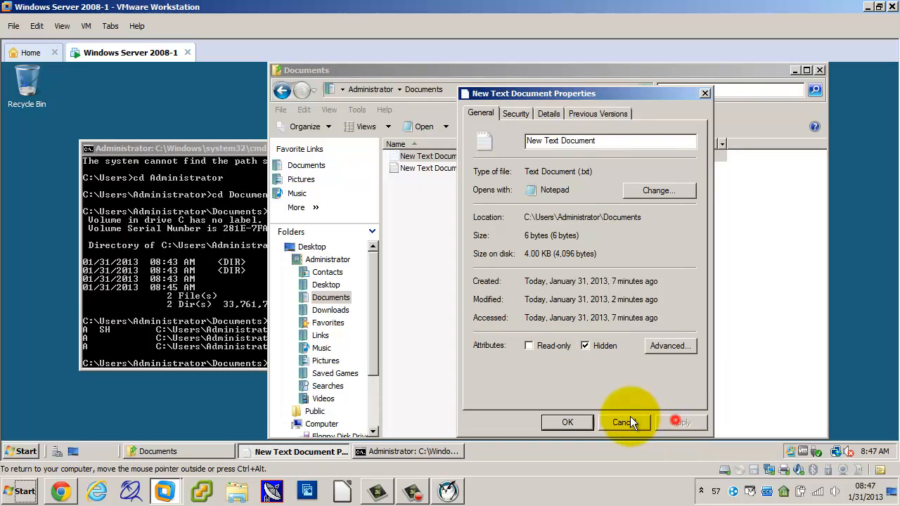
click(567, 422)
Run attrib again at the command prompt to check the attributes after hiding New Text Document.
click(224, 304)
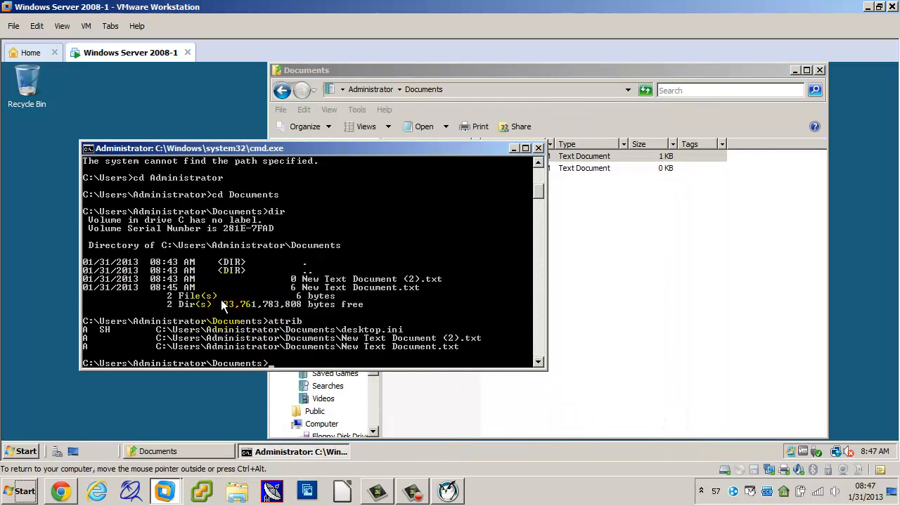
key(Up)
key(Return)
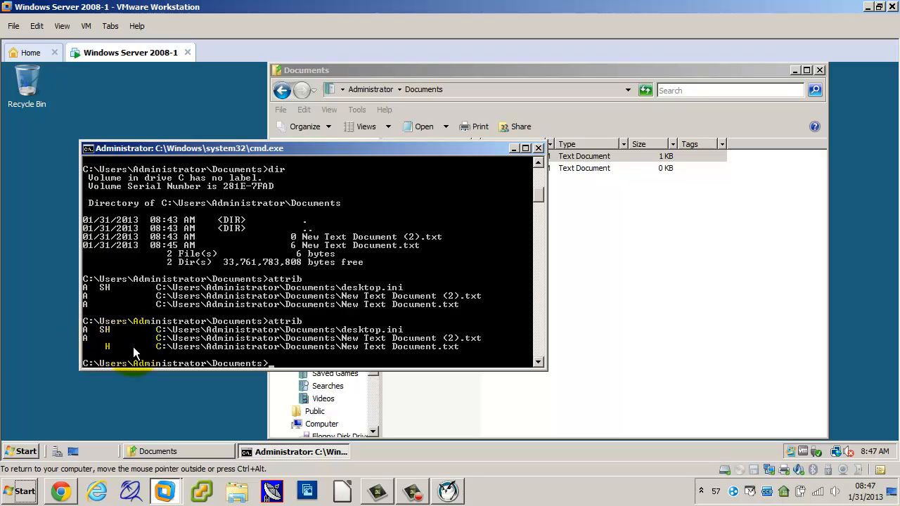
Try to turn on "File is ready for archiving" in New Text Document's advanced attributes.
click(642, 315)
right_click(547, 156)
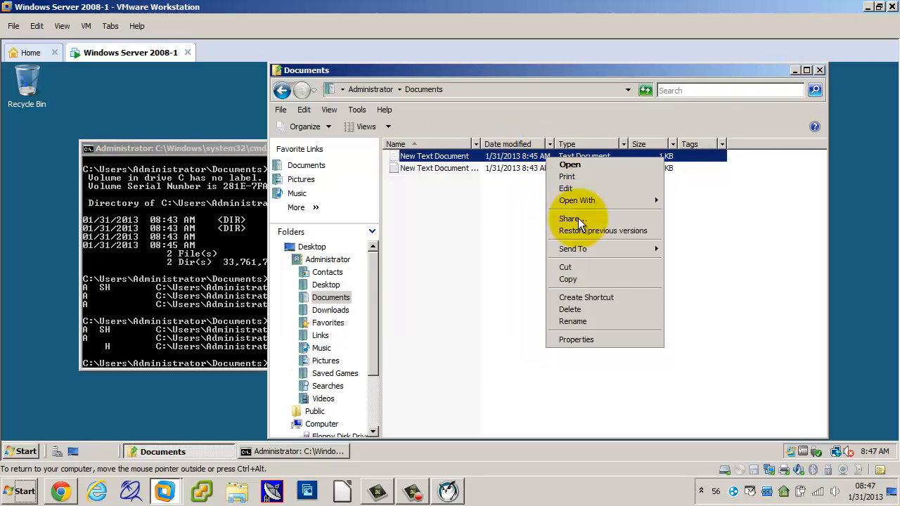
click(572, 340)
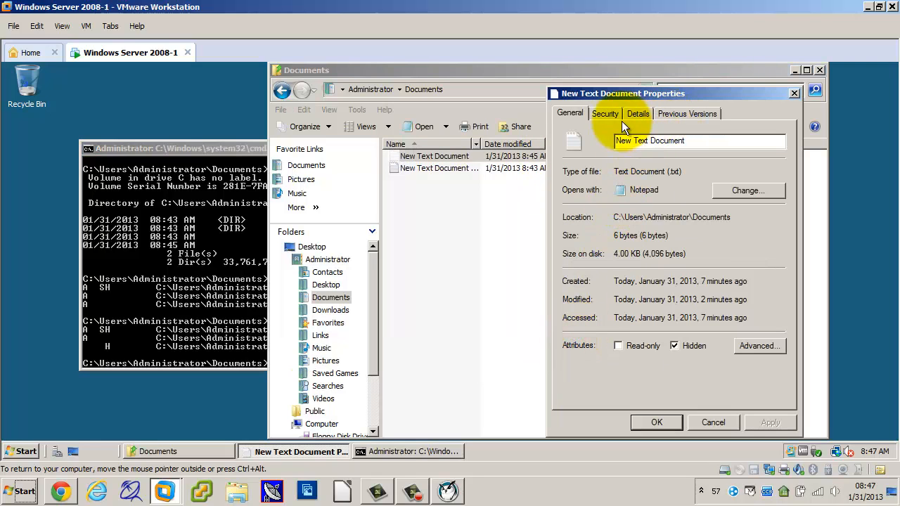
click(760, 345)
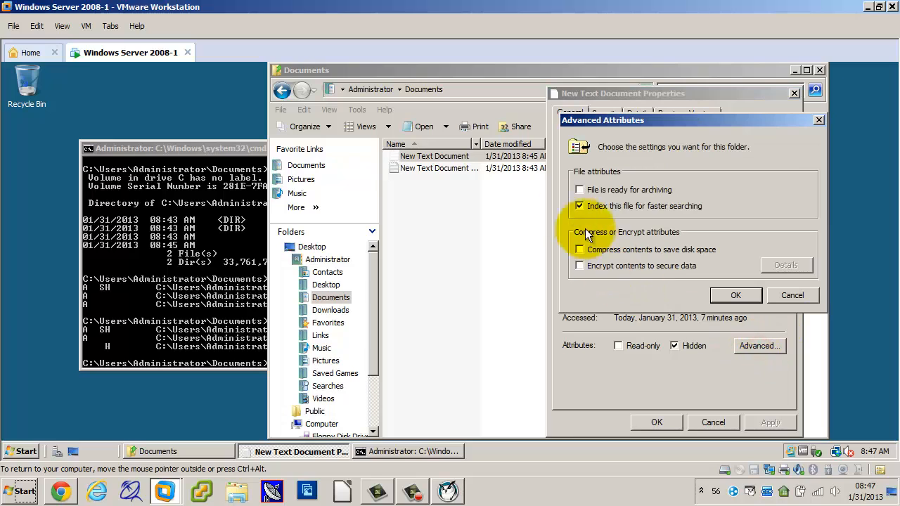
click(579, 190)
click(732, 295)
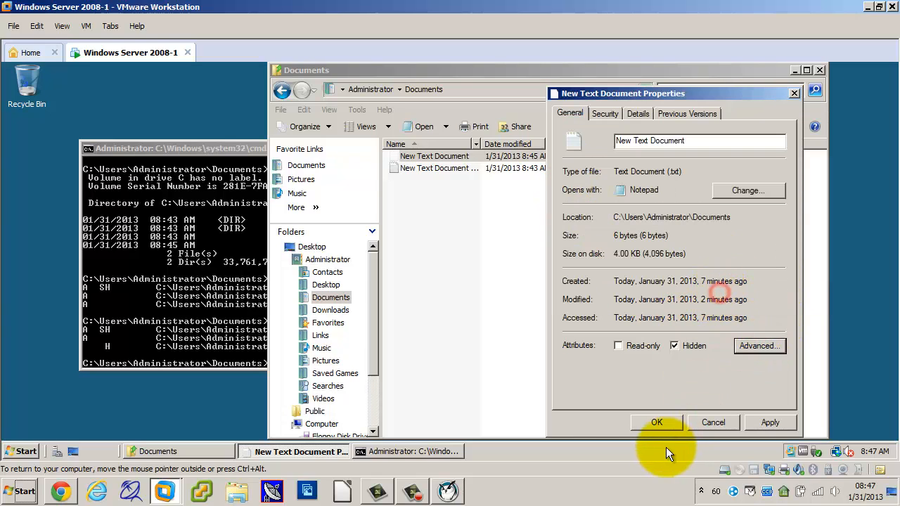
click(656, 423)
Remove the hidden attribute at the command prompt with attrib "New Text Document.txt" -h, and list the attributes again with attrib.
click(225, 279)
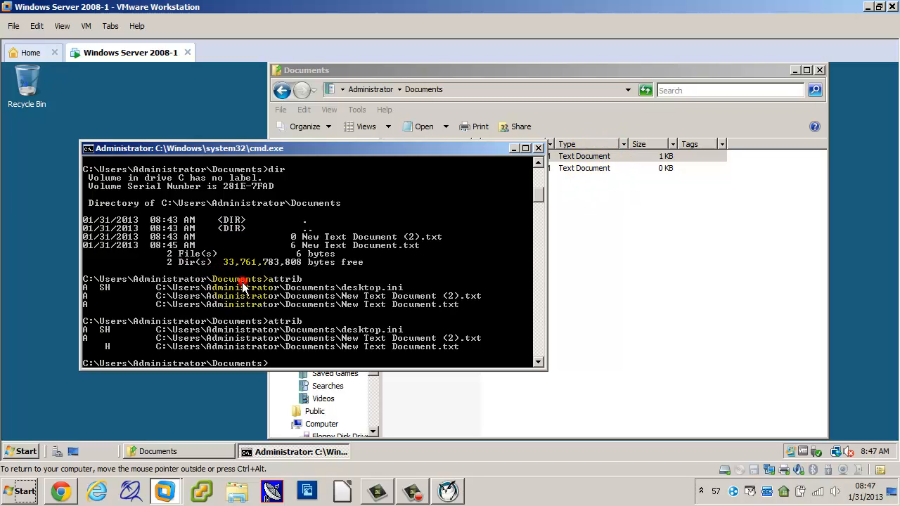
text(attrib)
text(New Text Docuemt)
text(n)
key(BackSpace)
key(BackSpace)
key(BackSpace)
key(BackSpace)
text(ment.txt")
key(Left)
key(Left)
key(Left)
key(Left)
key(Left)
key(Left)
key(Left)
key(Left)
key(Left)
key(Left)
key(Left)
key(Left)
key(Left)
key(Left)
key(Left)
key(Left)
text(" +-h)
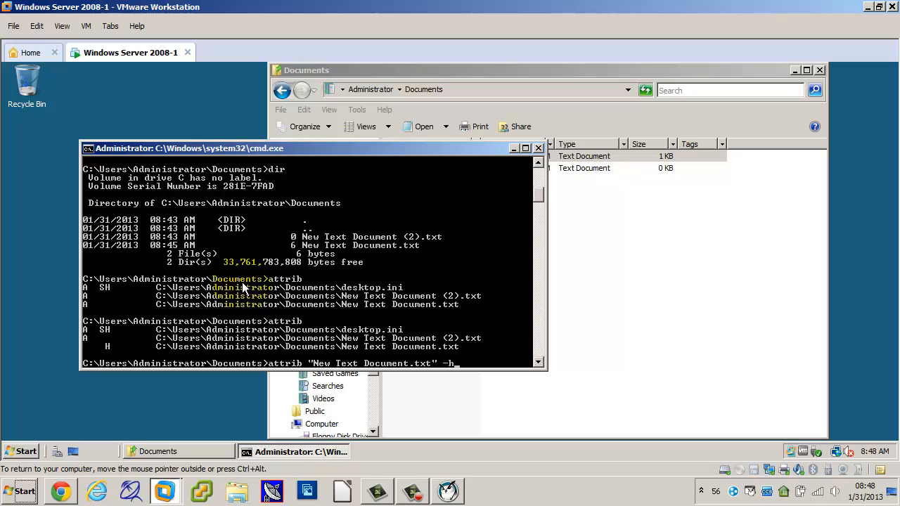
key(Return)
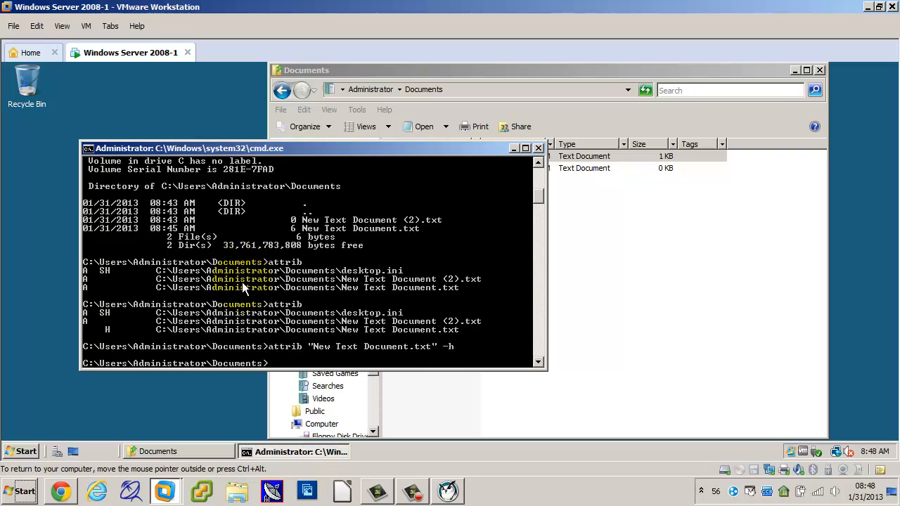
text(attrib)
key(Return)
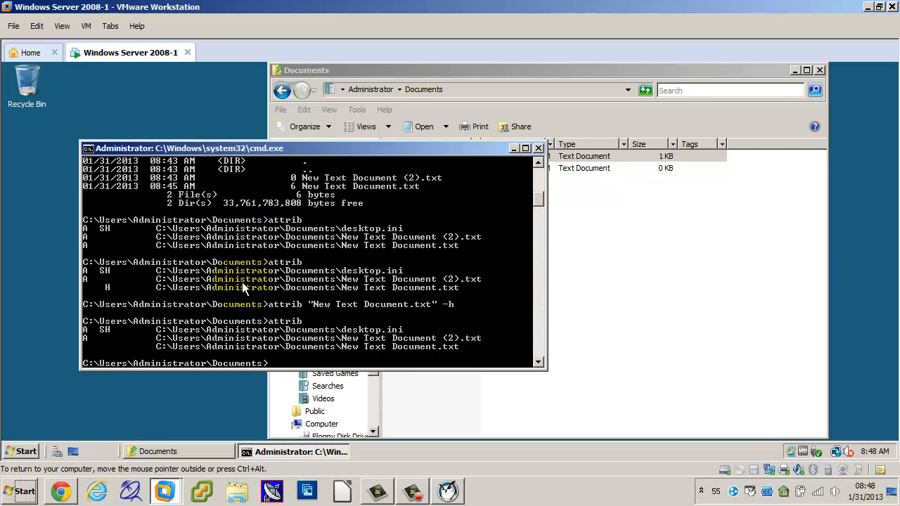
Make the file hidden and read-only by running attrib "New Text Document.txt" +h +r.
key(Up)
key(Up)
key(BackSpace)
text(+)
text(h)
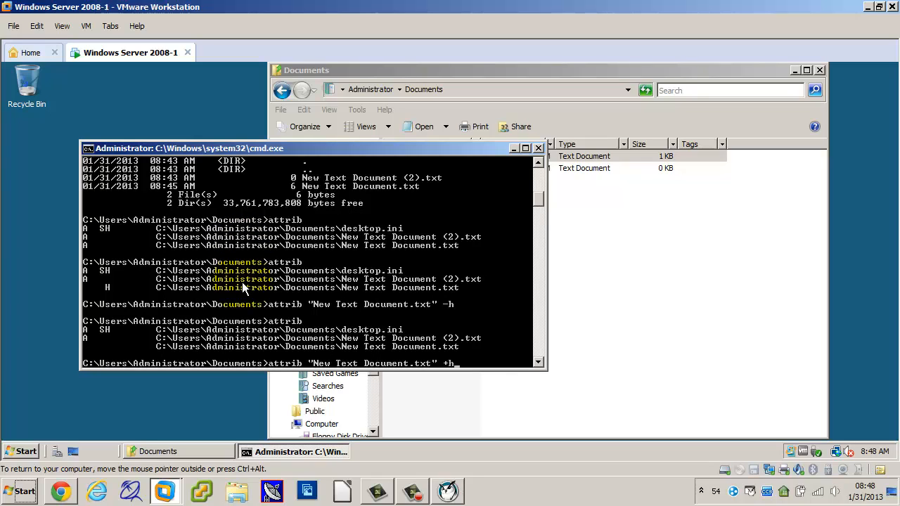
text( +r)
key(Return)
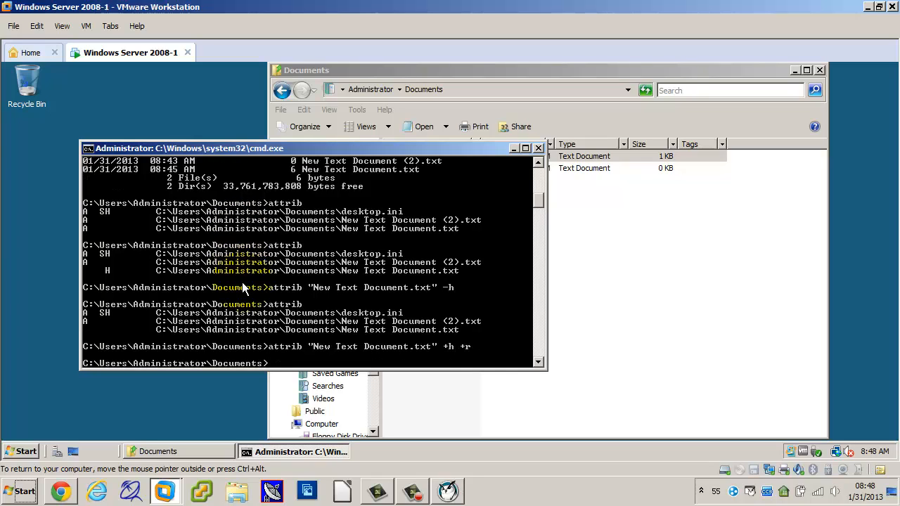
Rerun attrib to check the hidden and read-only attributes of New Text Document.txt.
key(Up)
key(Up)
key(Return)
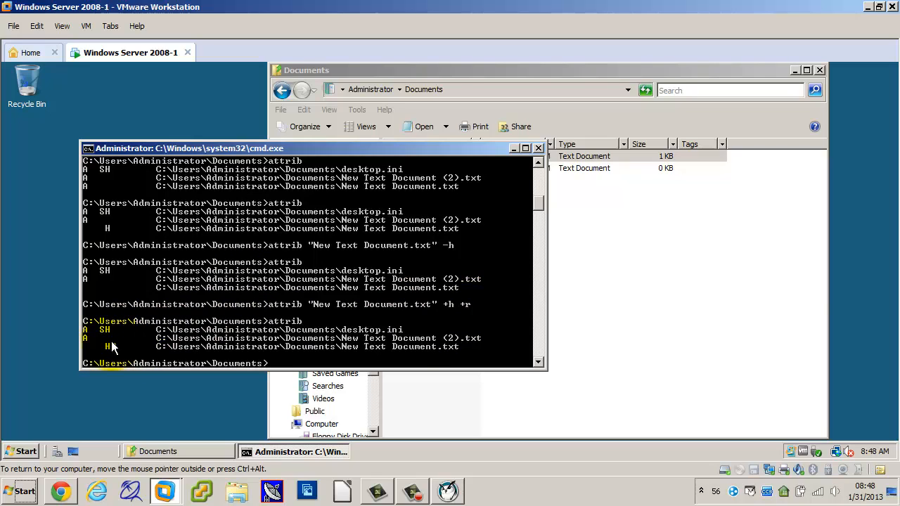
click(160, 365)
Review New Text Document's general and advanced attributes in its file properties, and close them without making changes.
click(684, 287)
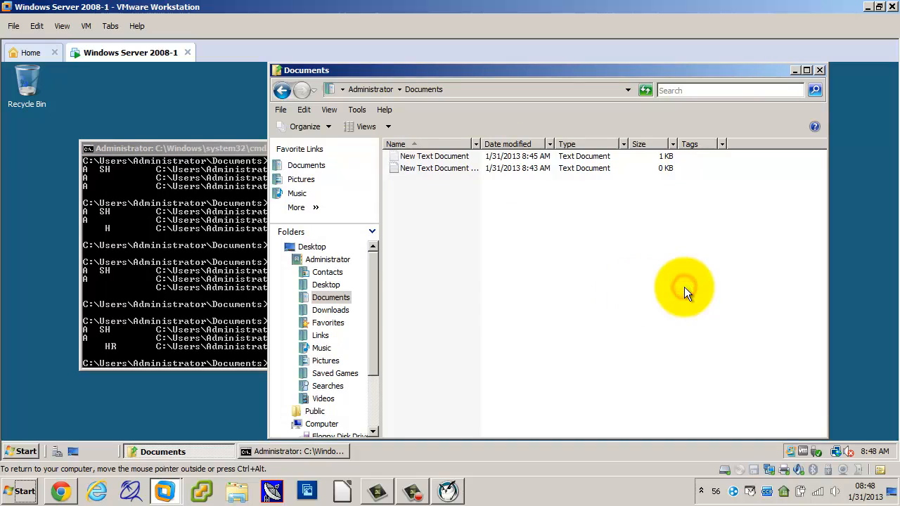
right_click(444, 157)
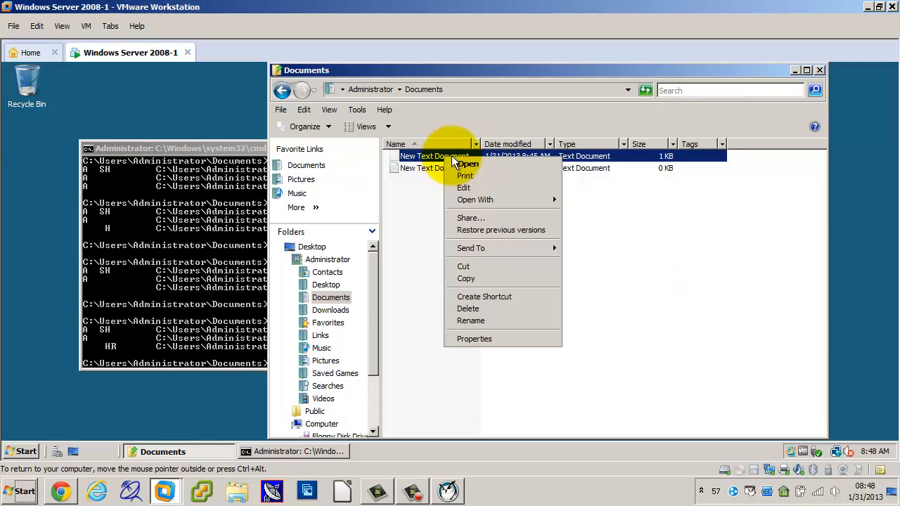
click(474, 338)
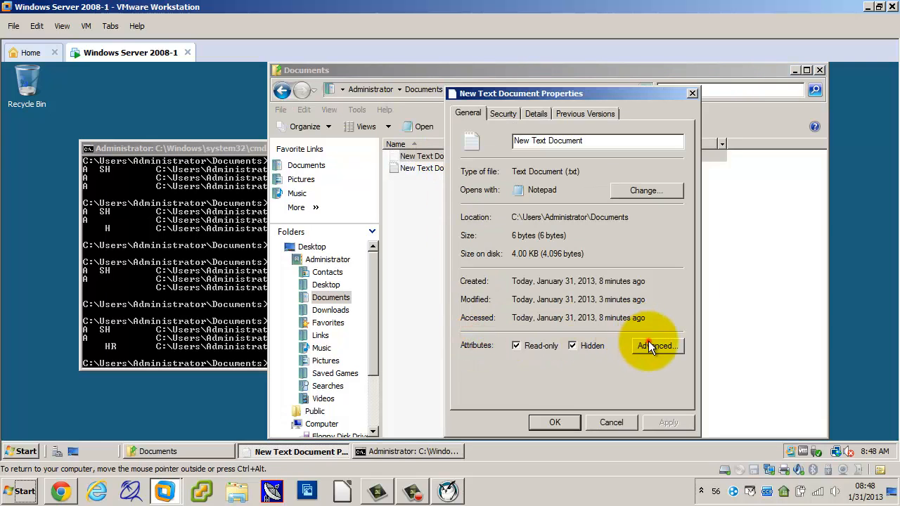
click(652, 344)
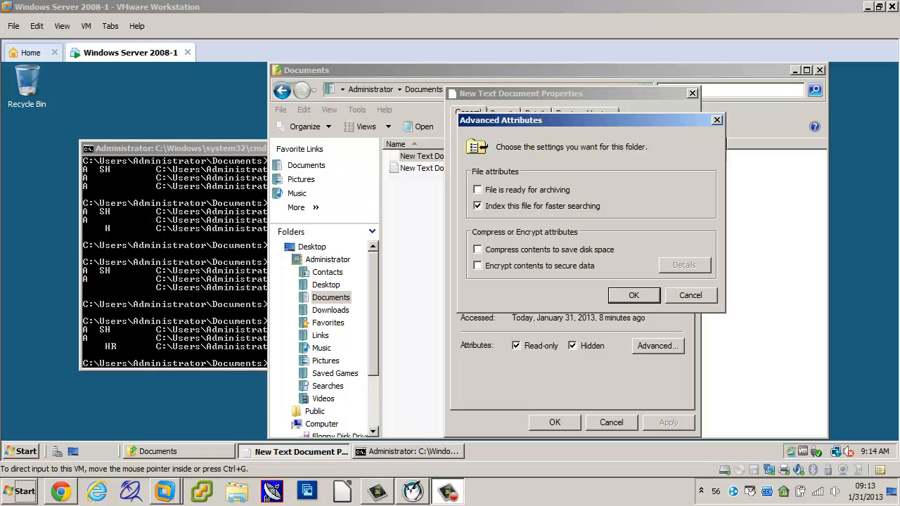
click(703, 296)
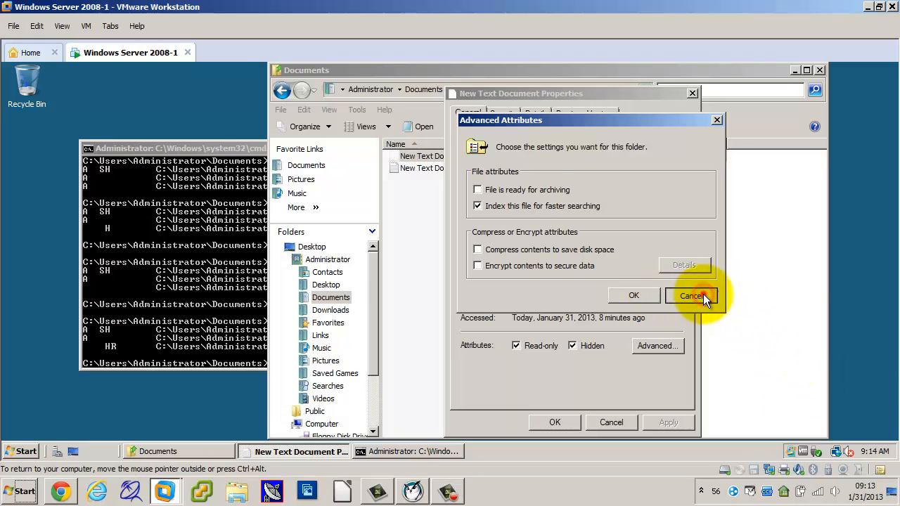
click(629, 422)
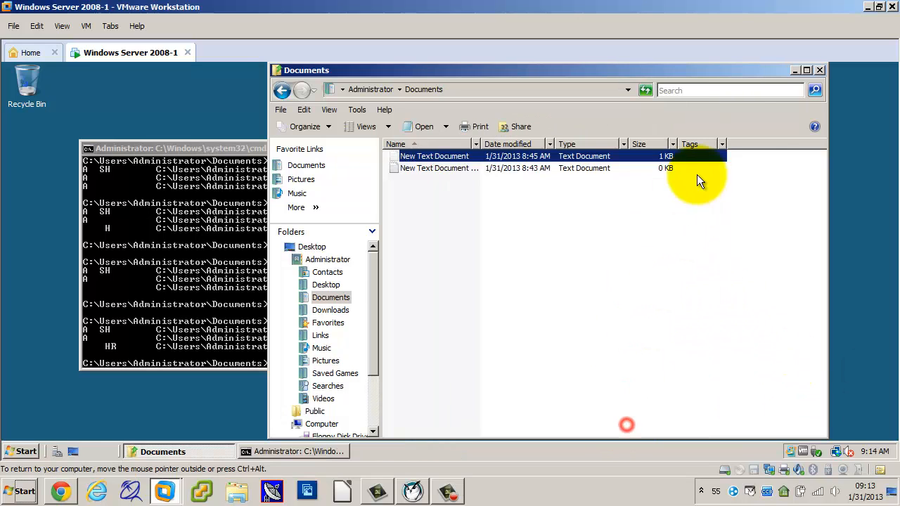
Close the Documents folder and the command prompt windows.
click(819, 70)
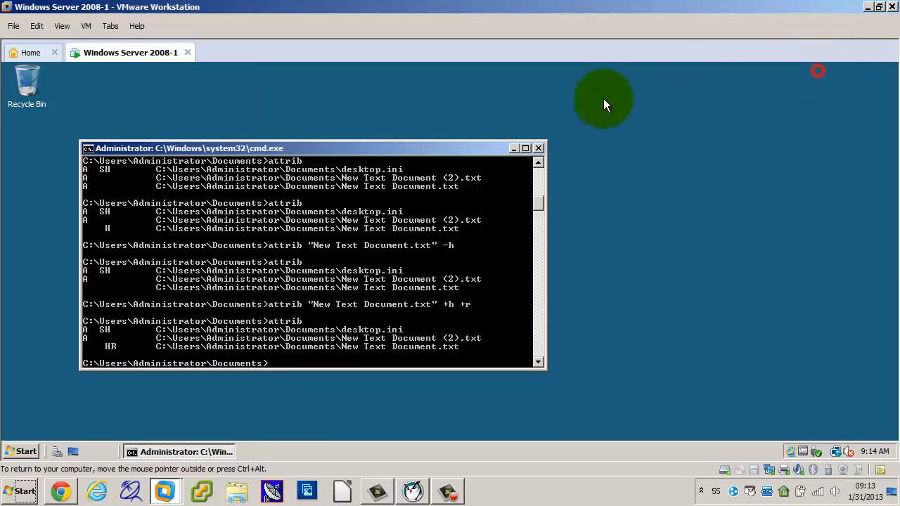
click(541, 149)
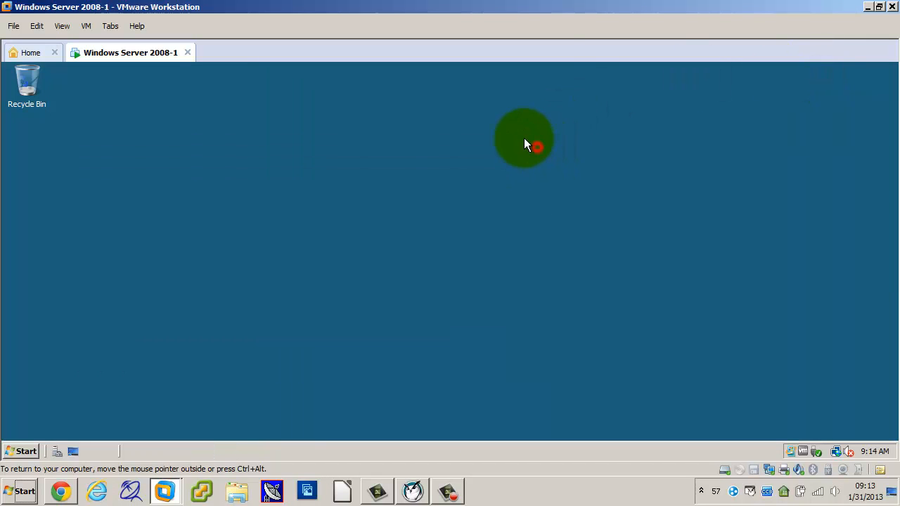
Add a new 40 GB SCSI virtual hard disk to the virtual machine, split into multiple files and stored as Windows Server 2008-1-0.vmdk.
click(85, 26)
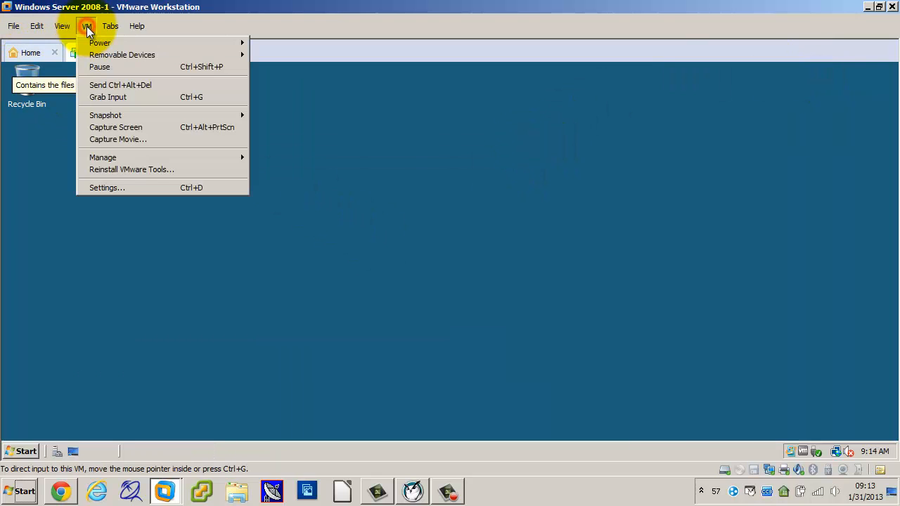
click(96, 189)
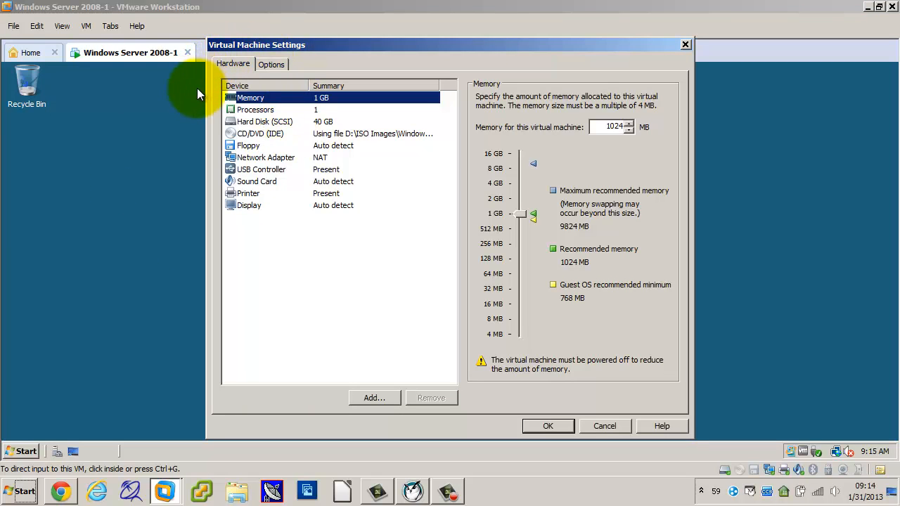
click(386, 396)
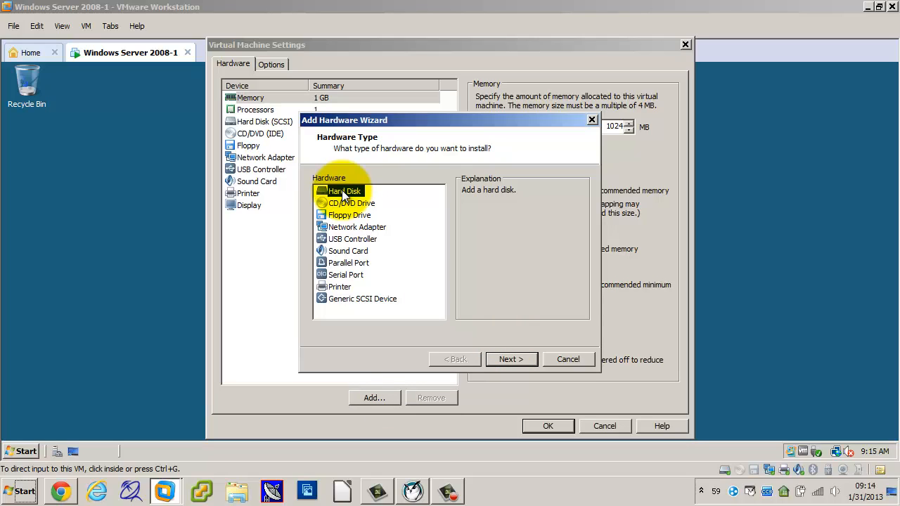
click(505, 360)
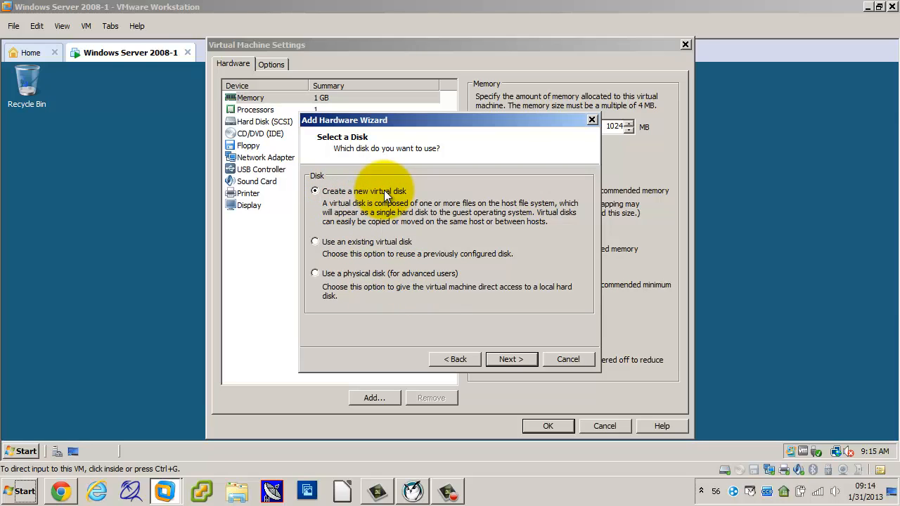
click(511, 359)
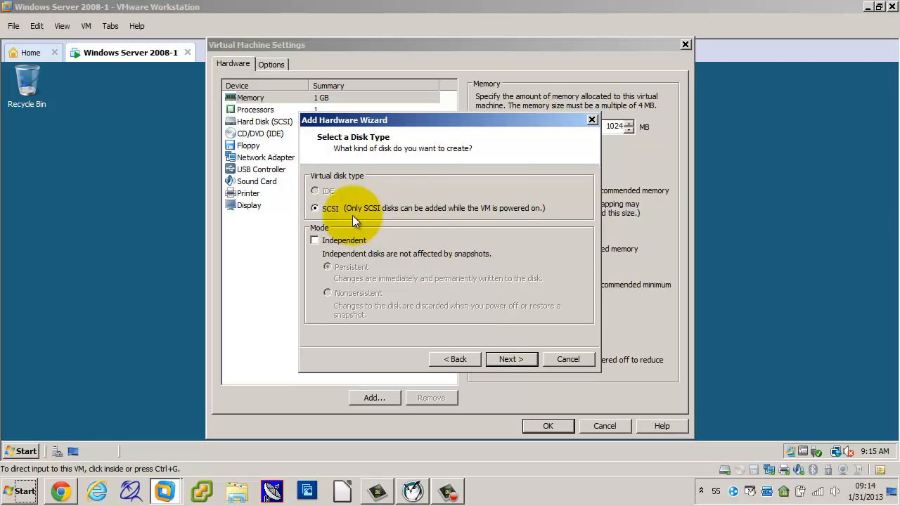
click(512, 358)
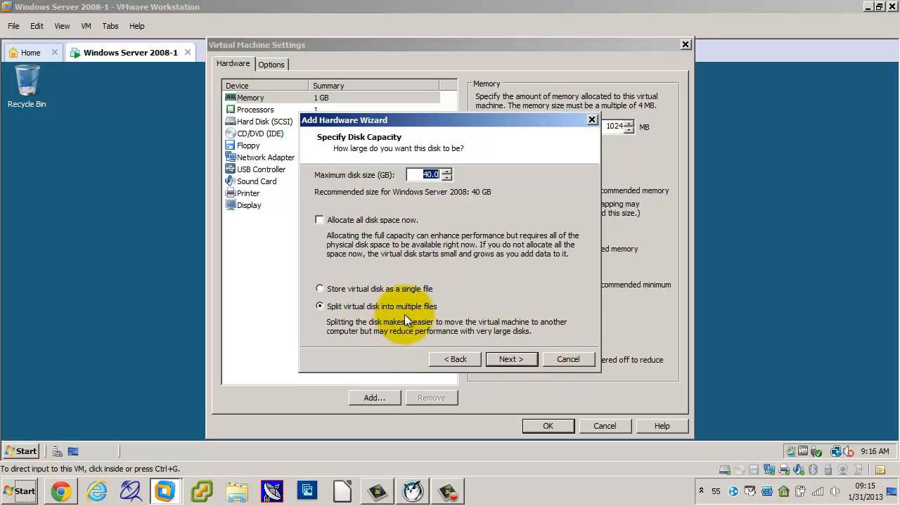
click(512, 360)
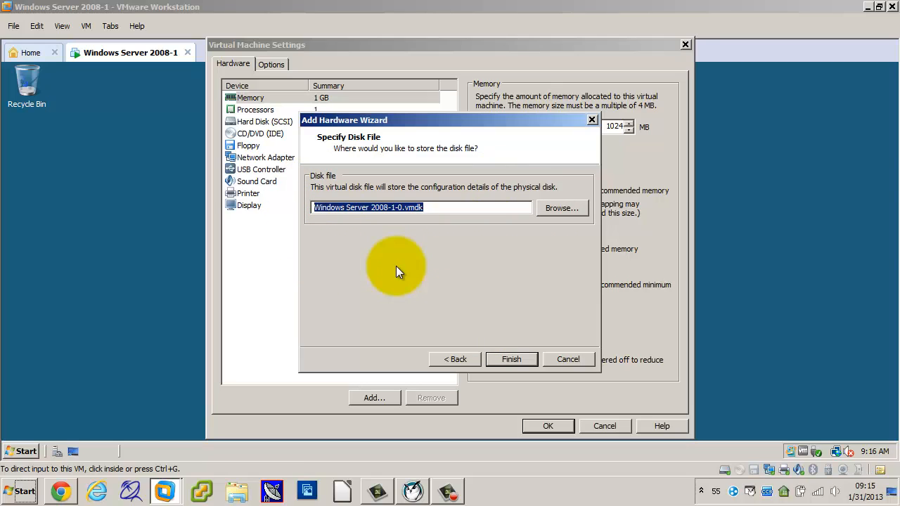
click(512, 359)
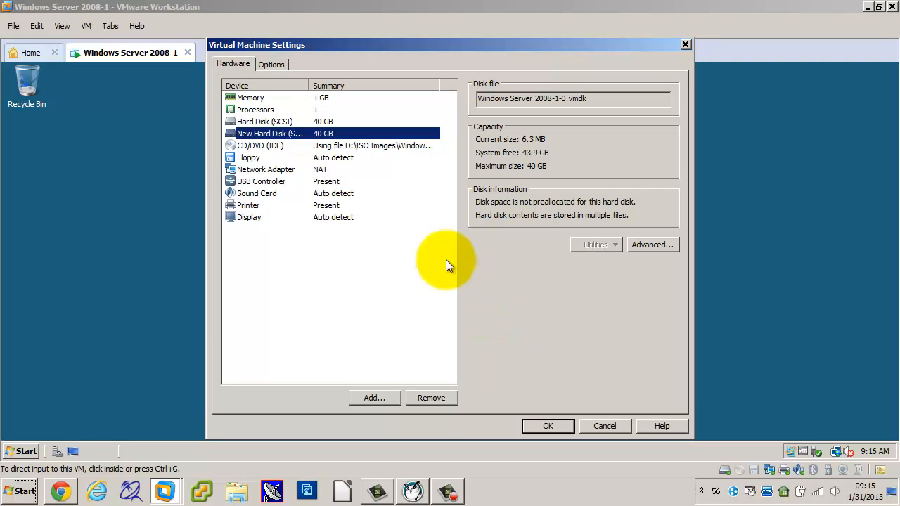
Compare the details of the original SCSI hard disk and the newly added one in the virtual machine settings.
click(272, 123)
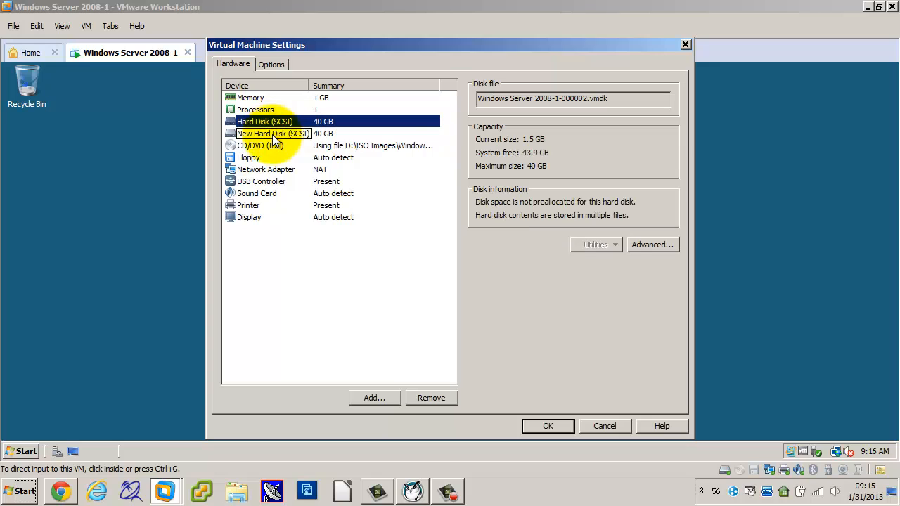
click(272, 134)
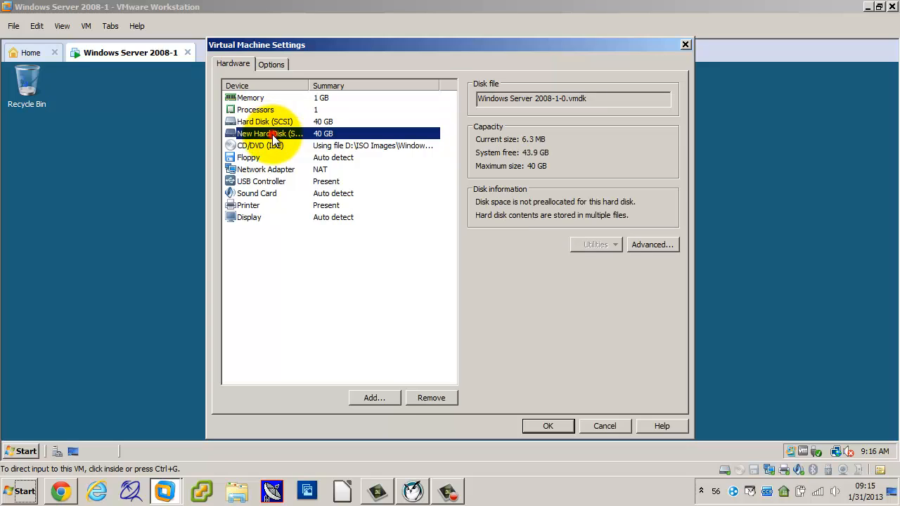
Apply the virtual machine settings and open Disk Management in the server's Computer Management console.
click(547, 427)
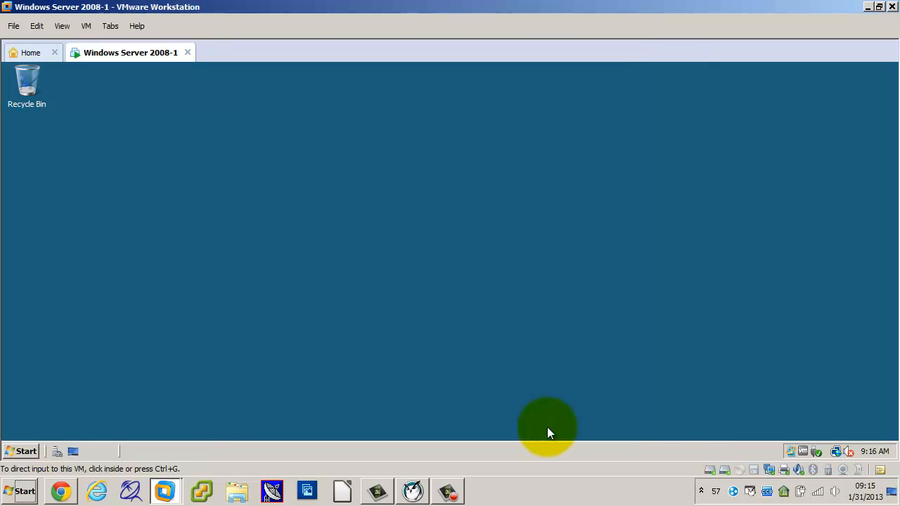
click(25, 452)
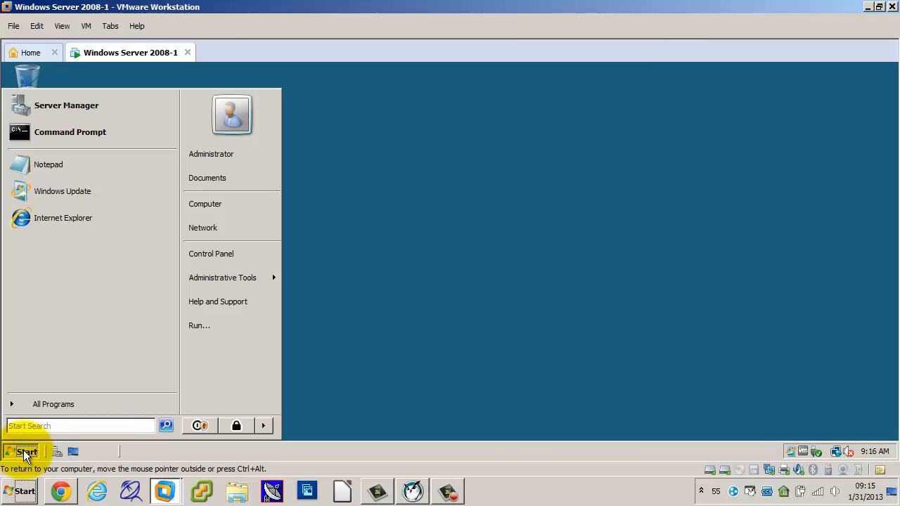
mouse_move(222, 278)
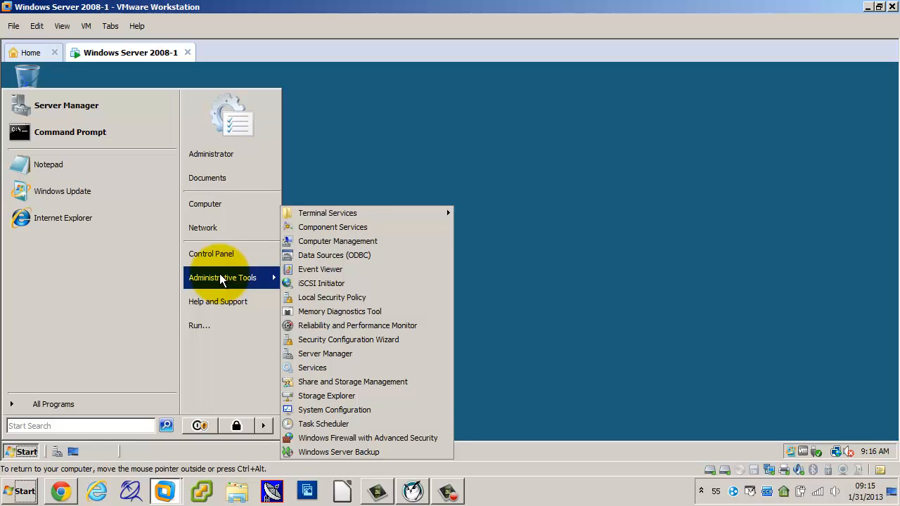
click(324, 245)
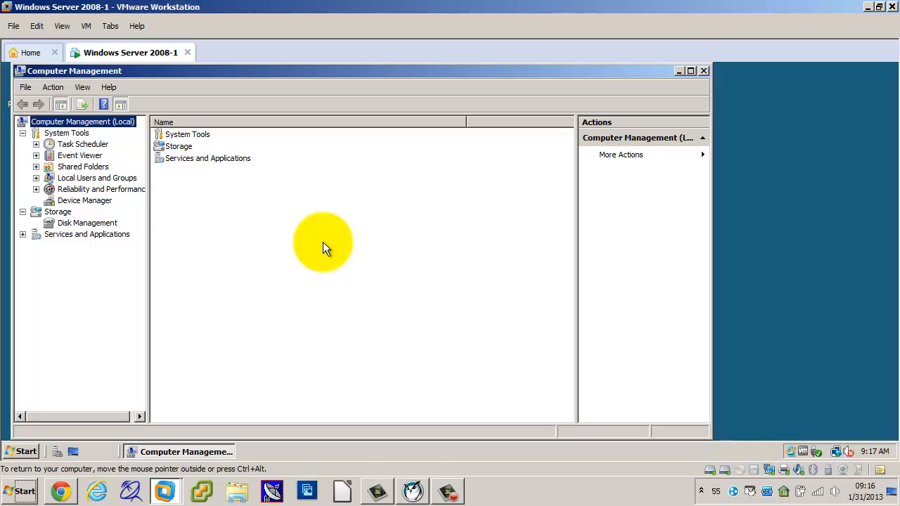
click(94, 222)
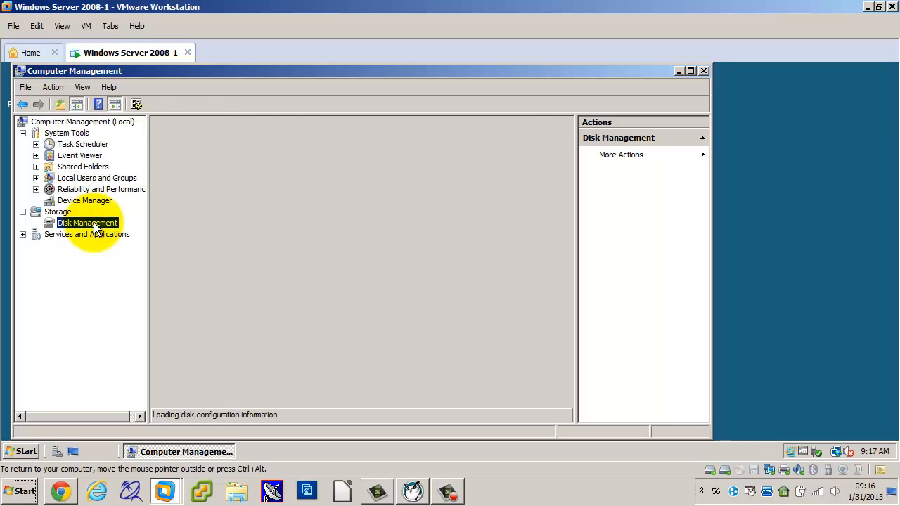
Close Computer Management, reopen it from the administrative tools at Disk Management, and reposition its window on the desktop.
click(703, 72)
click(22, 451)
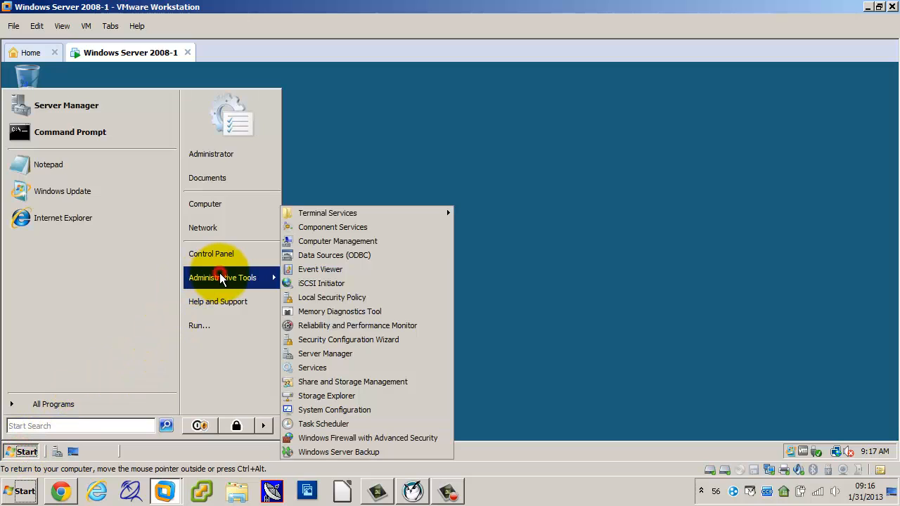
click(349, 242)
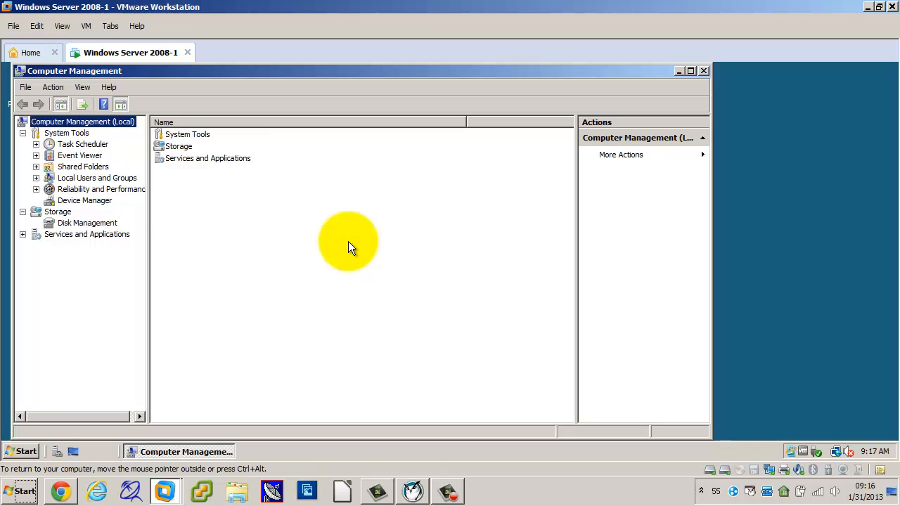
click(84, 222)
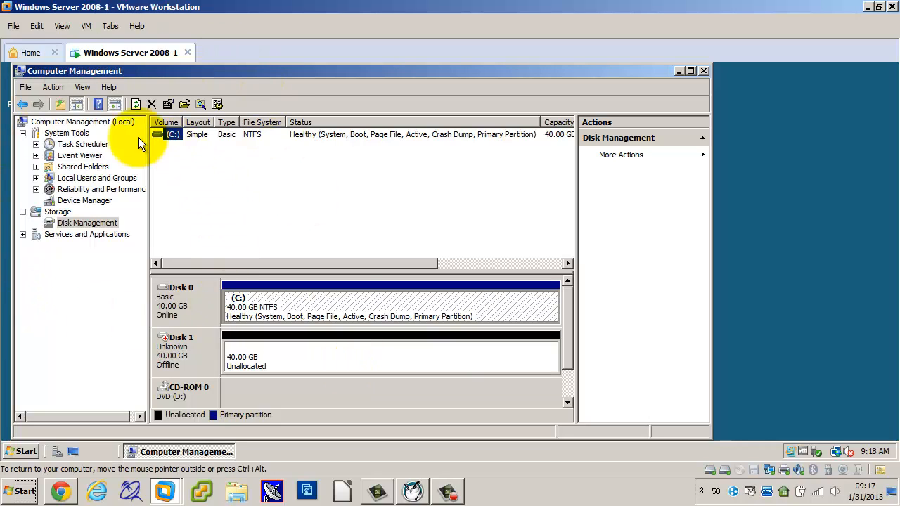
drag(256, 71, 411, 94)
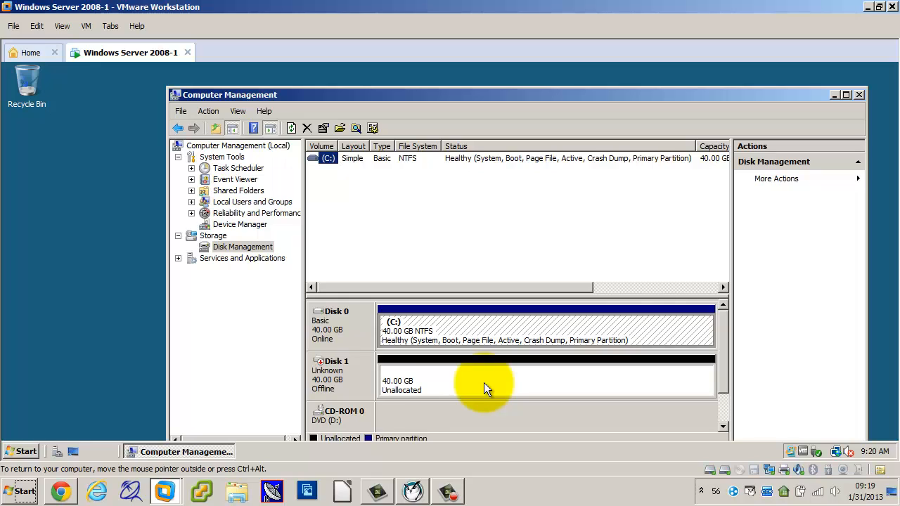
Take a snapshot of the virtual machine named "Added second drive".
click(87, 27)
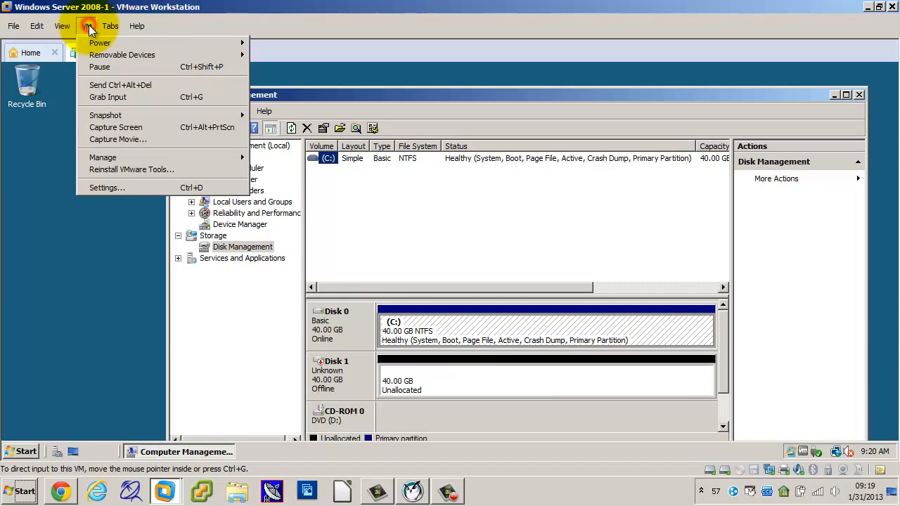
mouse_move(104, 116)
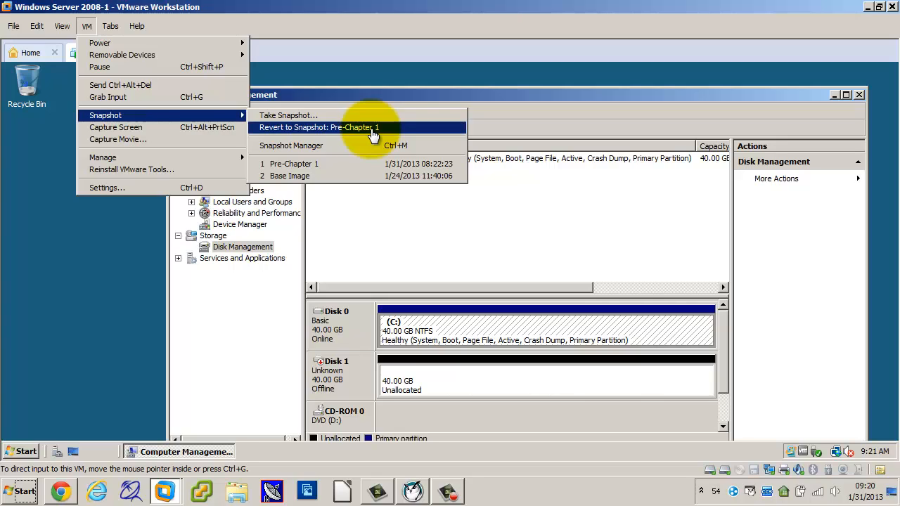
click(289, 116)
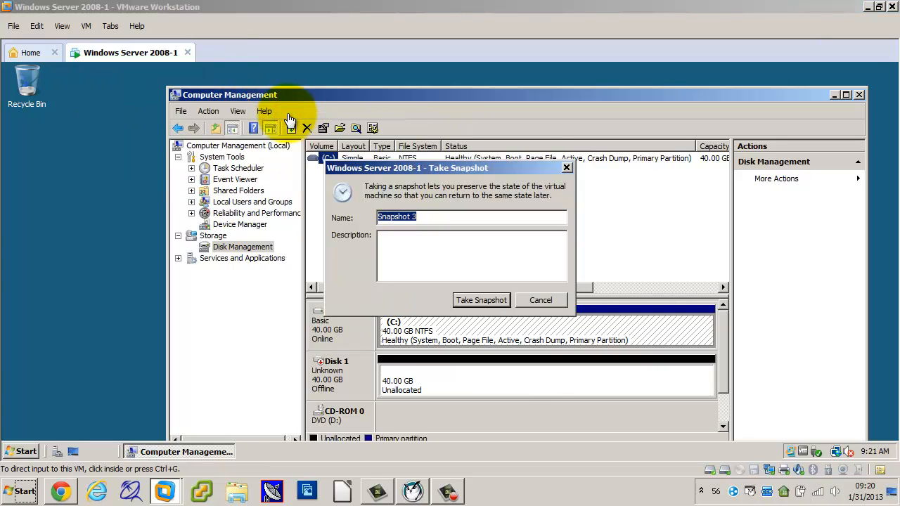
text(Added second drive)
key(Return)
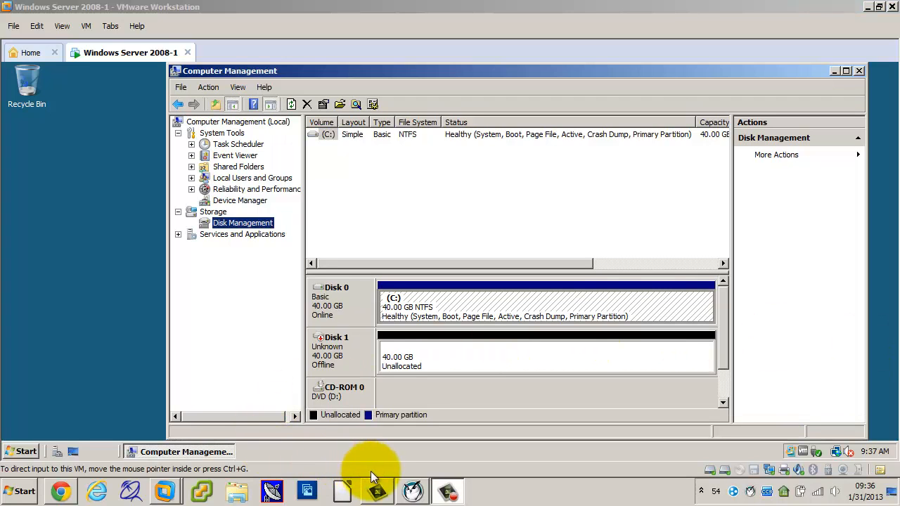
Switch to Insight Teacher Console and start showing the teacher's screen to the student machines.
click(414, 494)
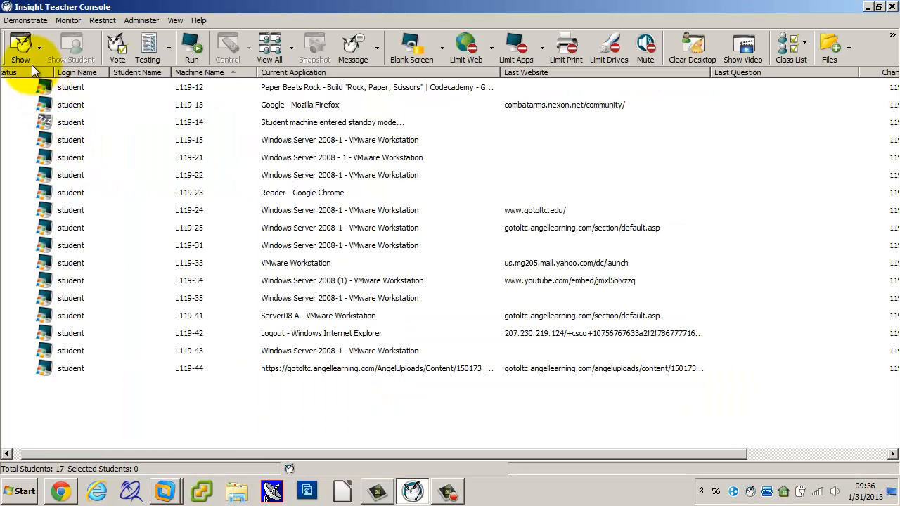
click(21, 49)
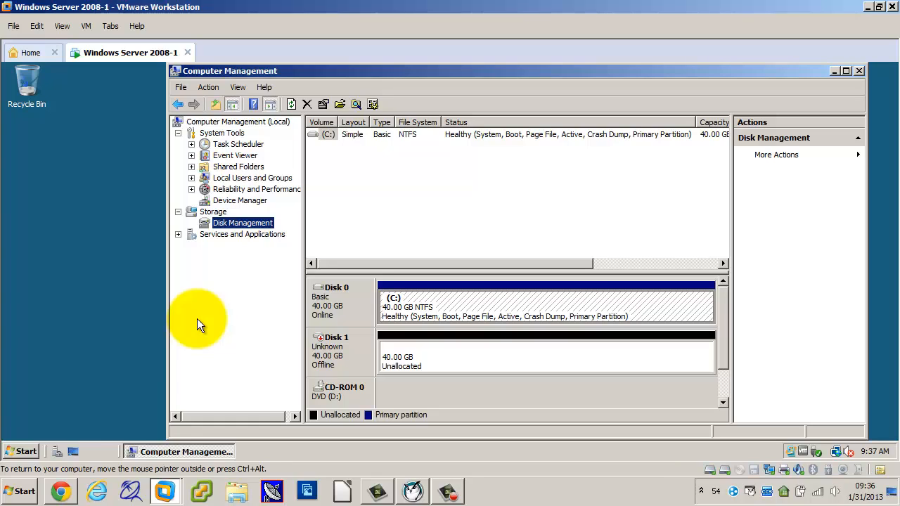
Bring Disk 1 online and initialize it with the MBR (Master Boot Record) partition style.
right_click(332, 343)
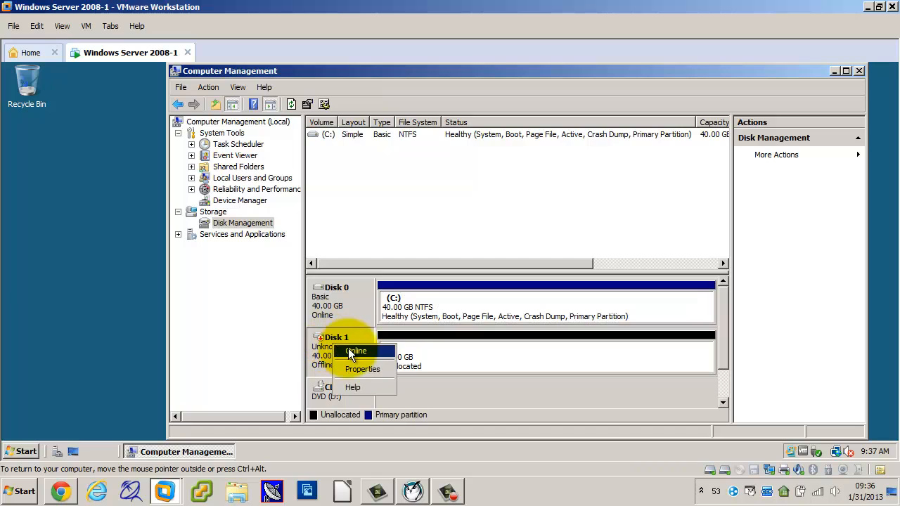
click(348, 350)
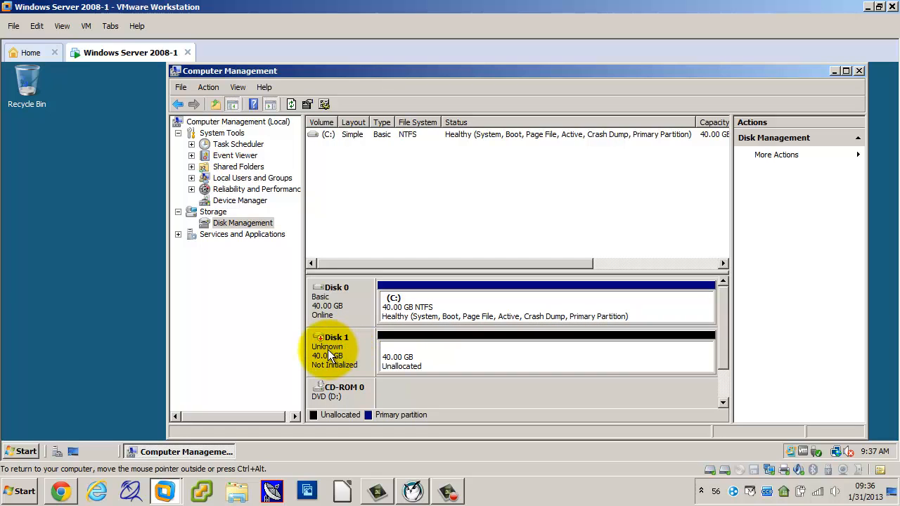
right_click(327, 349)
click(347, 355)
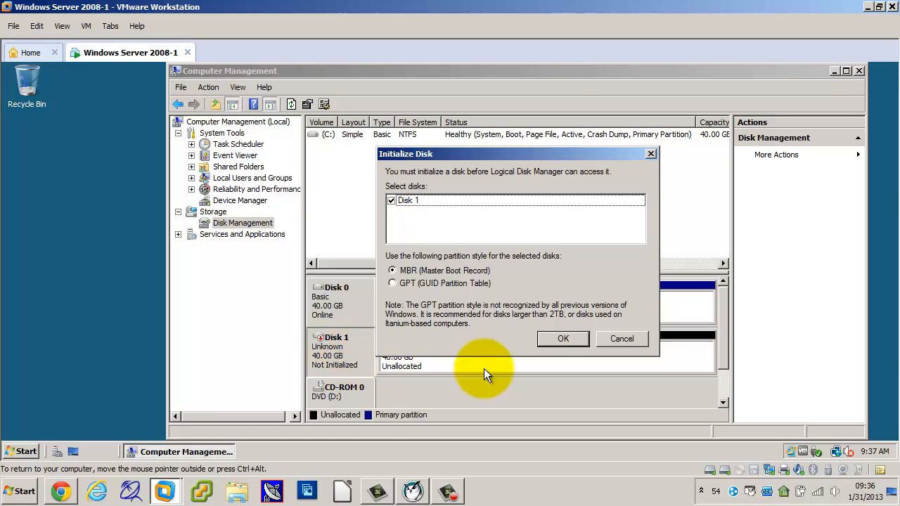
click(549, 338)
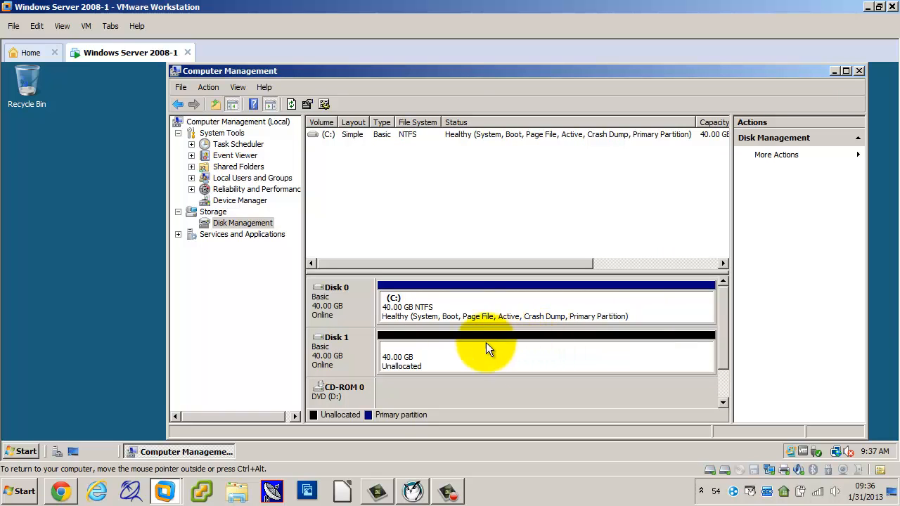
Start a new simple volume in Disk 1's unallocated space, 500 MB in size with drive letter S.
right_click(446, 353)
click(484, 260)
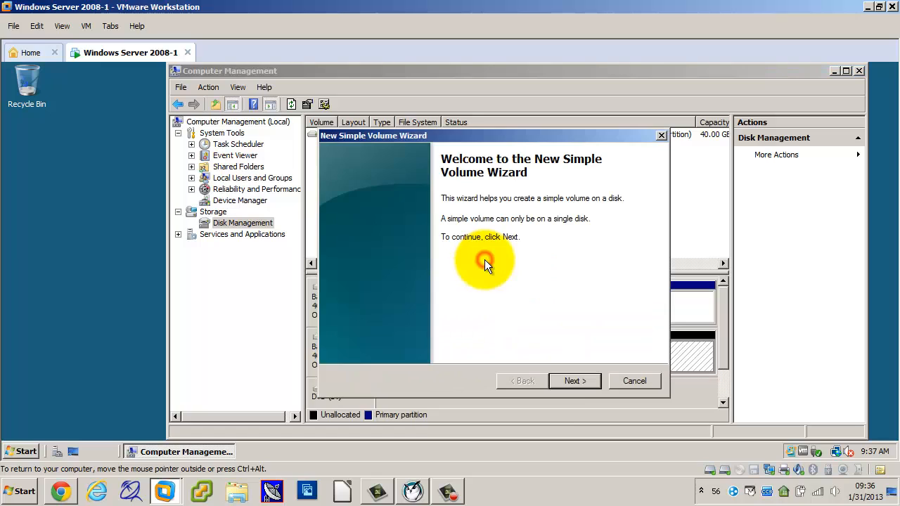
click(564, 380)
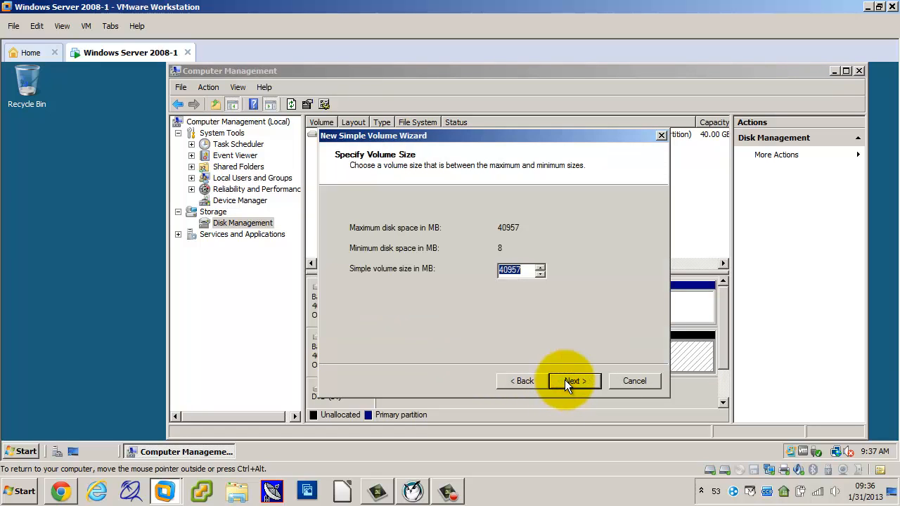
text(500)
click(582, 381)
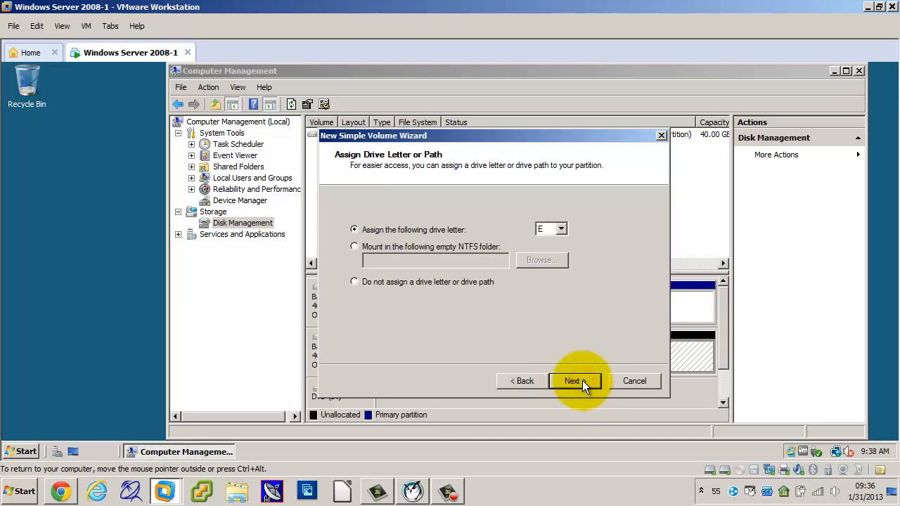
click(563, 230)
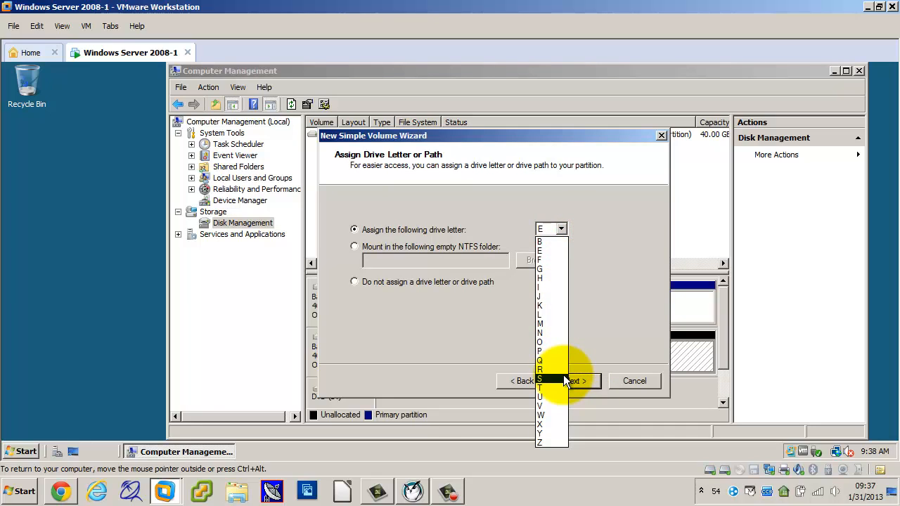
click(564, 375)
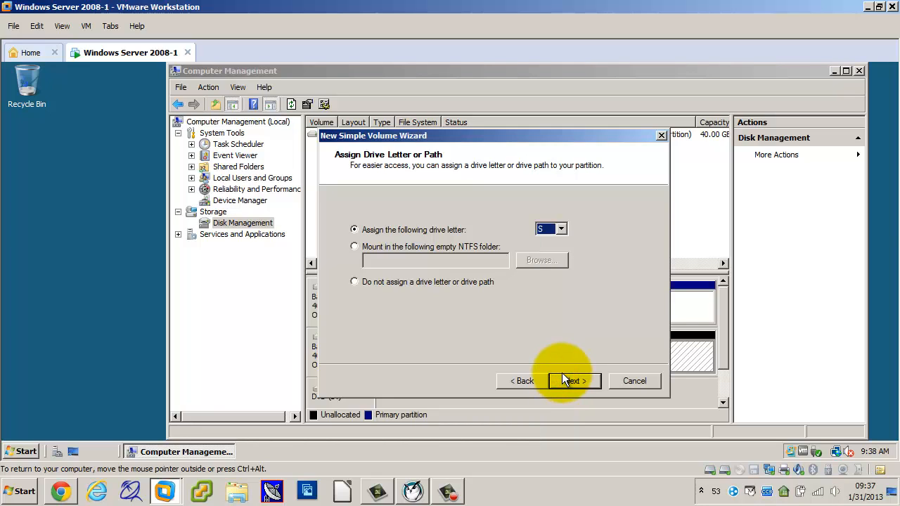
click(572, 375)
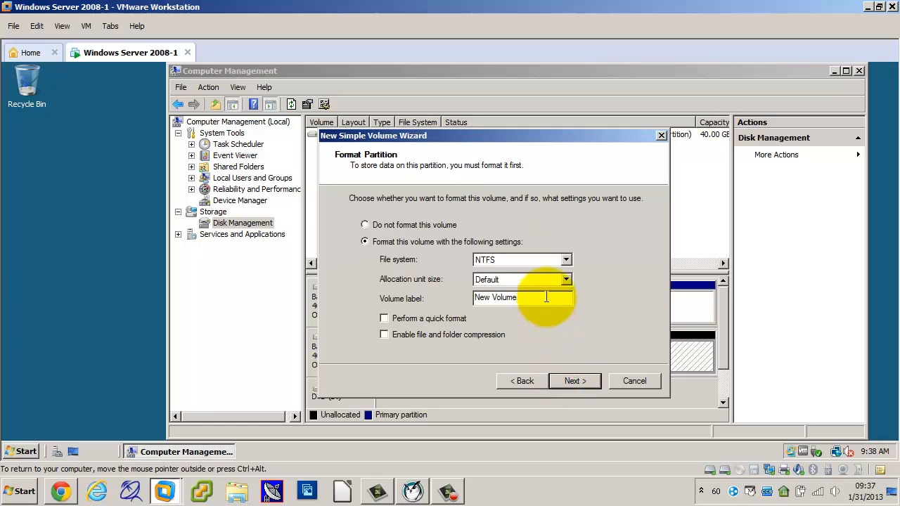
Set the new volume's label to FAT32Vol and proceed to the wizard's summary.
drag(546, 298, 170, 259)
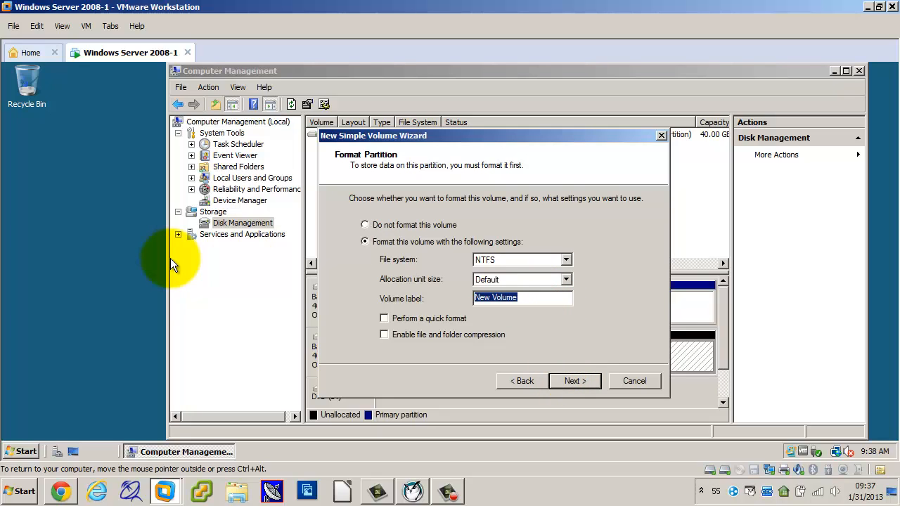
text(FAT32VOL)
key(BackSpace)
key(BackSpace)
text(ol)
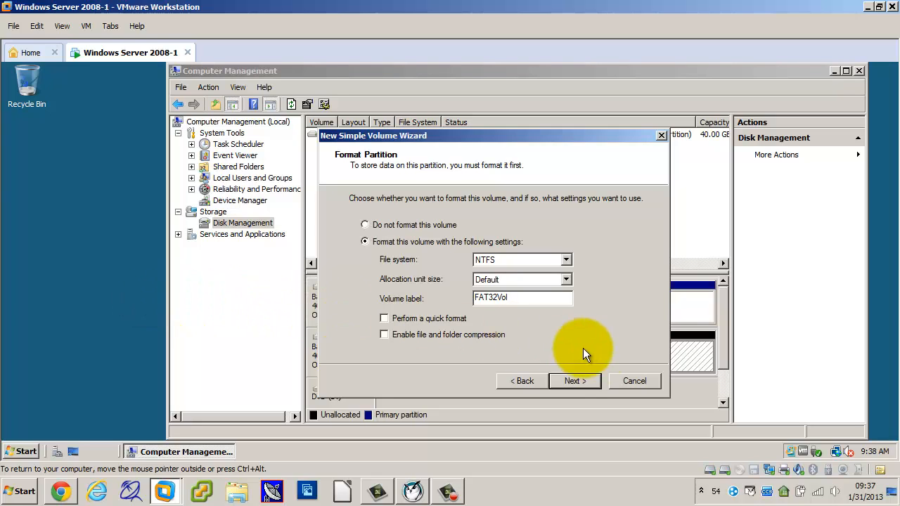
click(583, 379)
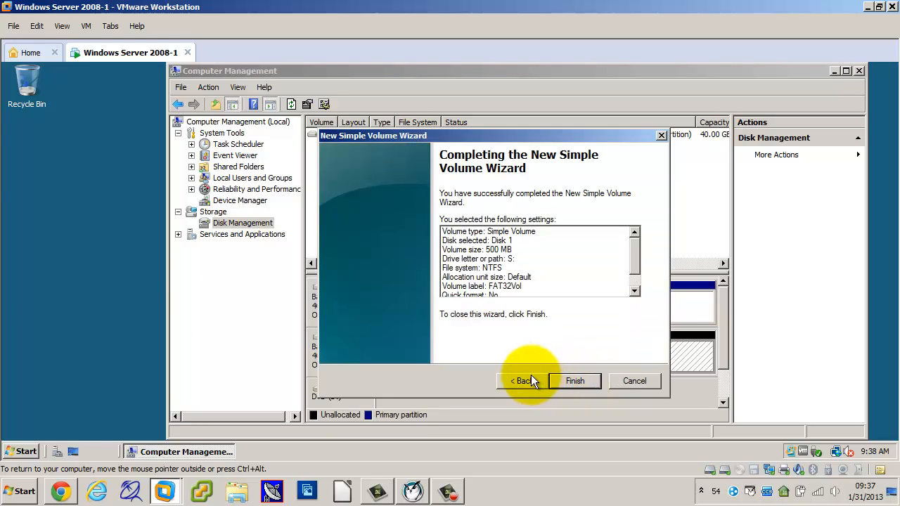
Return to the format settings, change the file system to FAT32, and finish creating the volume.
click(526, 378)
click(536, 259)
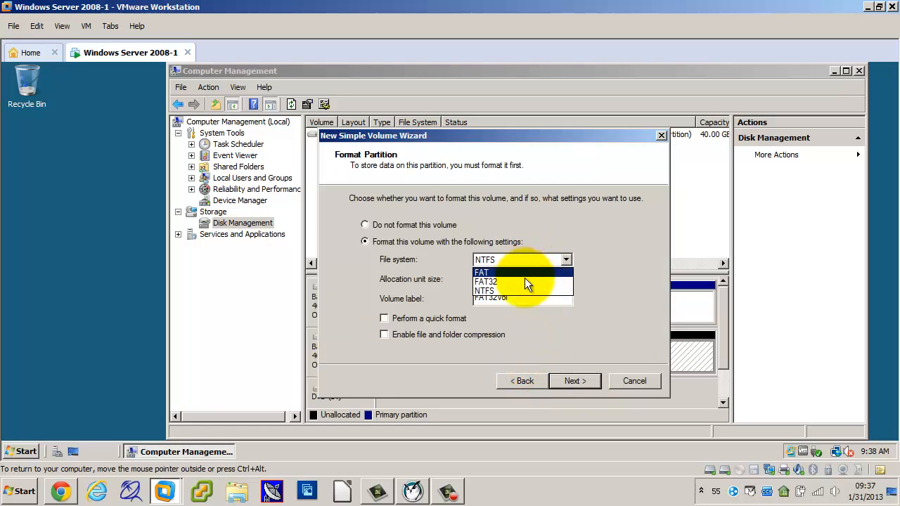
click(524, 279)
click(521, 299)
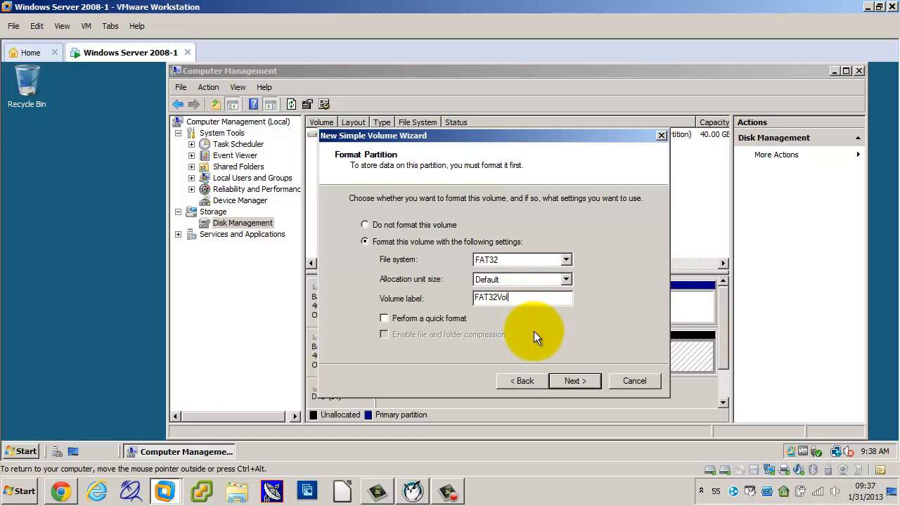
click(565, 379)
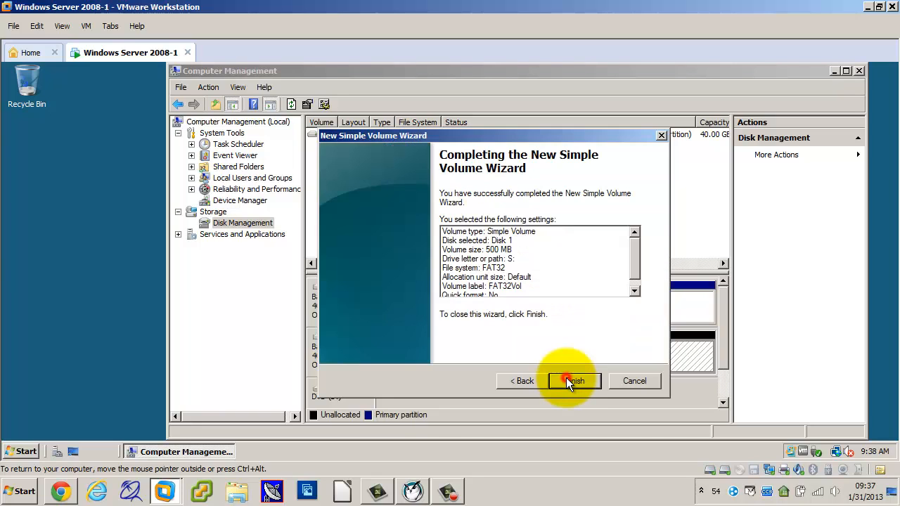
click(567, 379)
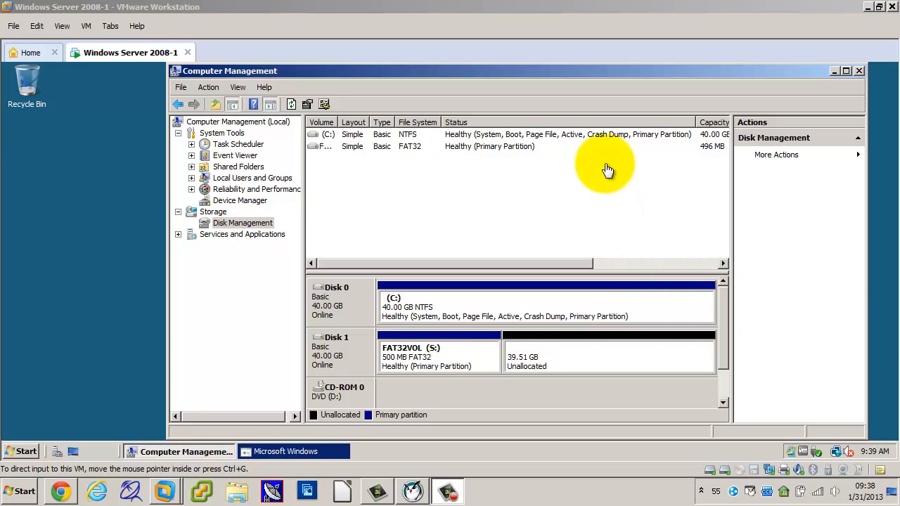
Close Computer Management and decline formatting the disk in drive E:.
click(859, 74)
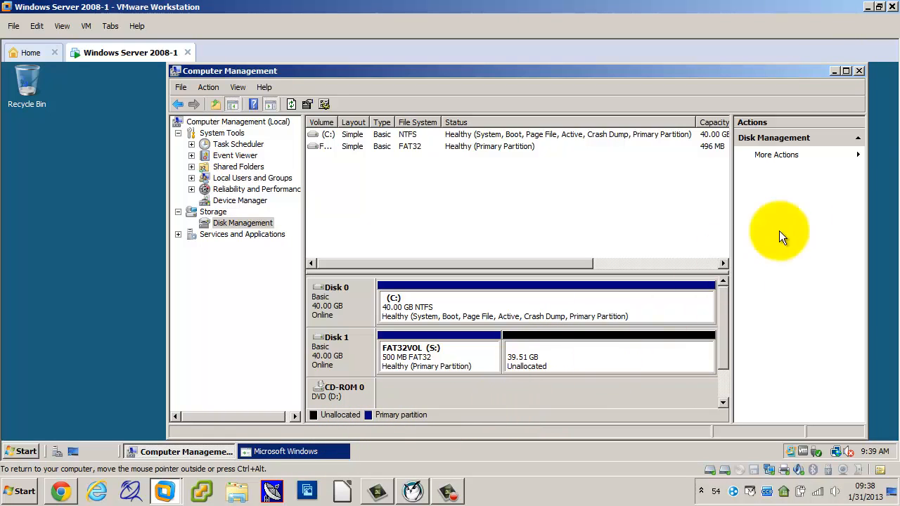
click(858, 71)
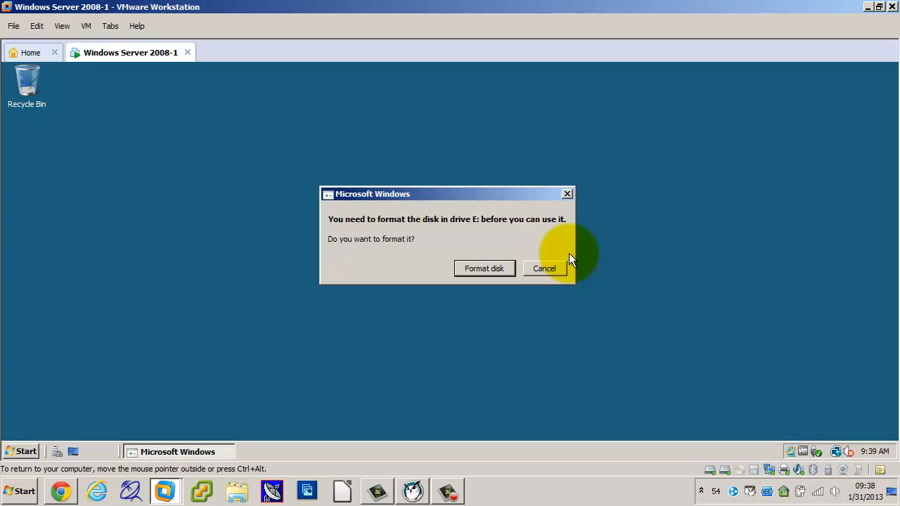
click(553, 267)
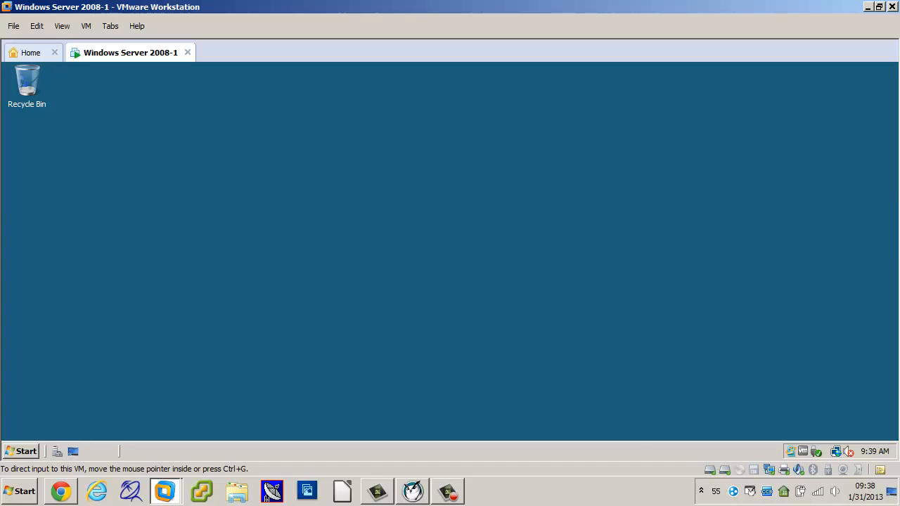
click(447, 491)
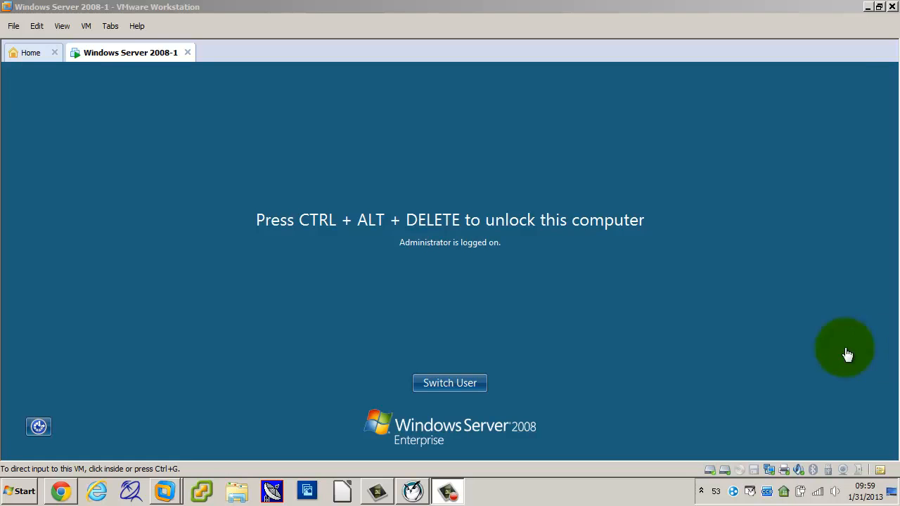
Unlock the Windows Server 2008-1 virtual machine by entering the Administrator account's password.
click(448, 289)
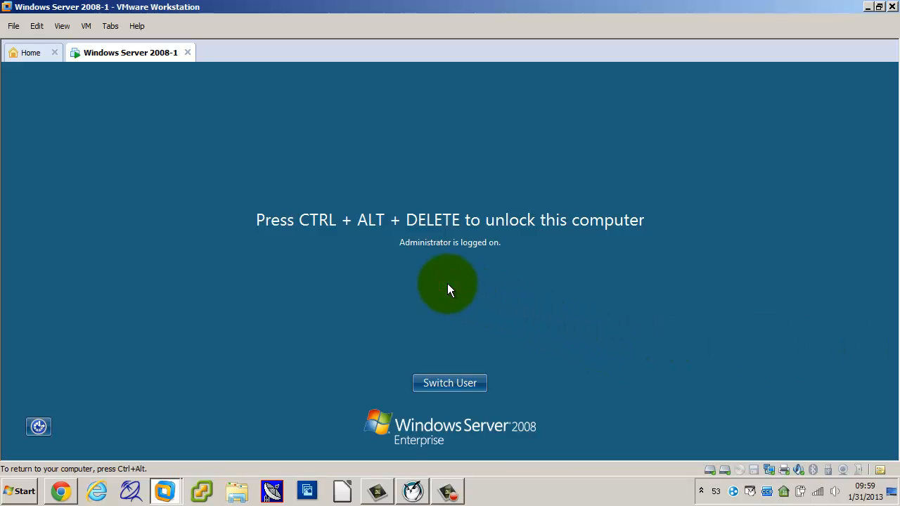
key(ctrl+alt+Delete)
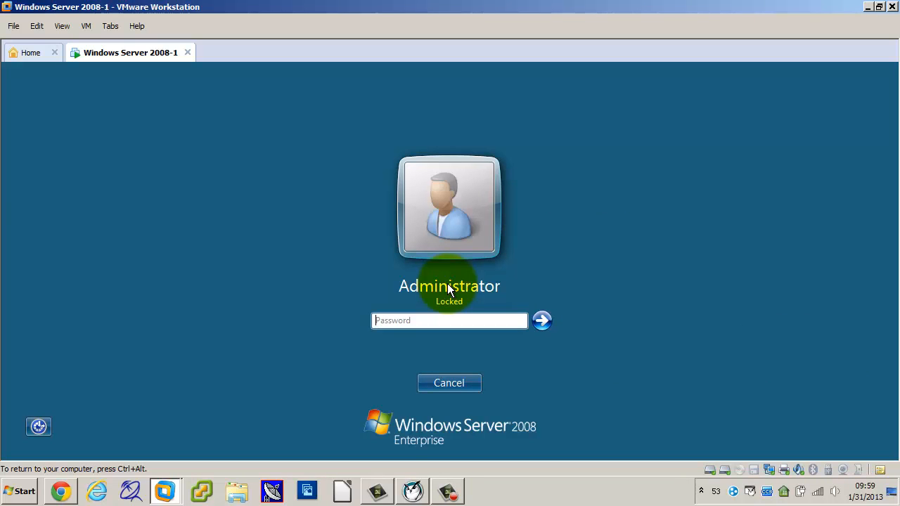
text(**********)
key(Return)
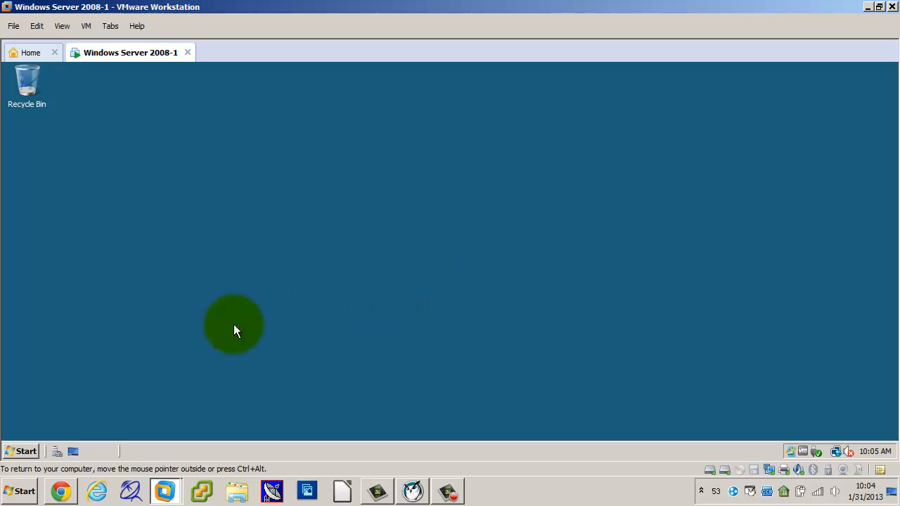
Open the host computer's network adapter settings from Network and Sharing Center and display the Local Area Connection's properties.
click(19, 496)
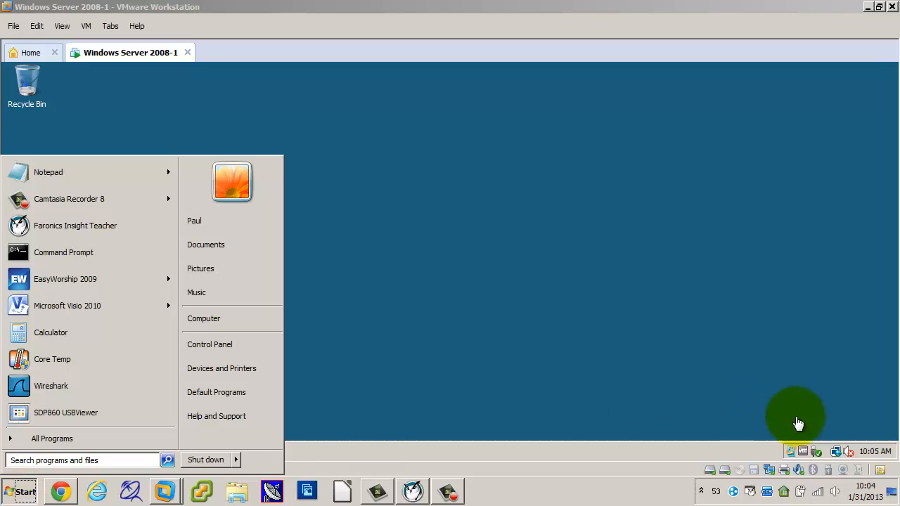
right_click(823, 494)
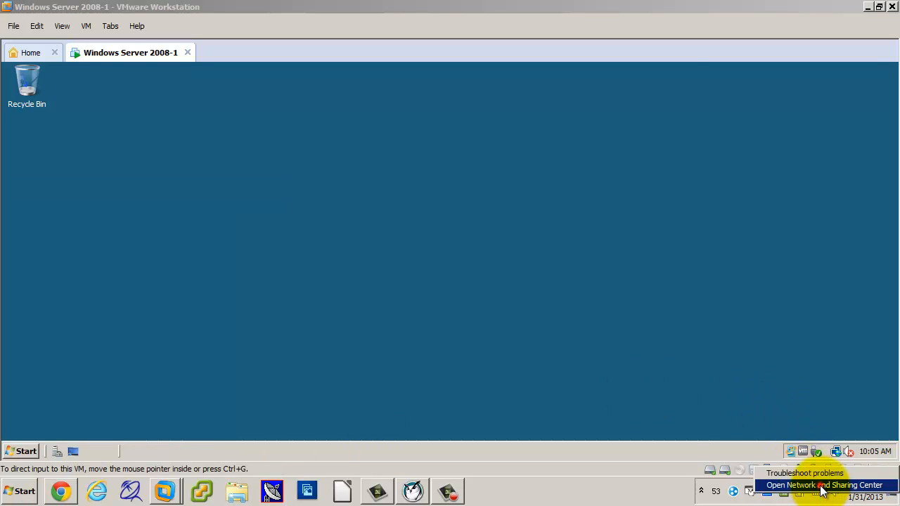
click(823, 485)
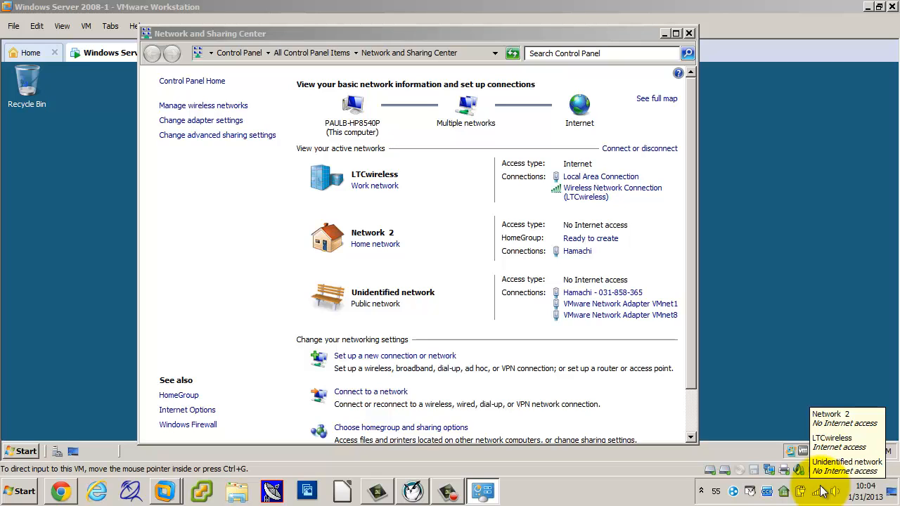
click(204, 122)
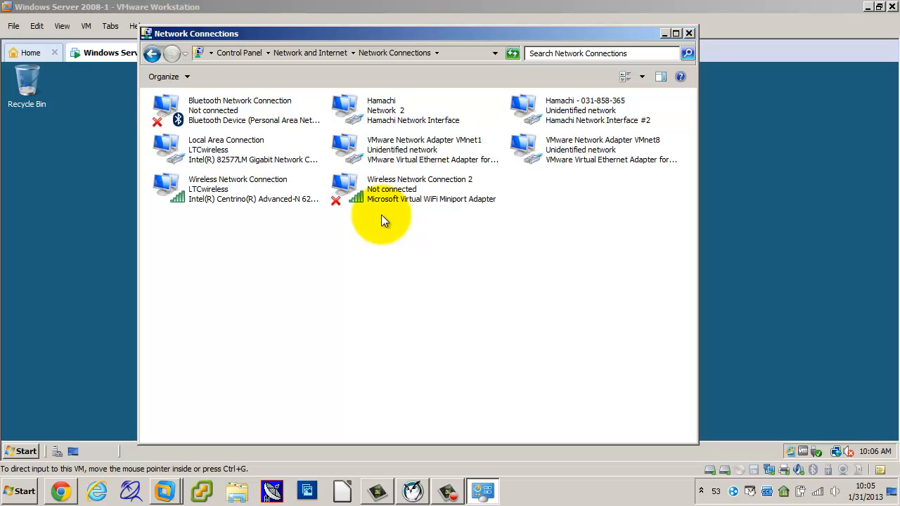
right_click(218, 151)
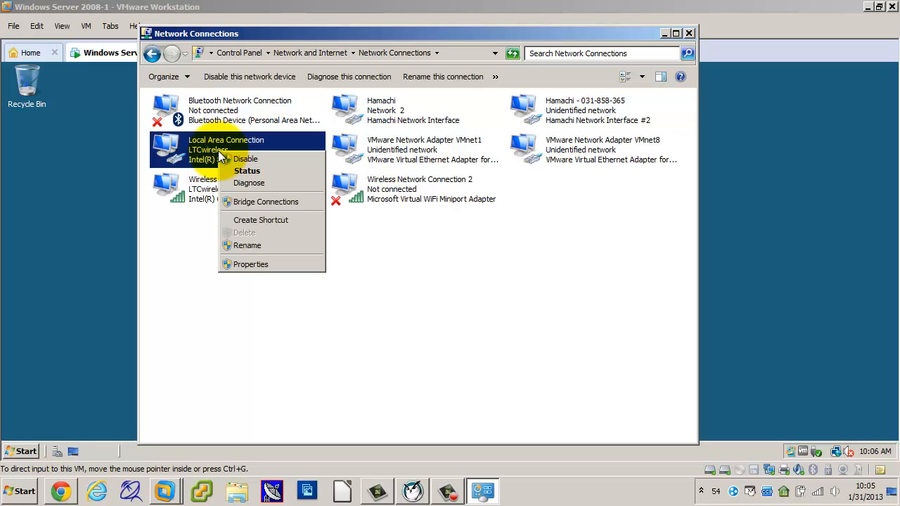
click(252, 263)
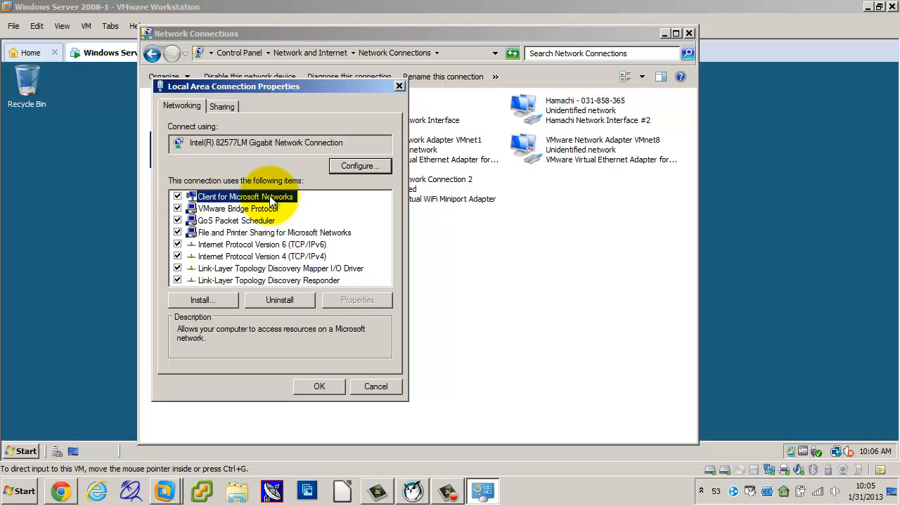
Disable and re-enable Client for Microsoft Networks on the Local Area Connection, and cancel out of its properties.
click(177, 198)
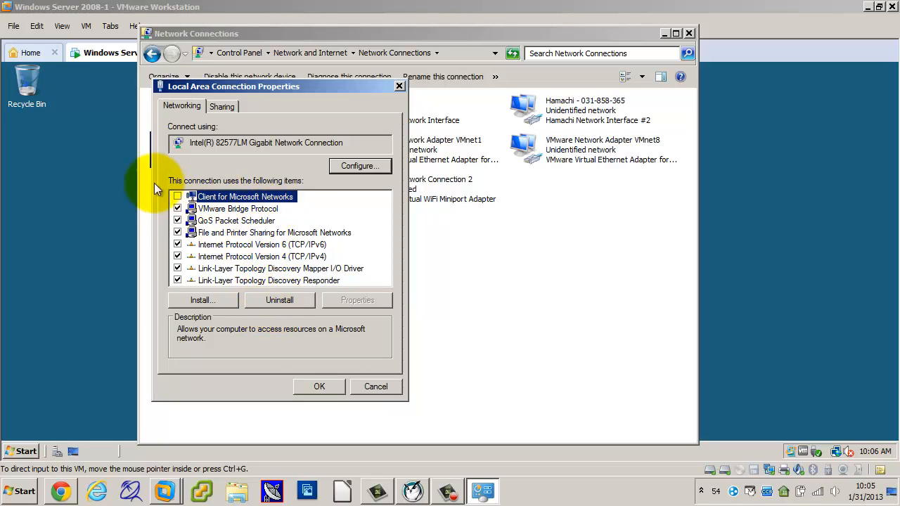
click(177, 197)
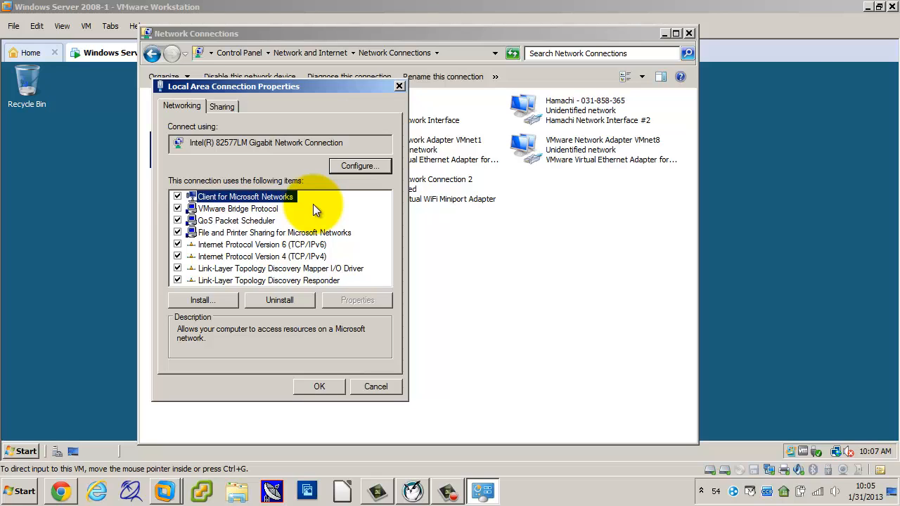
click(371, 387)
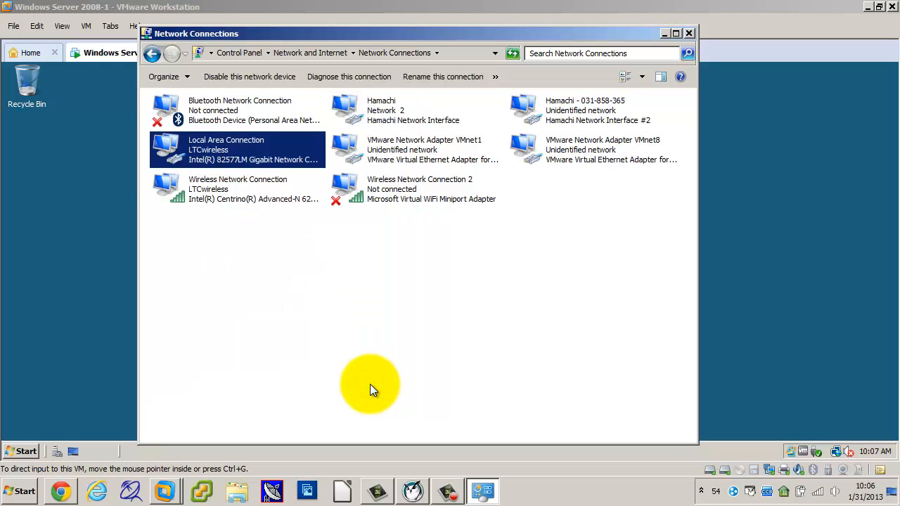
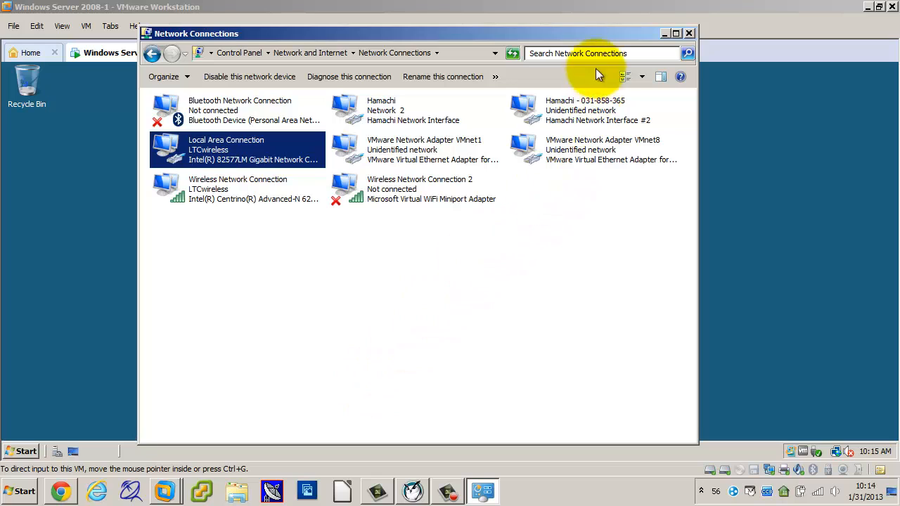
Close the Network Connections window and open Server Manager in the Windows Server 2008-1 virtual machine.
click(690, 34)
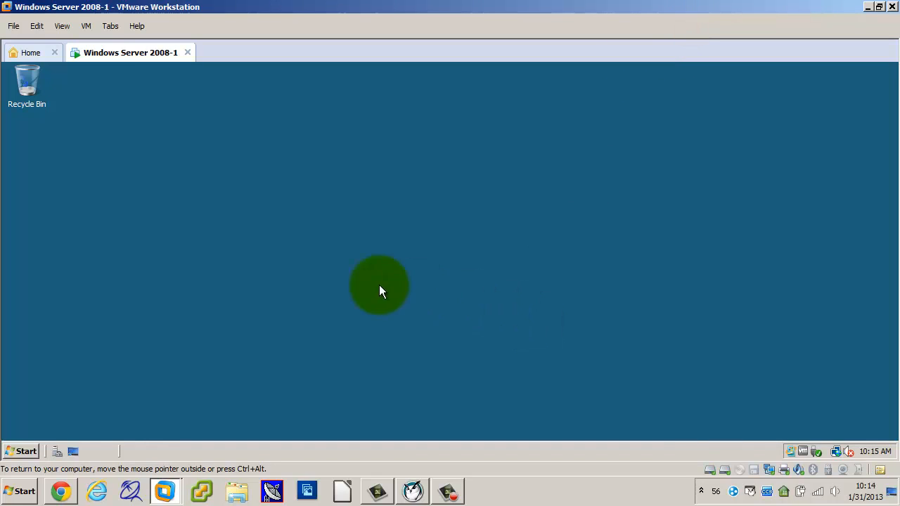
click(57, 451)
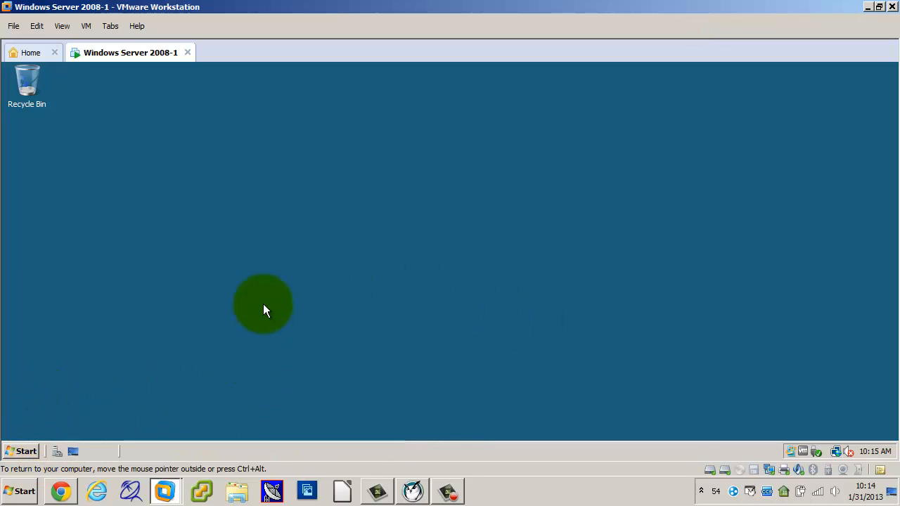
click(57, 451)
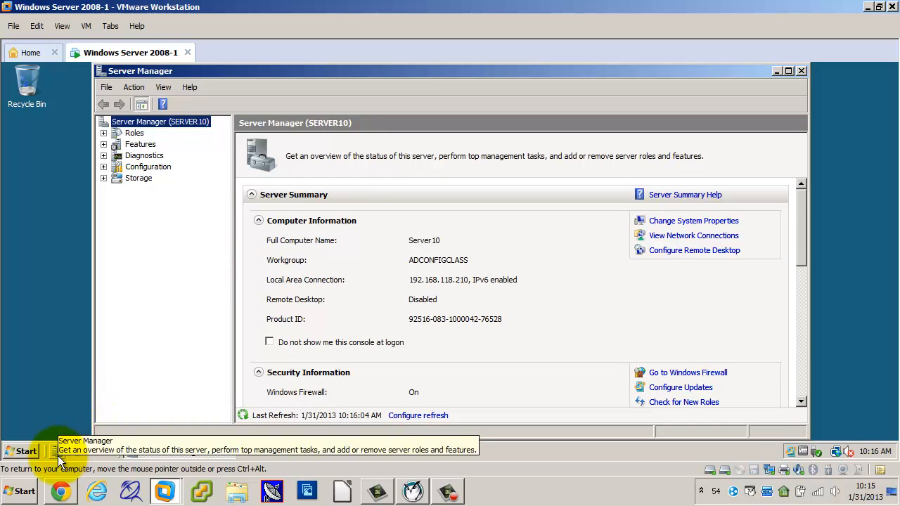
Locate Server Manager in the virtual machine's Administrative Tools list and return to the open Server Manager window.
click(24, 453)
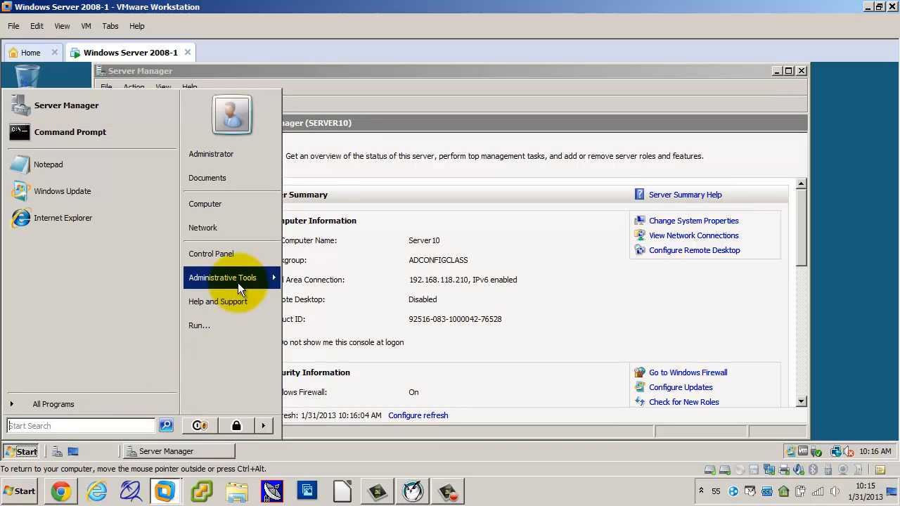
mouse_move(238, 283)
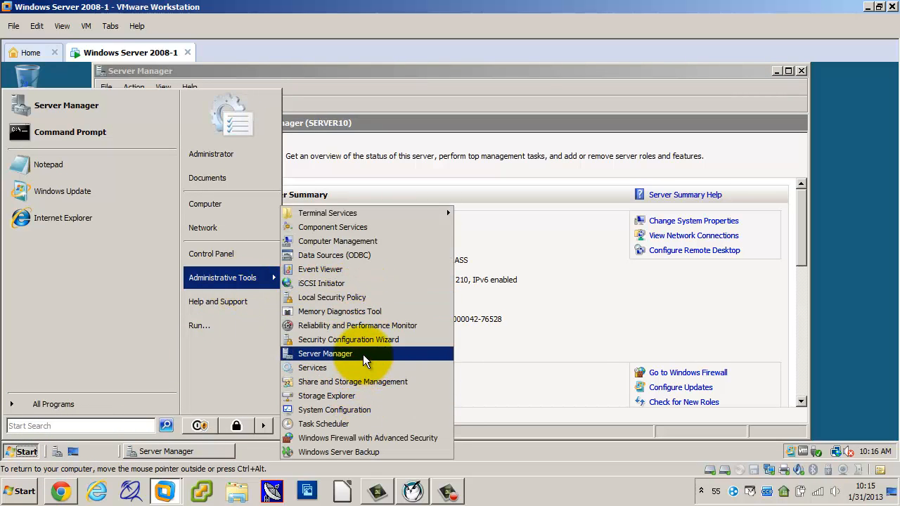
click(560, 70)
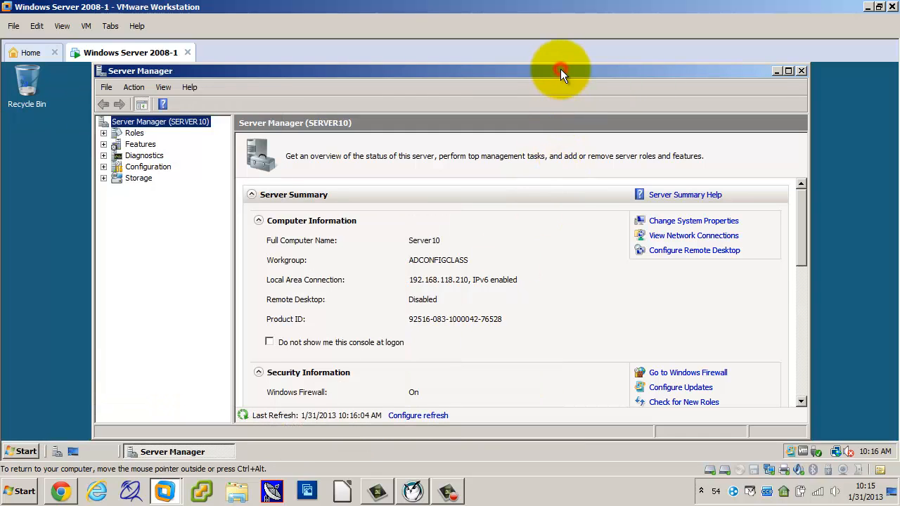
View the Roles summary in Server Manager, collapse its Roles section, and display the Features summary.
click(121, 133)
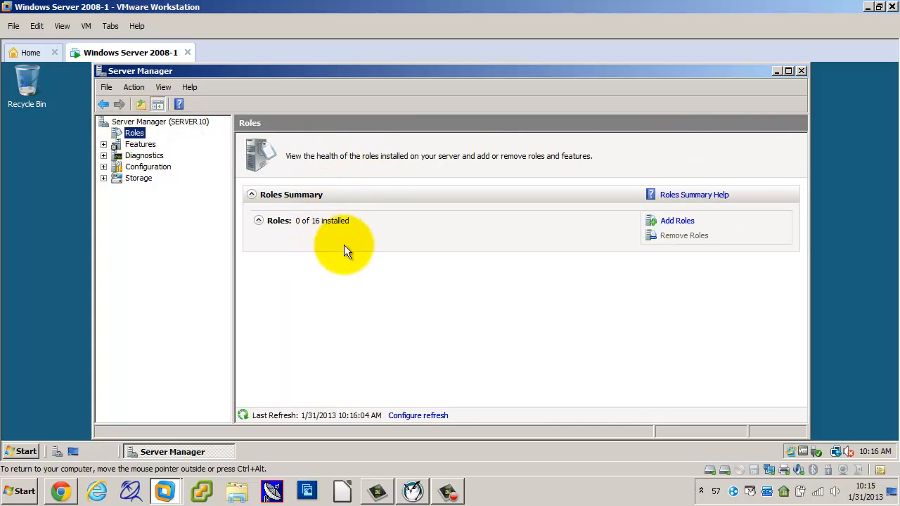
click(259, 220)
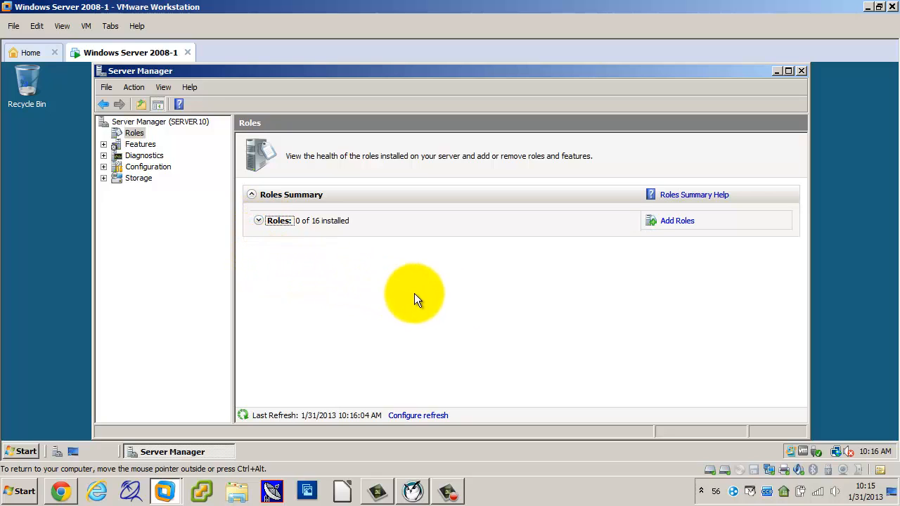
click(132, 144)
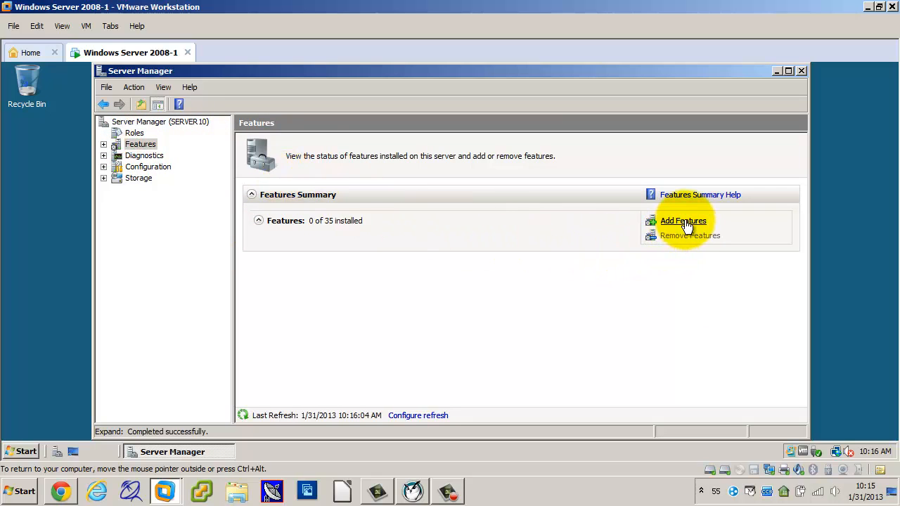
Review the features available in the Add Features Wizard and cancel the wizard without installing any.
click(683, 221)
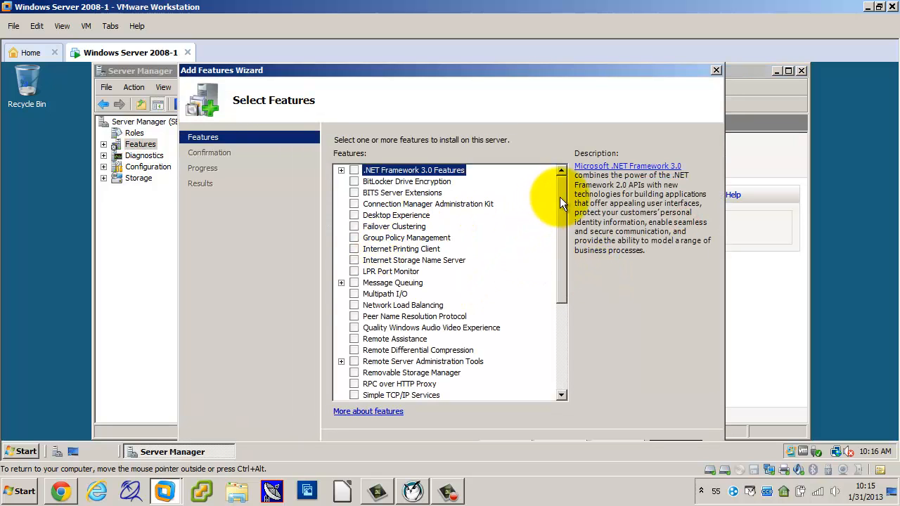
drag(563, 195, 562, 173)
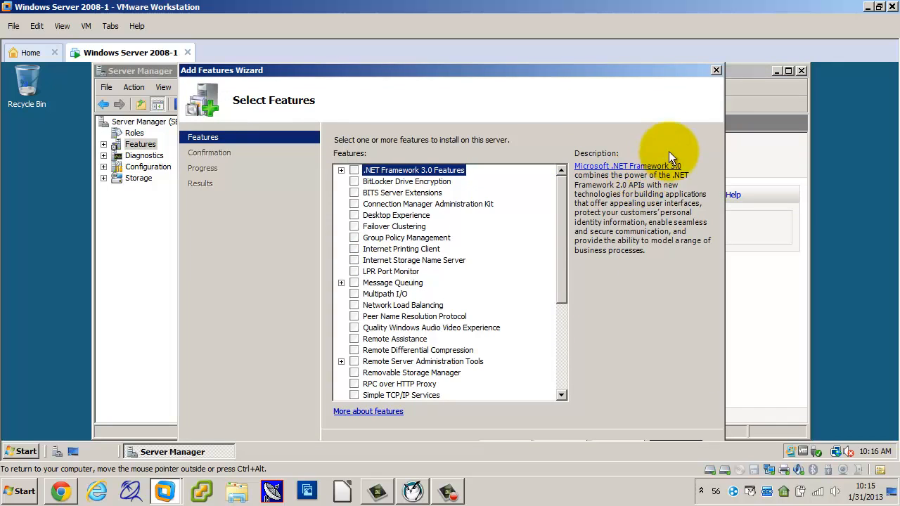
click(716, 70)
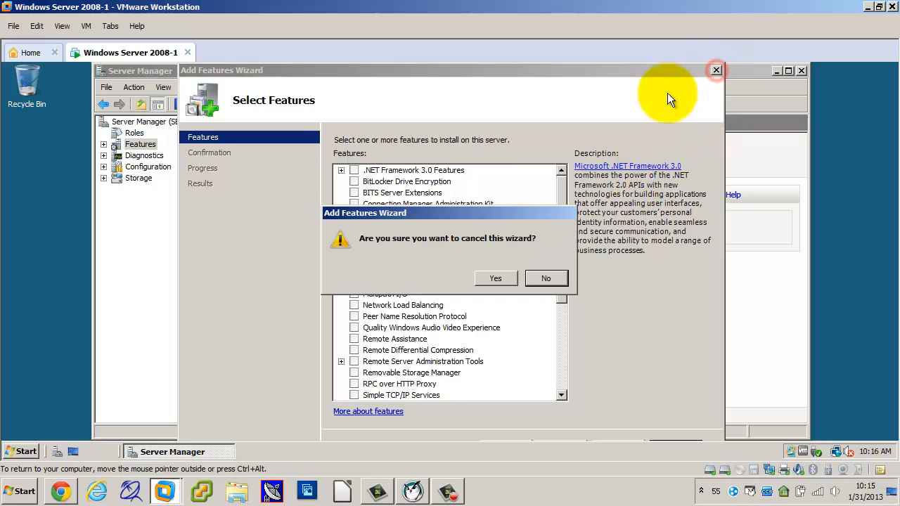
click(551, 276)
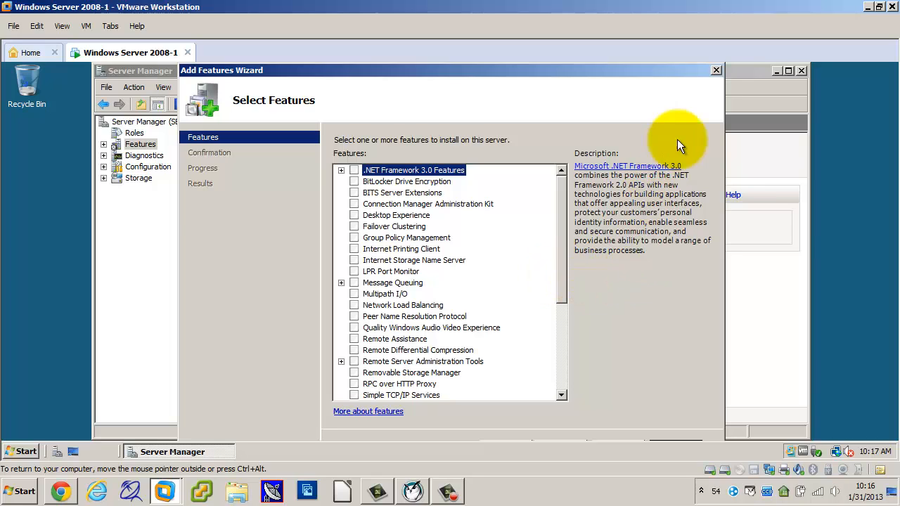
click(716, 69)
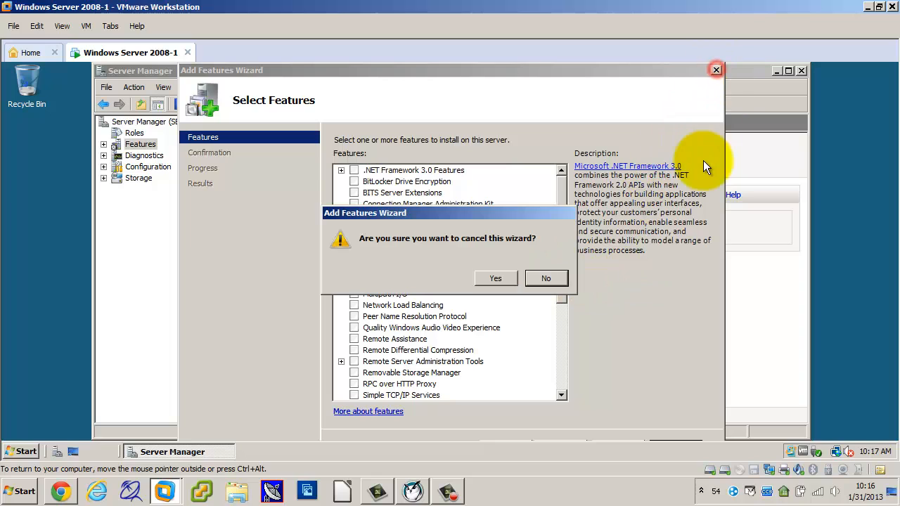
click(499, 277)
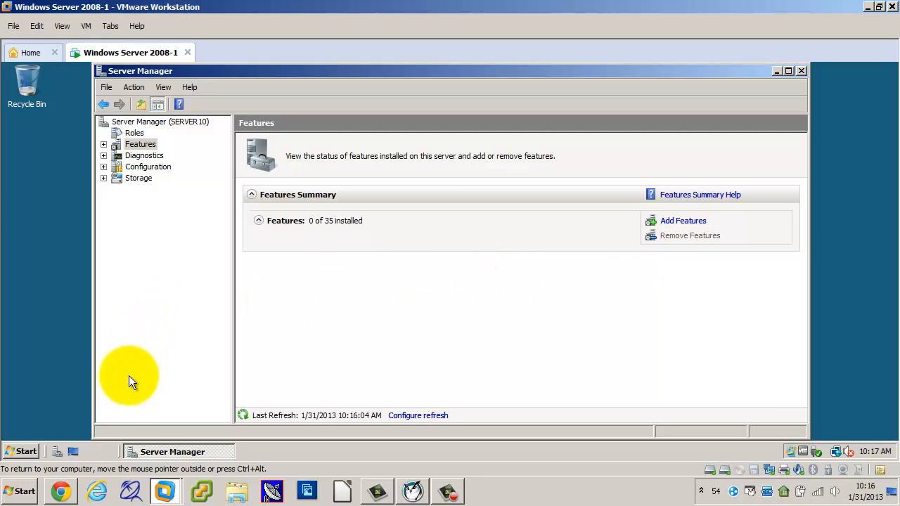
Launch Server Manager from the virtual machine again to show its overview, and close all Server Manager windows.
click(54, 452)
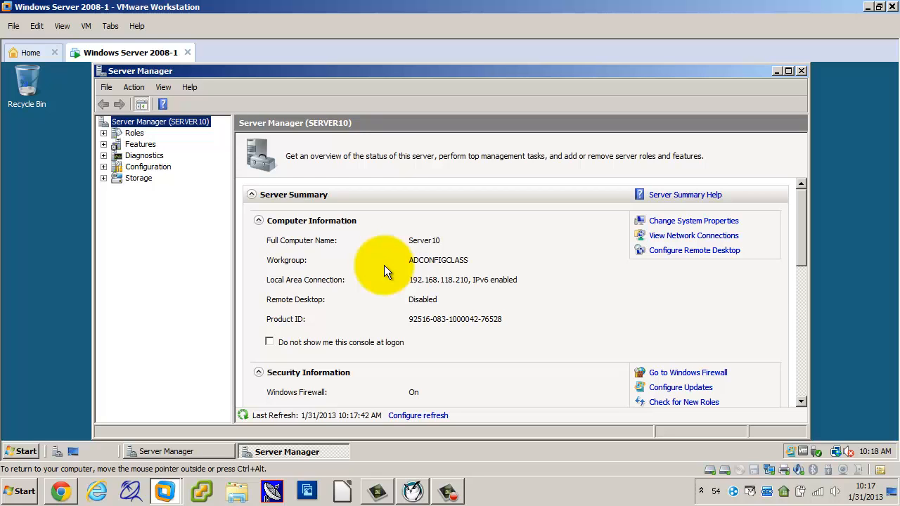
click(801, 71)
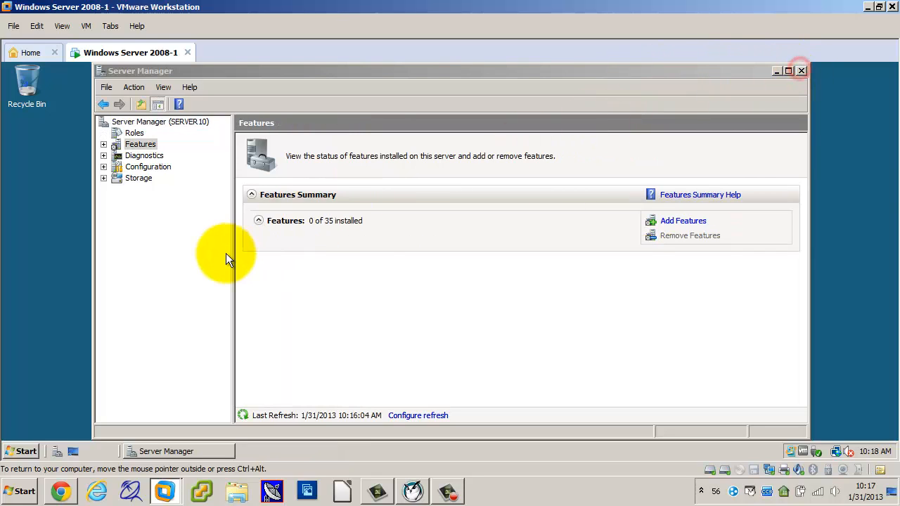
click(802, 72)
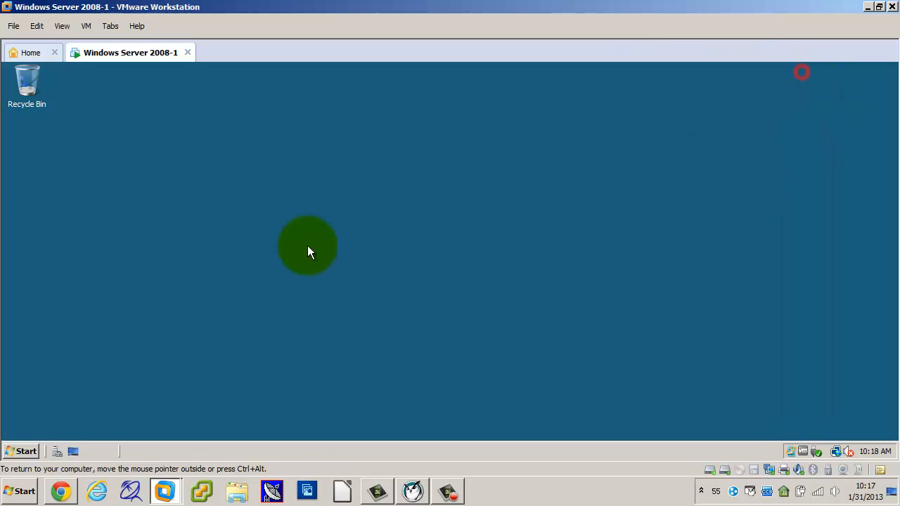
click(57, 453)
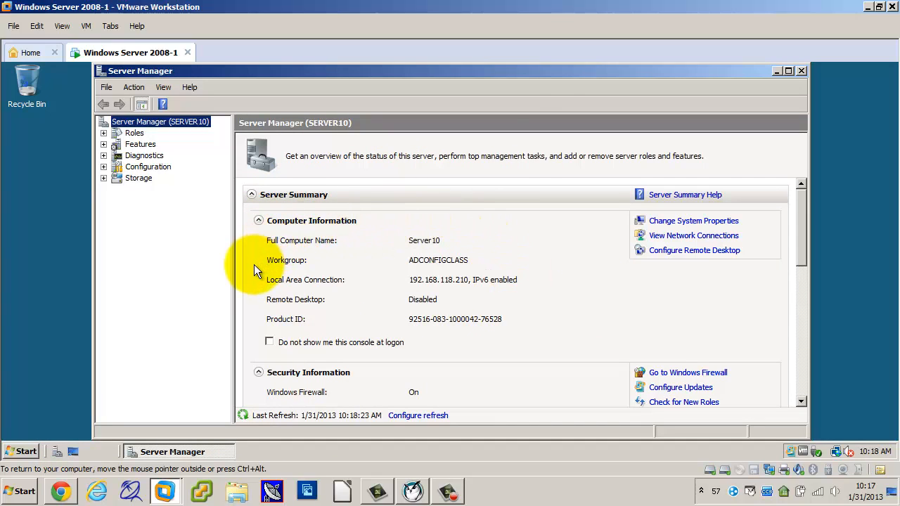
click(800, 71)
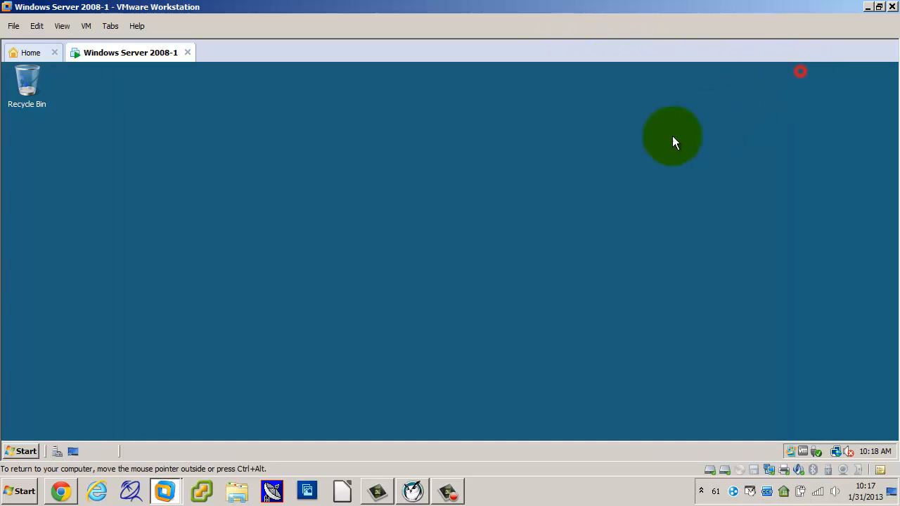
In Insight Teacher Console, stop showing the teacher's screen and show machine L119-31's screen to all students.
click(413, 491)
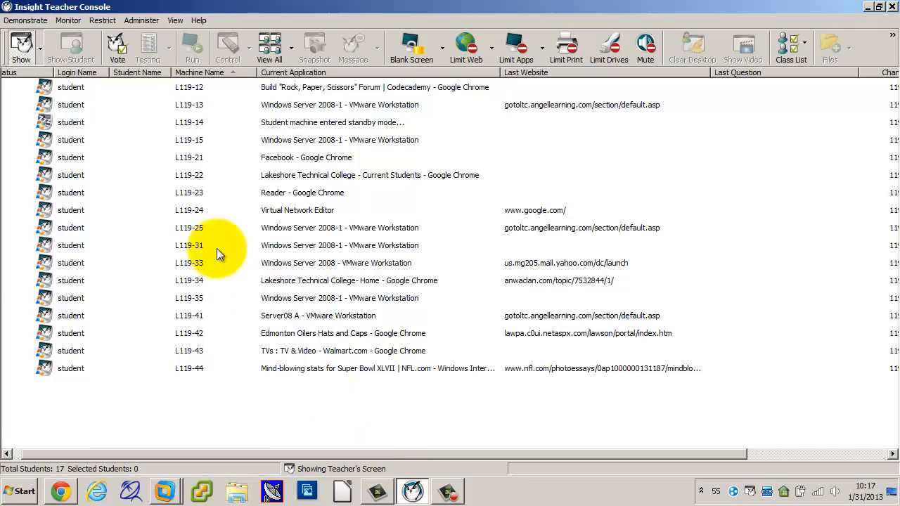
click(35, 60)
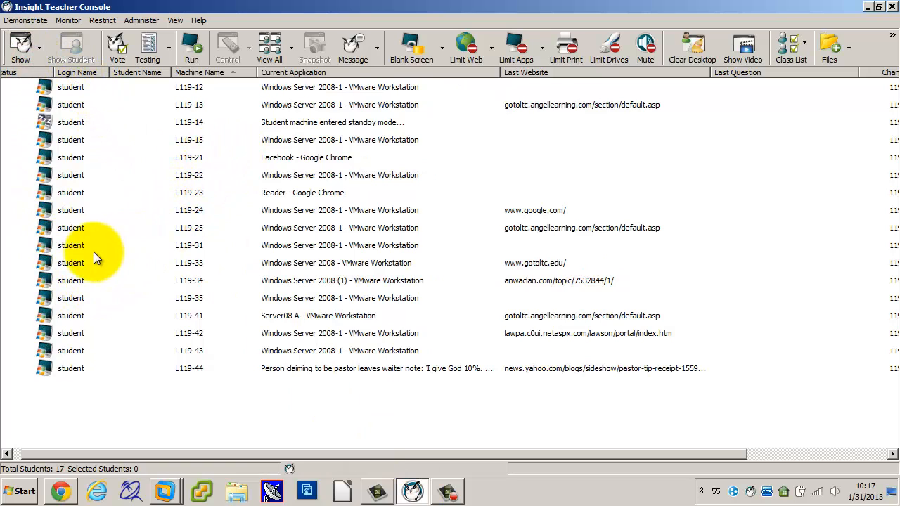
click(72, 246)
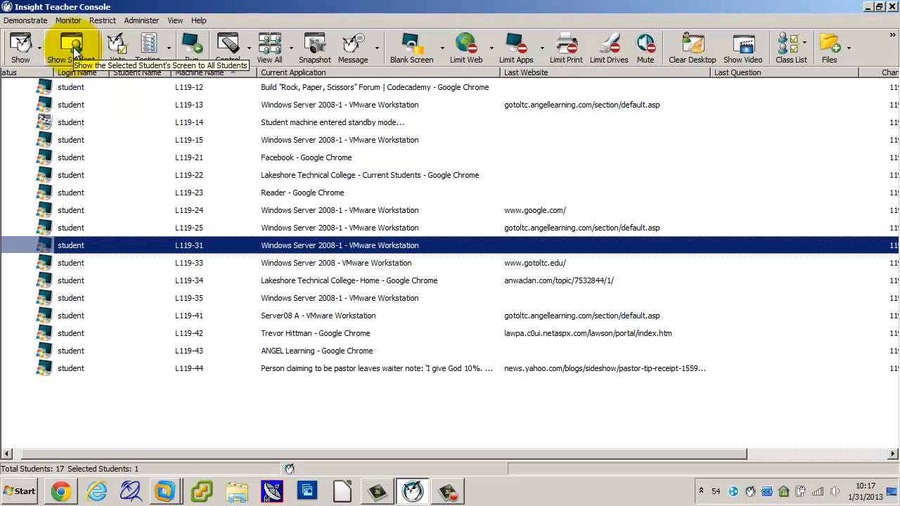
click(72, 50)
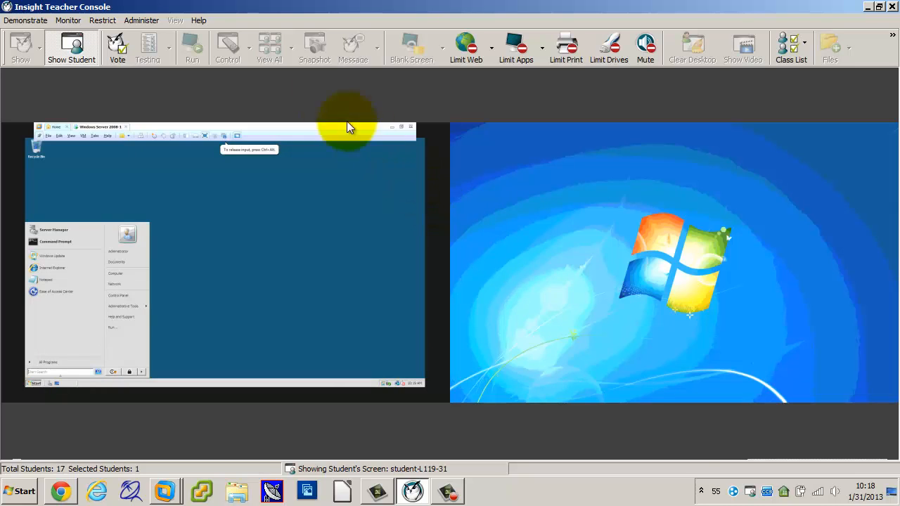
Stop showing the student's screen, minimize Insight Teacher Console and return to the Windows Server 2008-1 virtual machine.
click(88, 43)
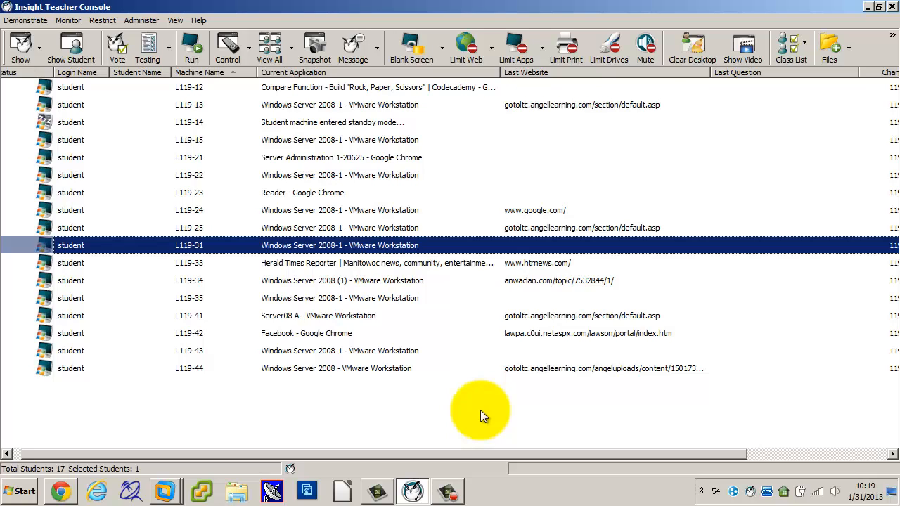
click(870, 7)
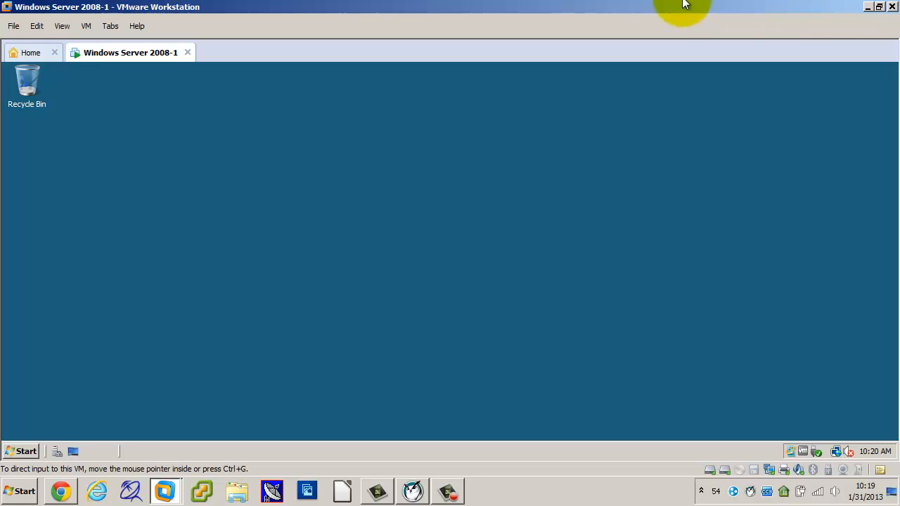
click(315, 133)
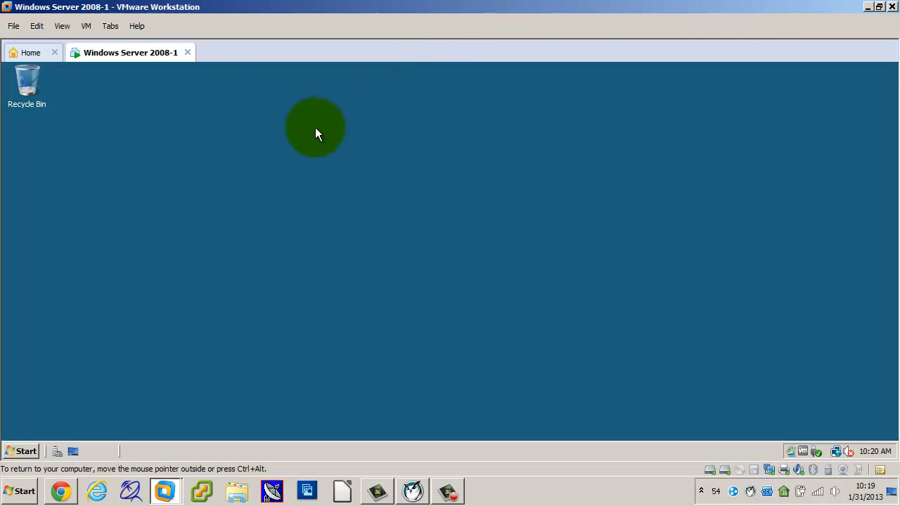
key(ctrl+alt)
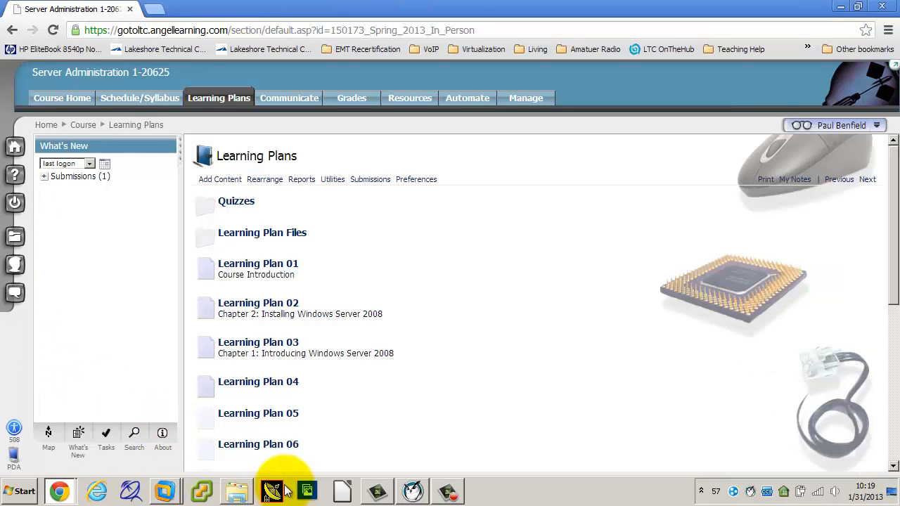
Show the teacher's screen to all students again from Insight Teacher Console.
click(413, 491)
click(75, 391)
click(21, 47)
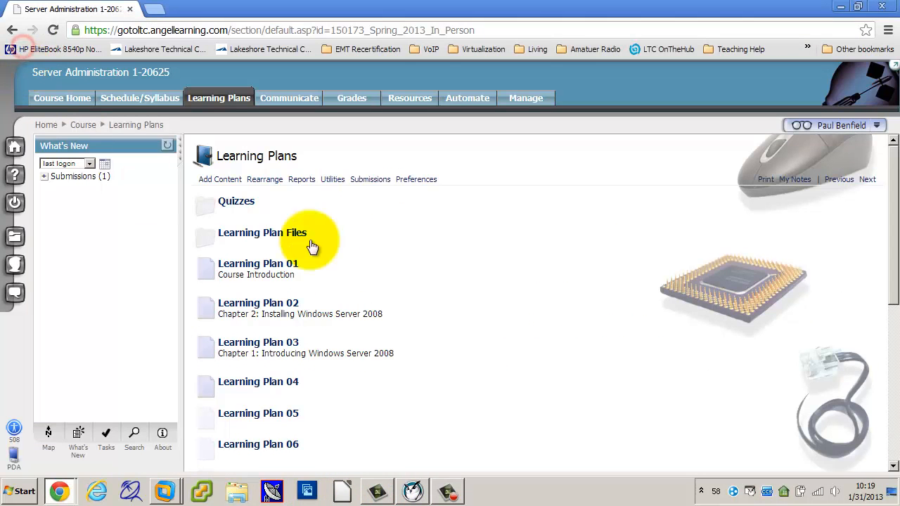
Open Learning Plan 04 on the Server Administration 1 course page in Chrome and read through its objectives and learning activities.
click(62, 492)
click(109, 461)
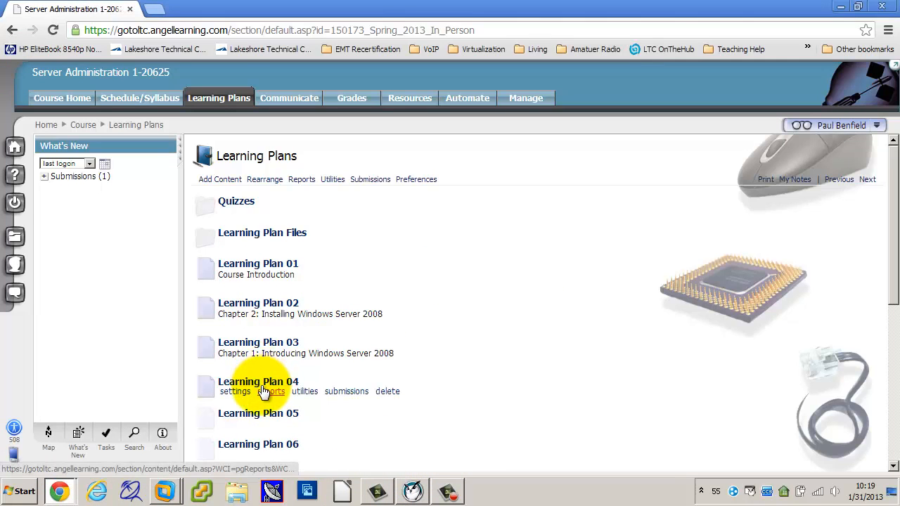
click(264, 391)
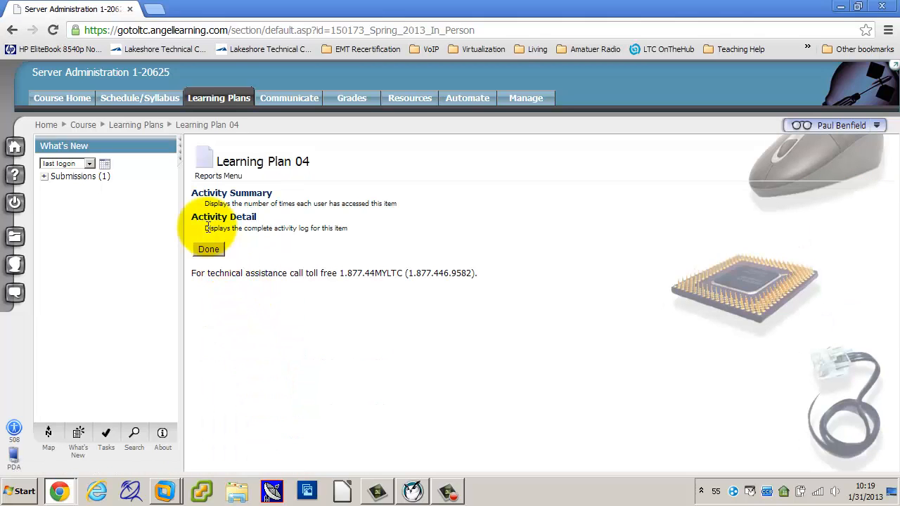
click(224, 125)
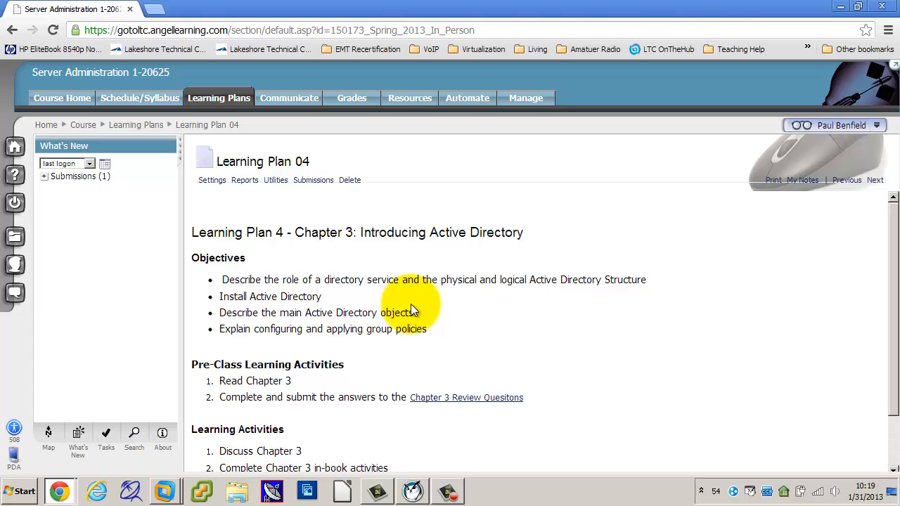
scroll(412, 310, down, 2)
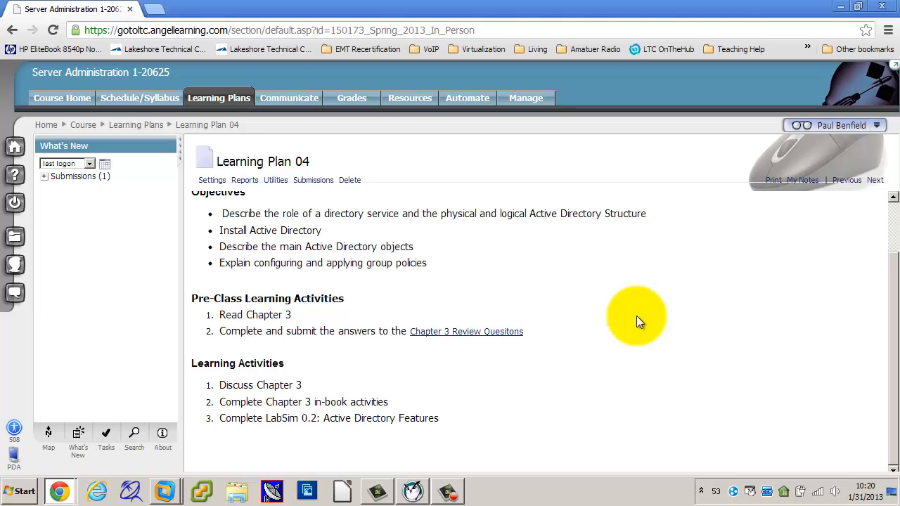
Switch from Chrome back to the Windows Server 2008-1 virtual machine in VMware Workstation.
click(621, 337)
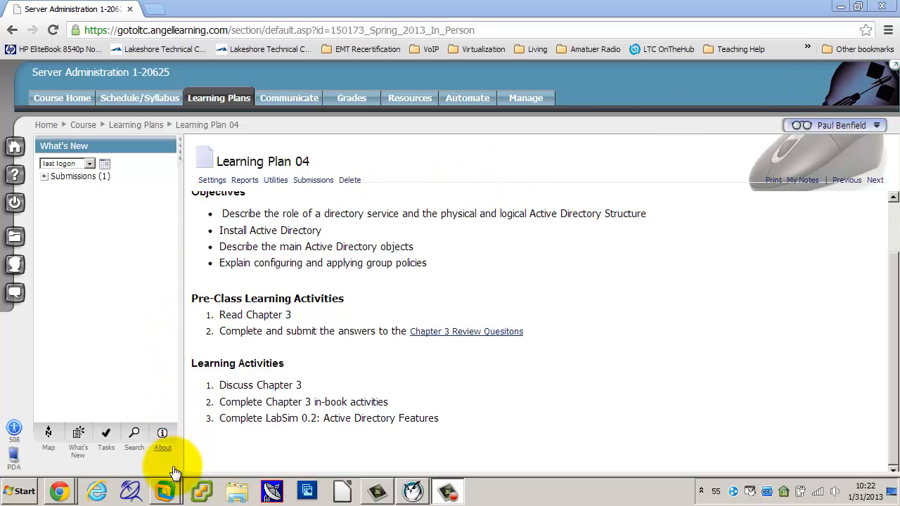
mouse_move(171, 494)
click(157, 443)
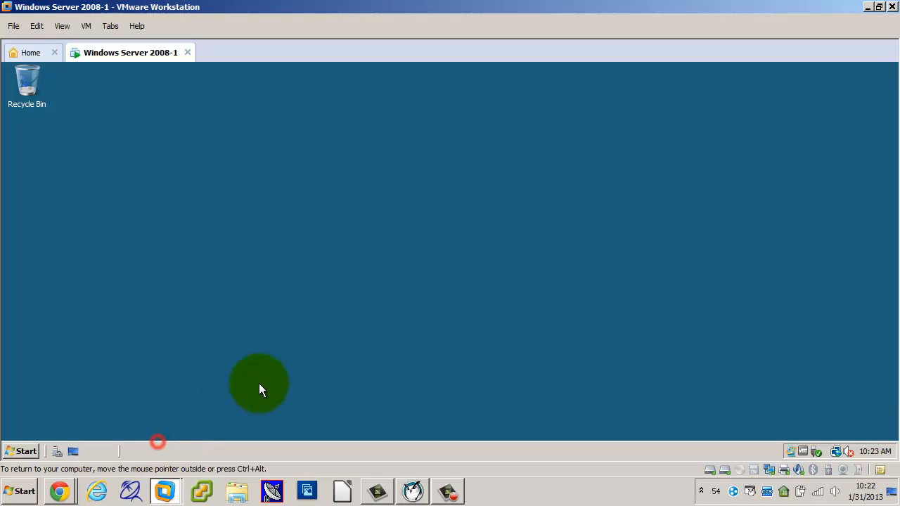
click(28, 452)
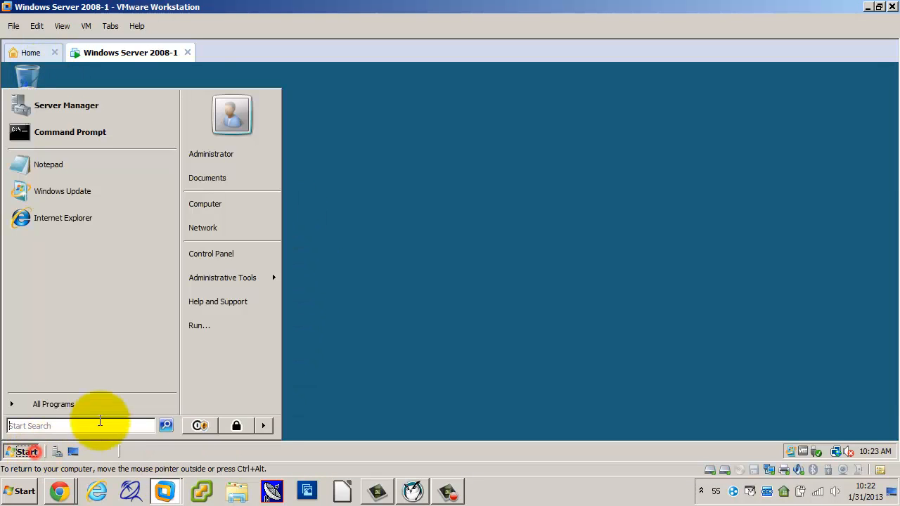
click(206, 256)
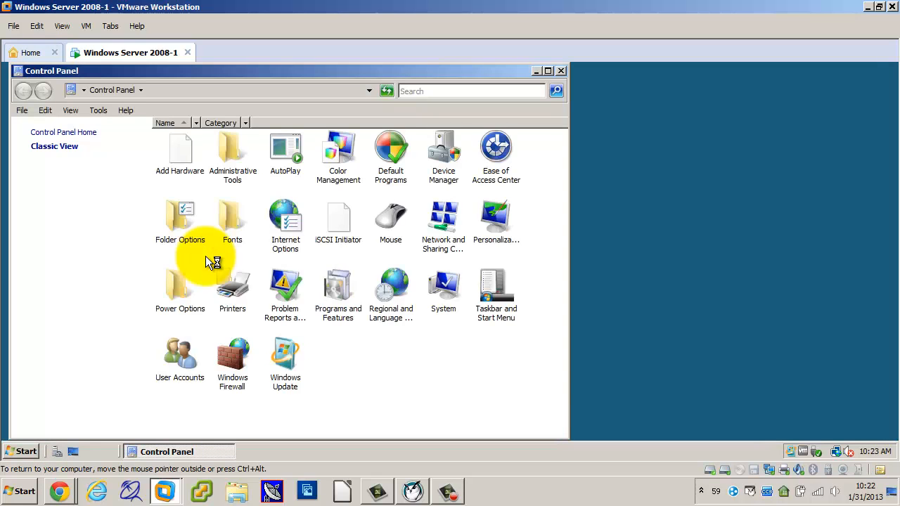
click(560, 71)
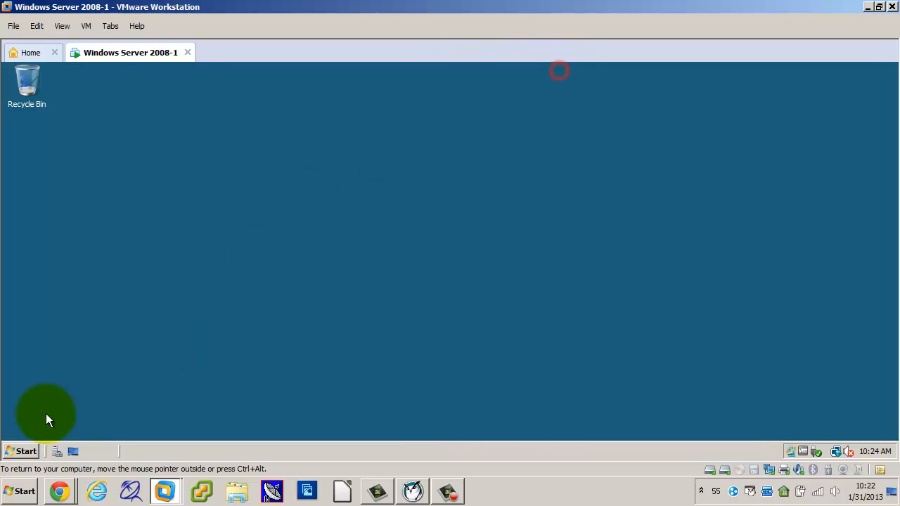
Find and open Computer Management in the virtual machine and show Disk Management.
click(18, 452)
text(com)
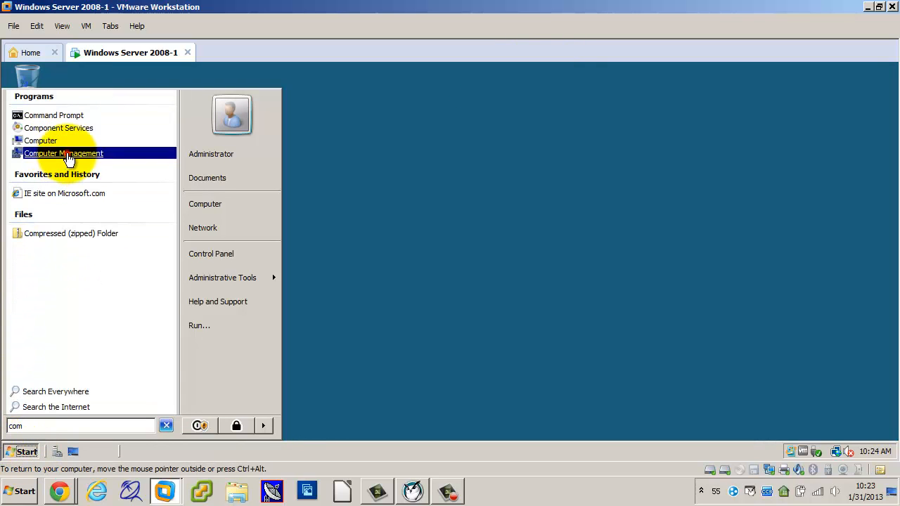
click(68, 156)
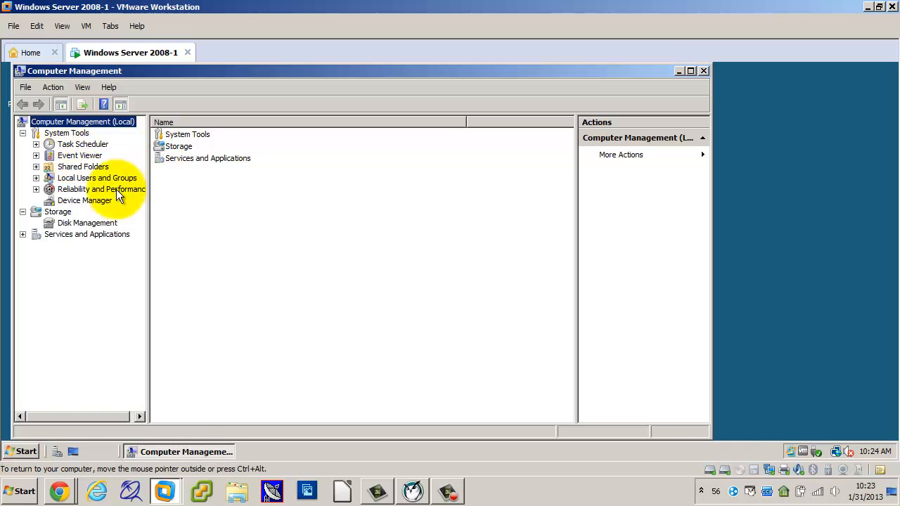
click(87, 226)
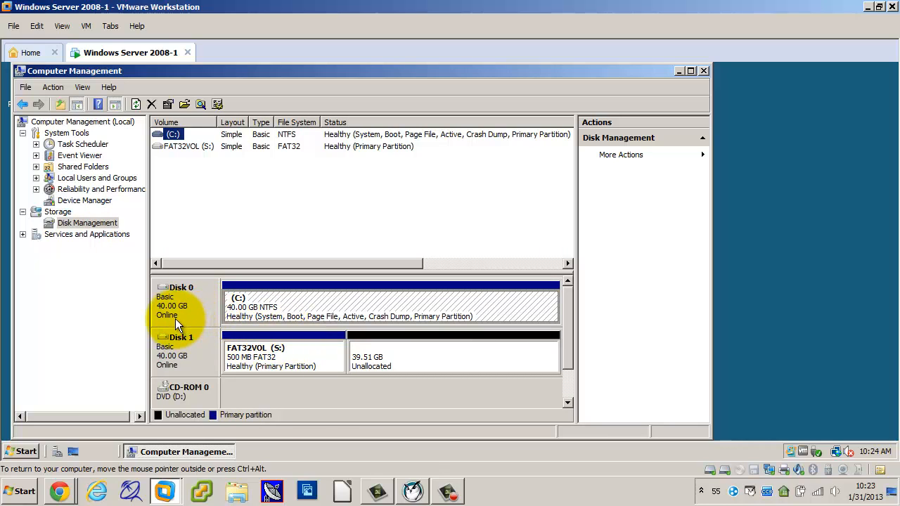
Add a new 40 GB SCSI virtual hard disk split into multiple files, stored as Windows Server 2008-1-1.vmdk, to the running virtual machine.
click(86, 26)
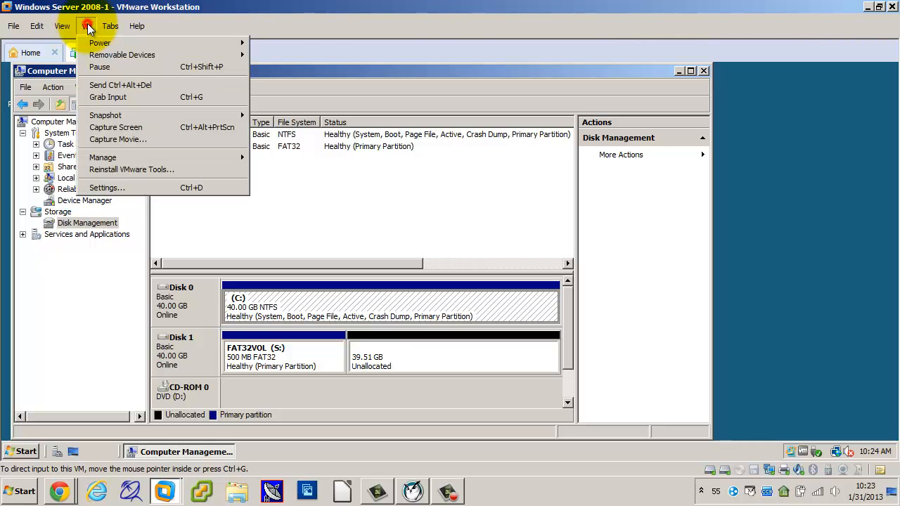
click(106, 188)
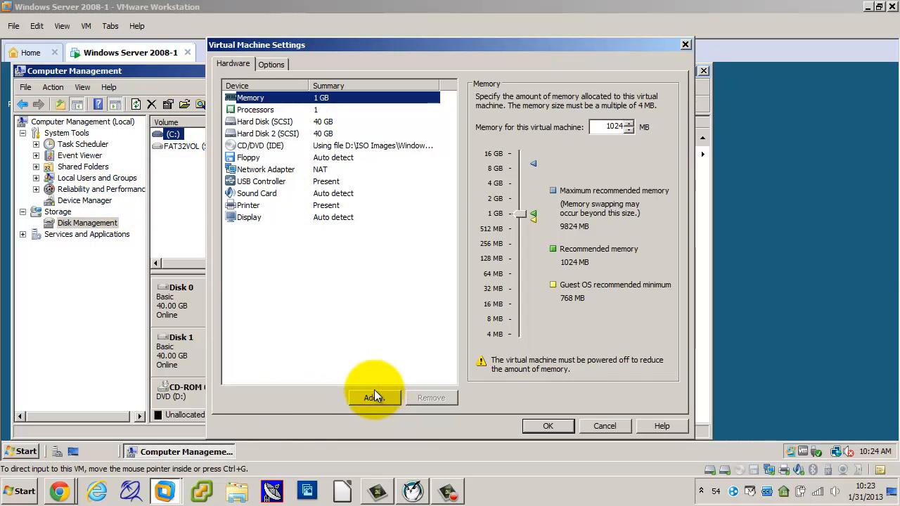
click(375, 397)
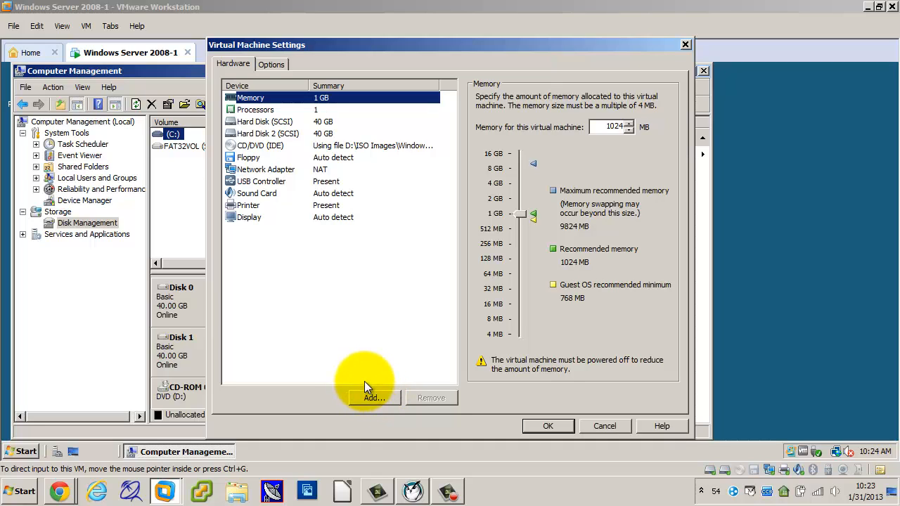
click(374, 391)
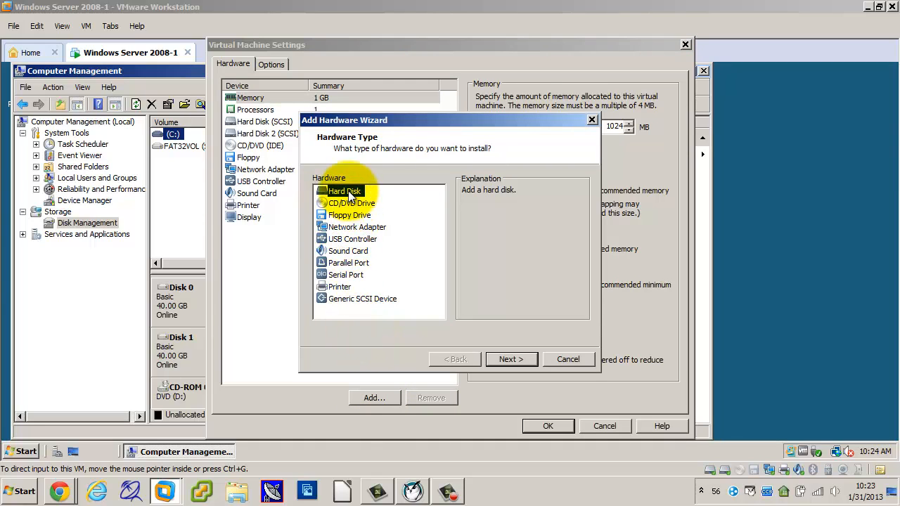
click(520, 359)
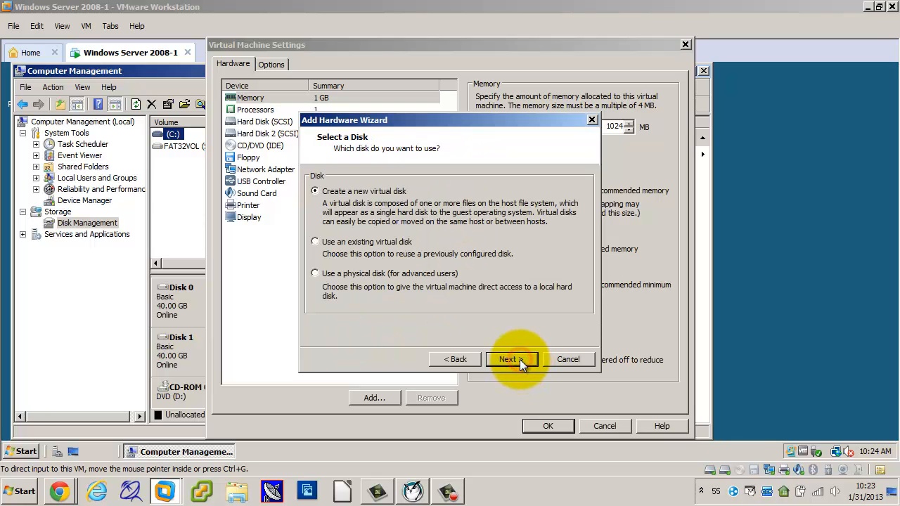
click(511, 359)
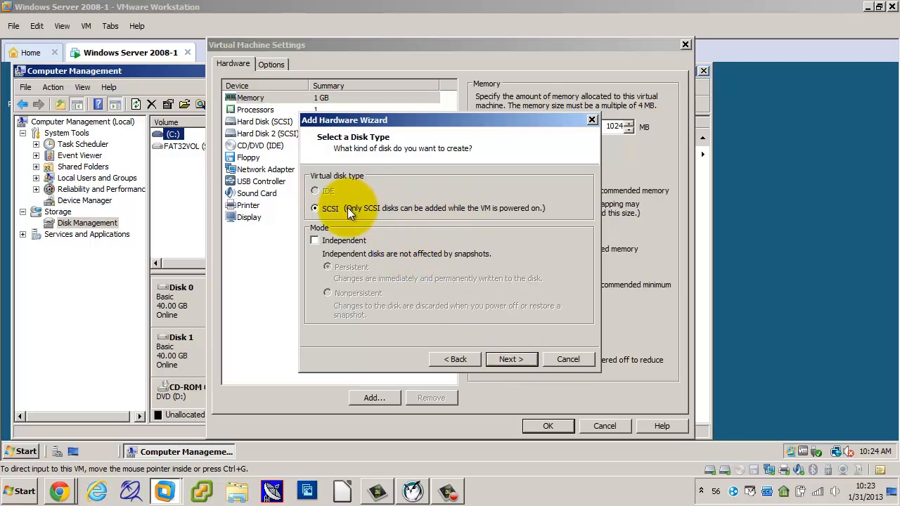
click(512, 360)
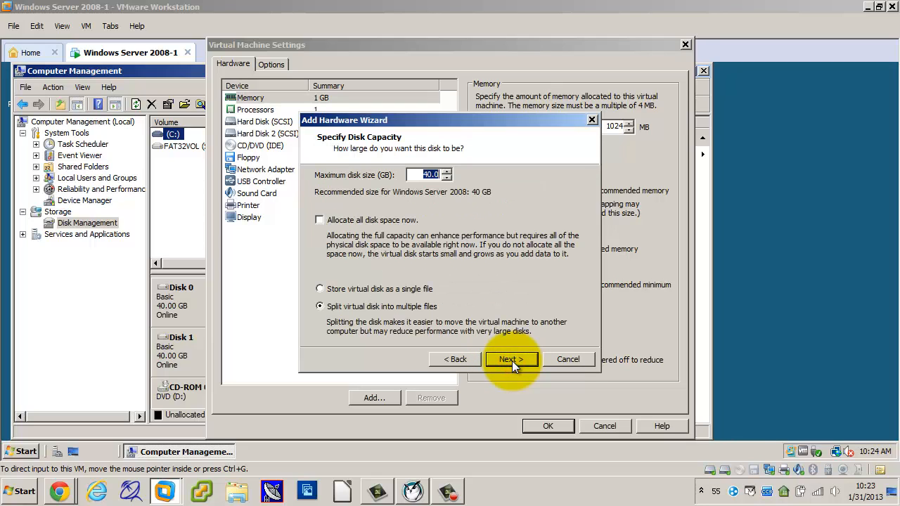
click(512, 360)
click(512, 361)
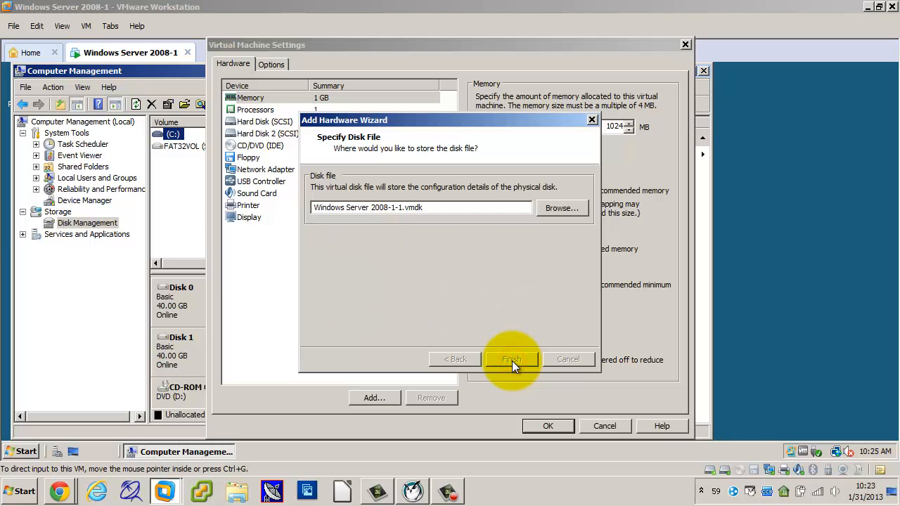
click(536, 426)
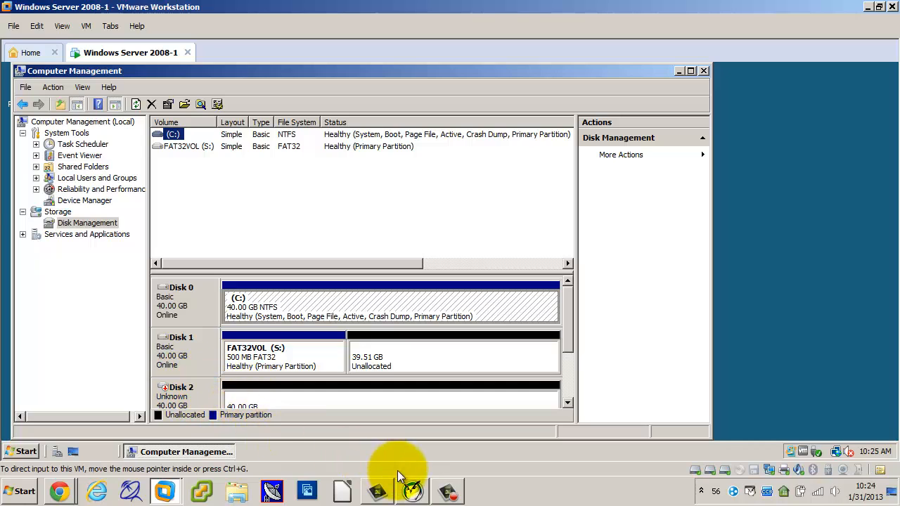
click(412, 490)
click(413, 491)
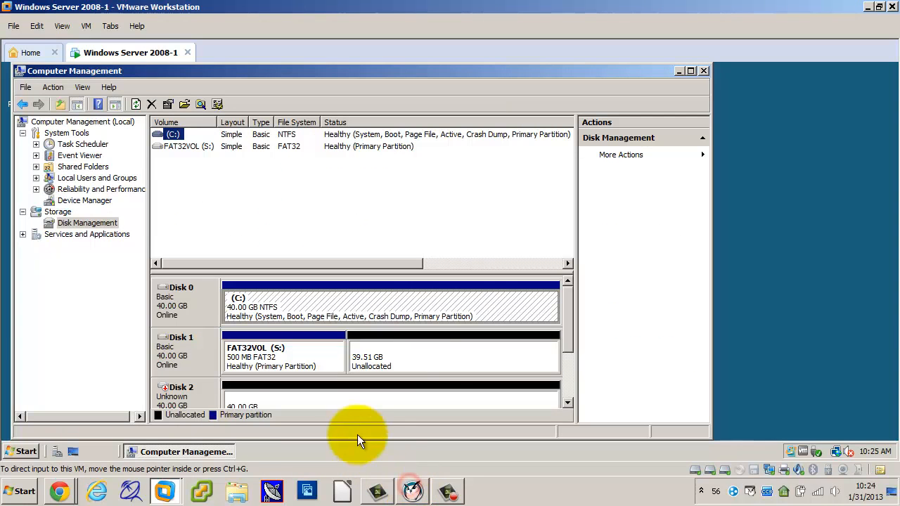
Bring the newly added 40 GB Disk 2 online in Disk Management.
drag(569, 332, 570, 377)
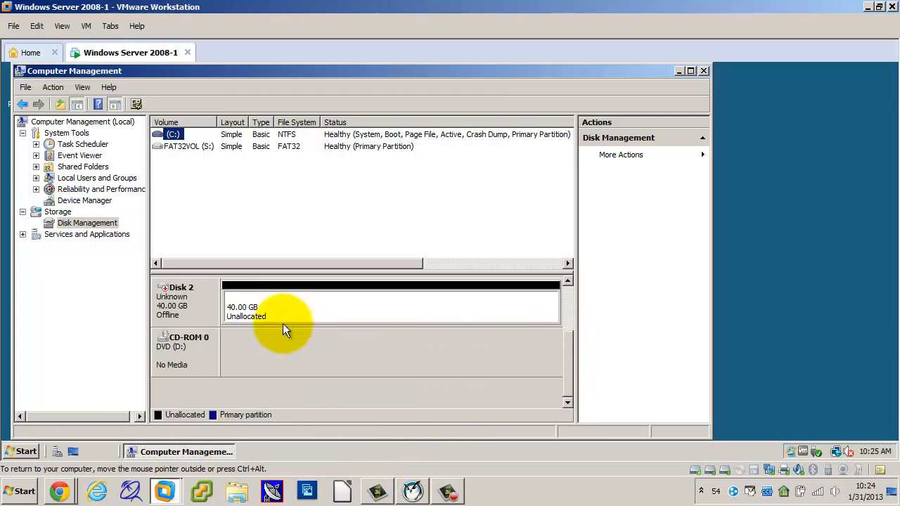
click(567, 280)
click(568, 280)
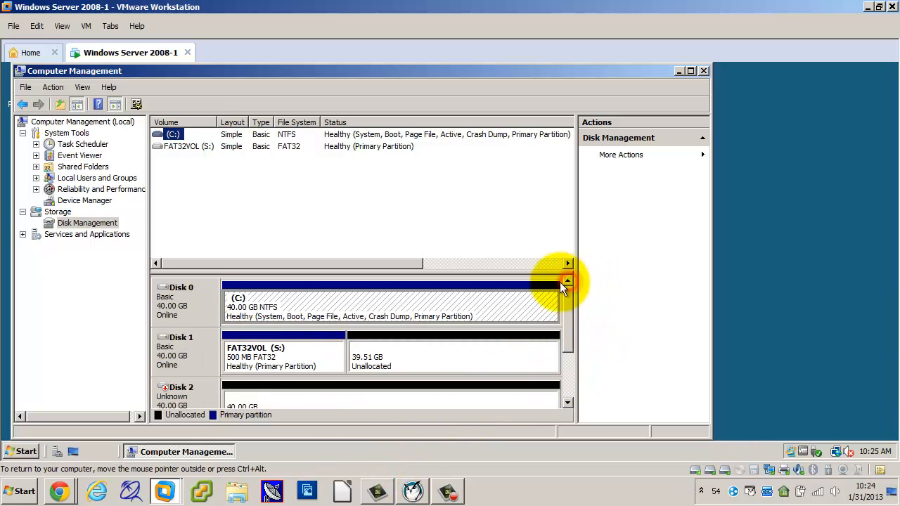
click(568, 403)
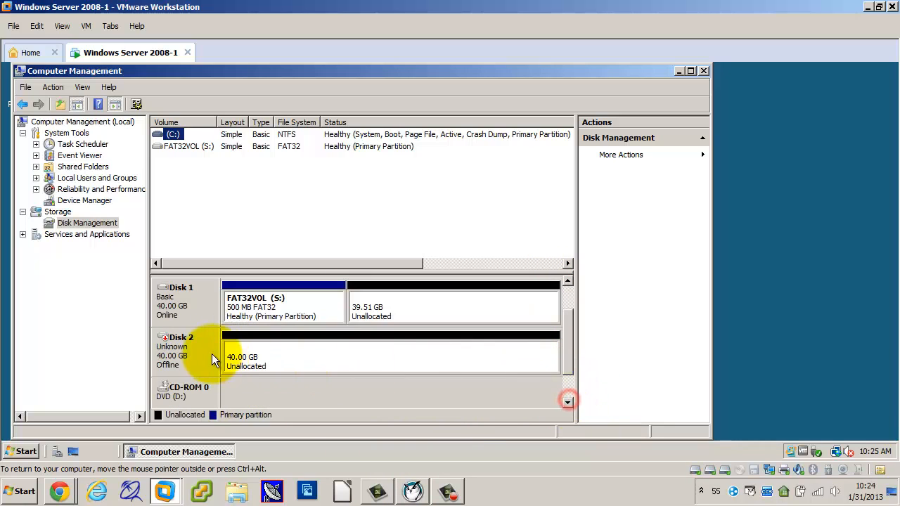
right_click(185, 359)
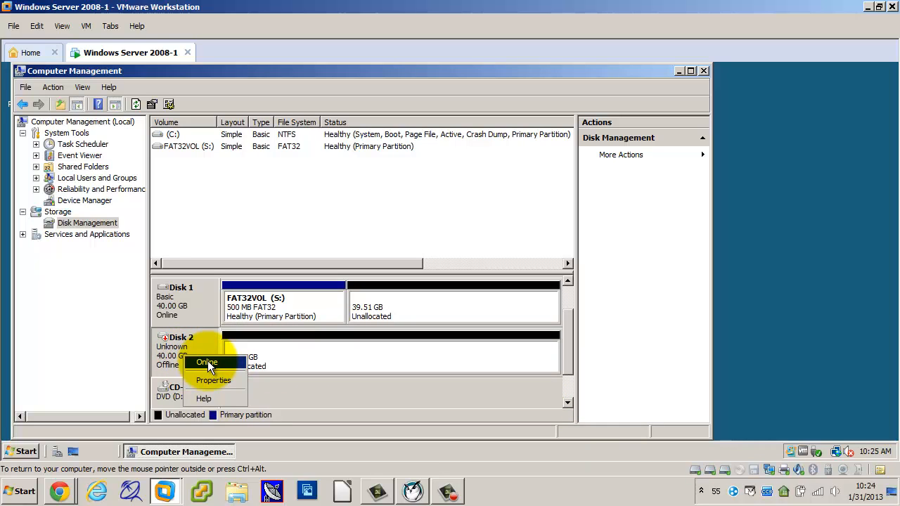
click(87, 26)
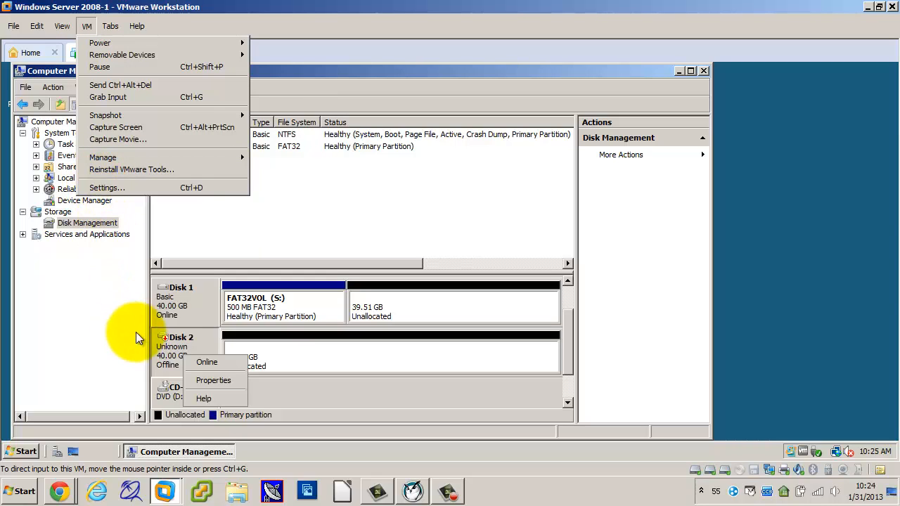
click(168, 352)
click(167, 351)
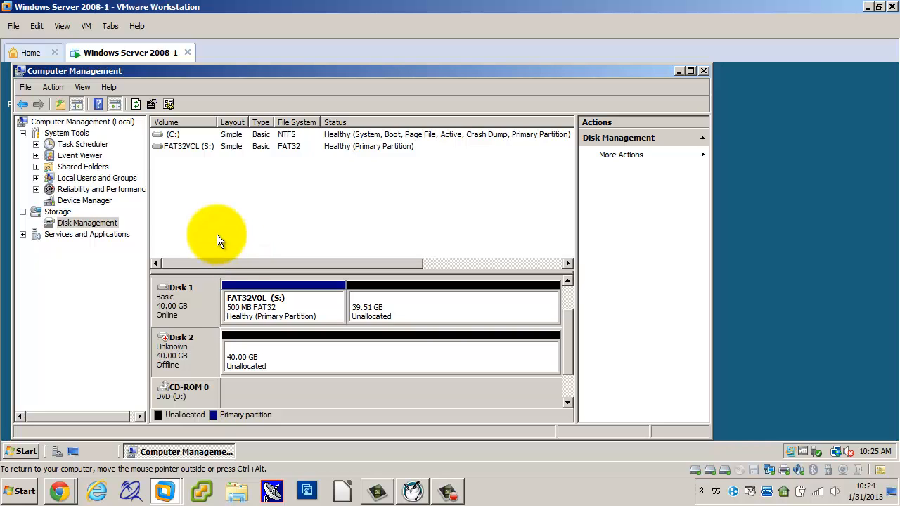
right_click(181, 352)
click(204, 357)
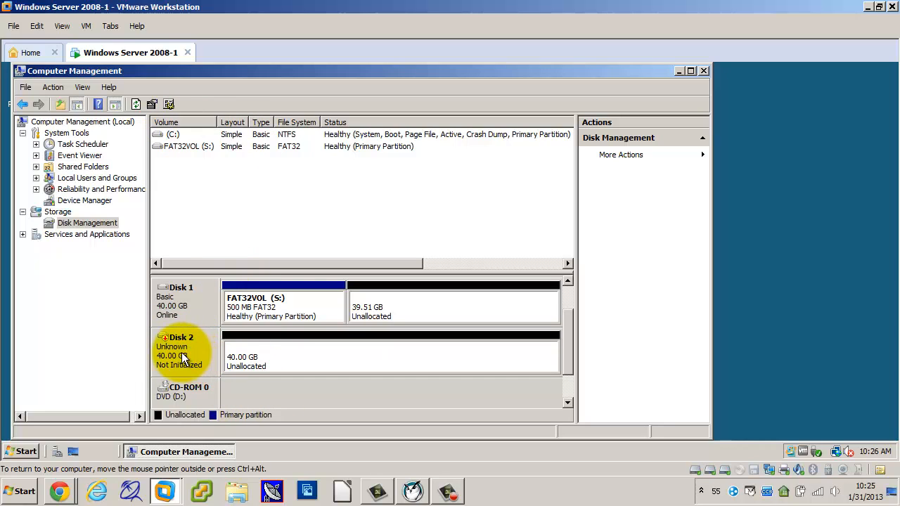
Initialize Disk 2 with the MBR (Master Boot Record) partition style.
right_click(178, 352)
click(197, 357)
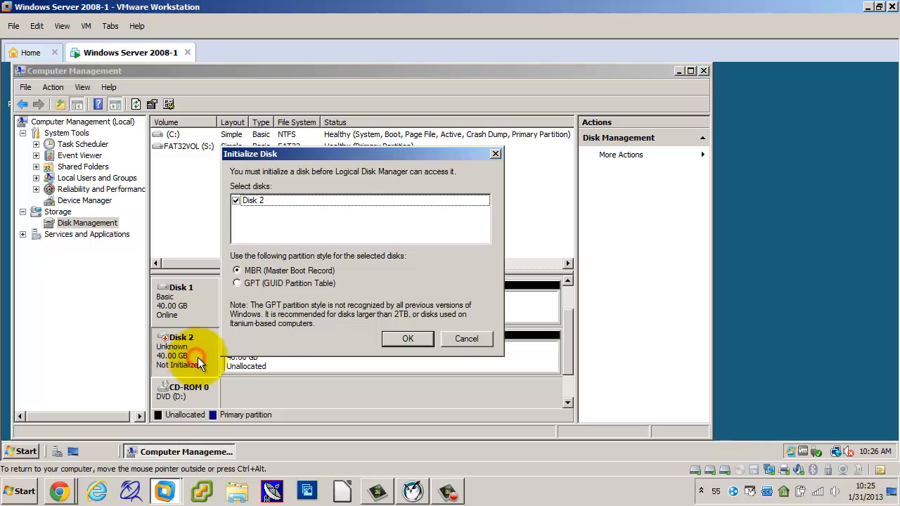
click(409, 339)
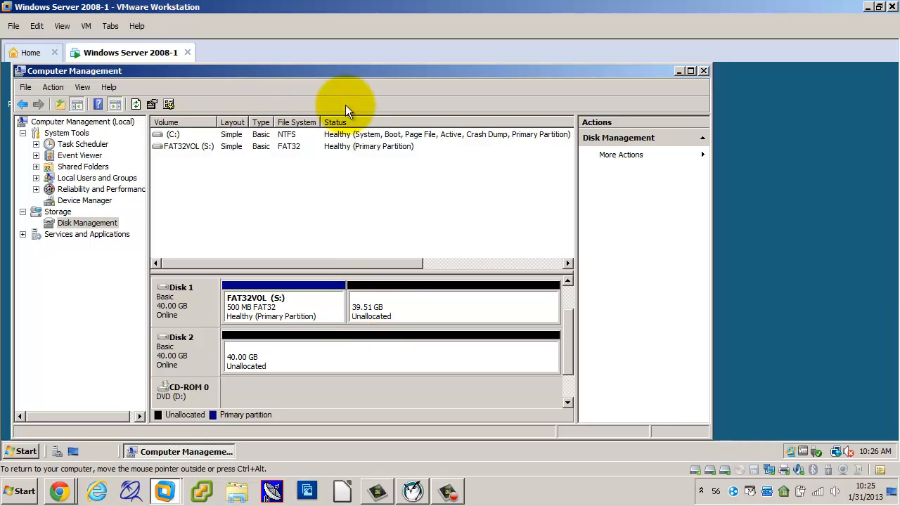
Shut down the Windows Server 2008-1 guest system and dismiss the new mail notification.
click(21, 454)
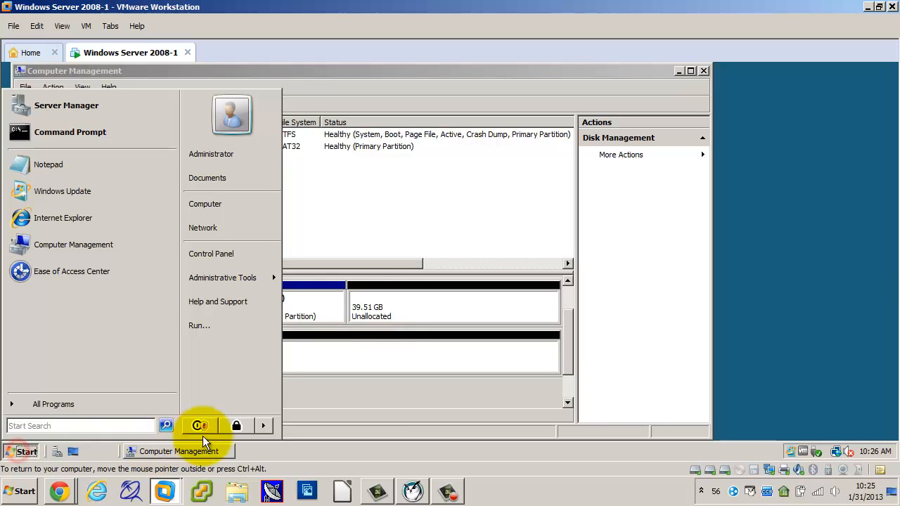
click(268, 424)
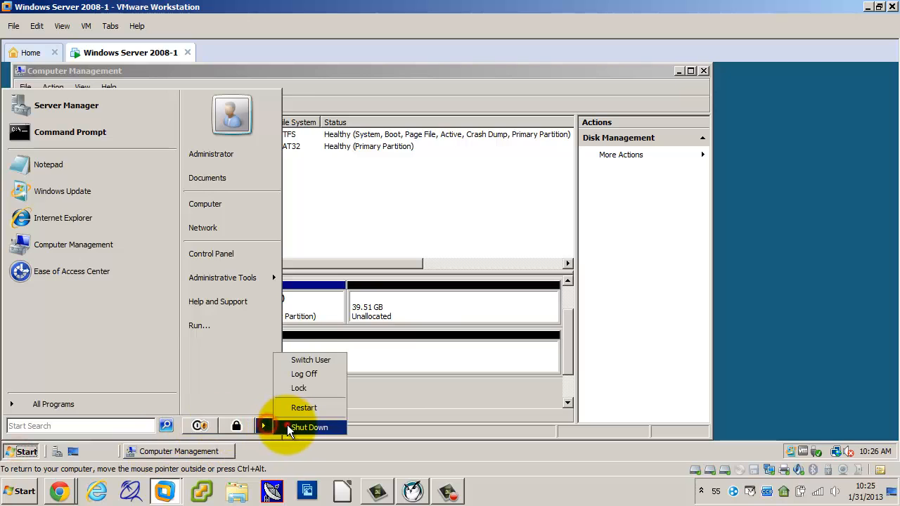
click(287, 425)
click(425, 305)
click(431, 354)
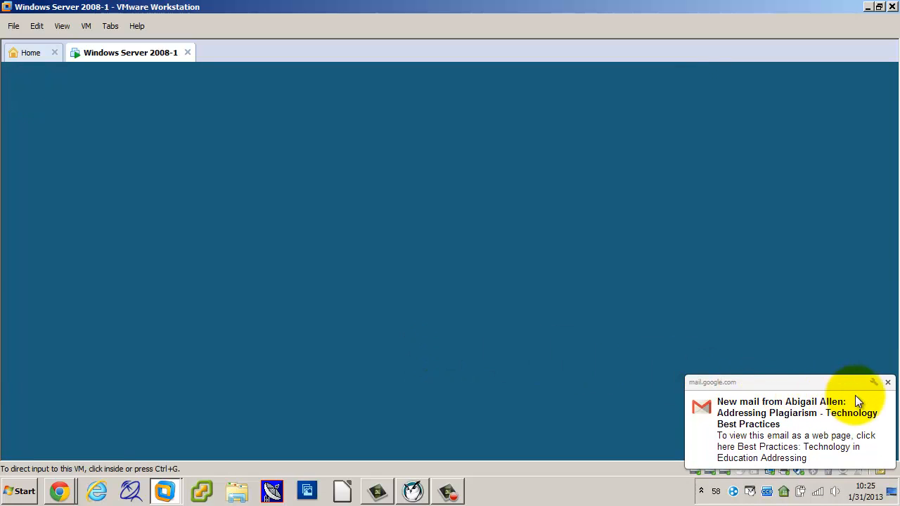
click(889, 382)
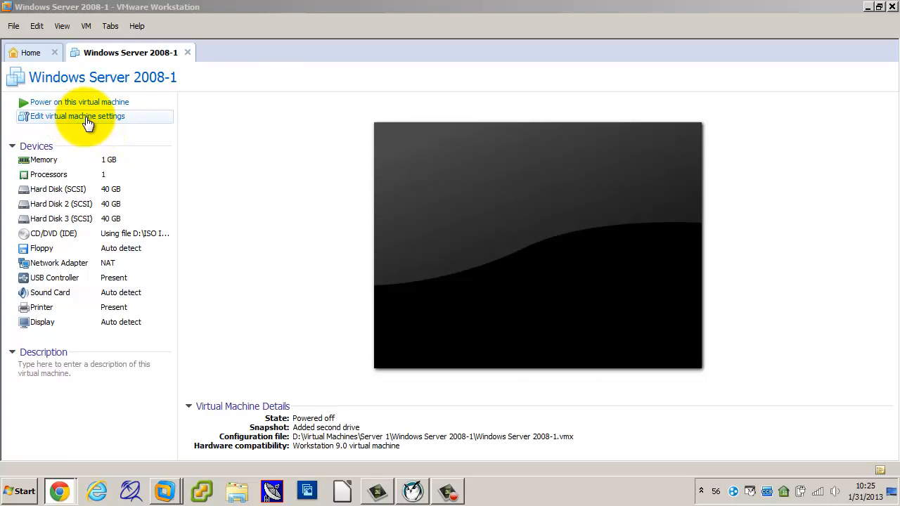
Add a new 40 GB SCSI virtual hard disk split into multiple files, stored as Windows Server 2008-1-2.vmdk, to the powered-off virtual machine.
click(86, 26)
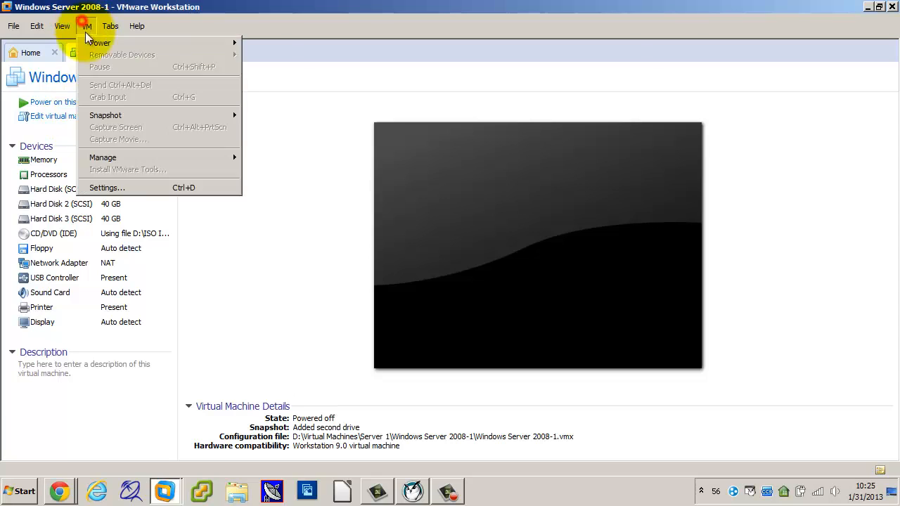
click(106, 188)
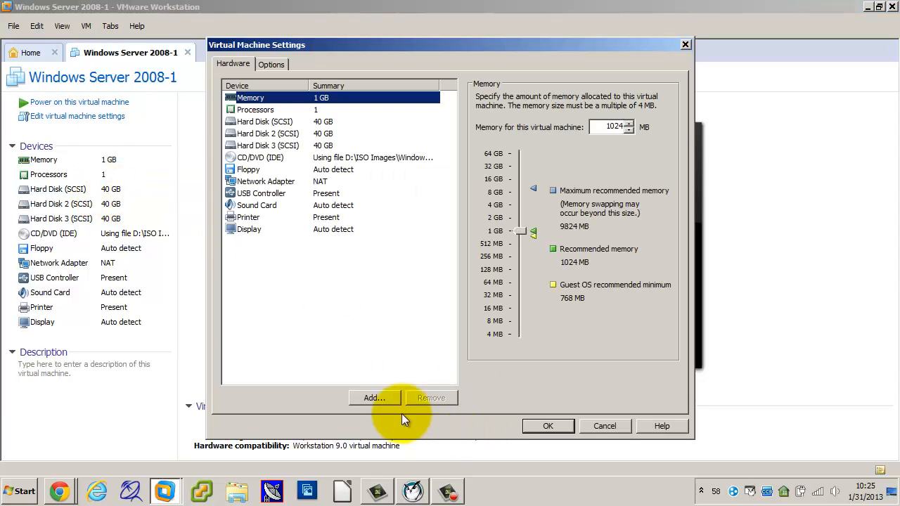
click(377, 395)
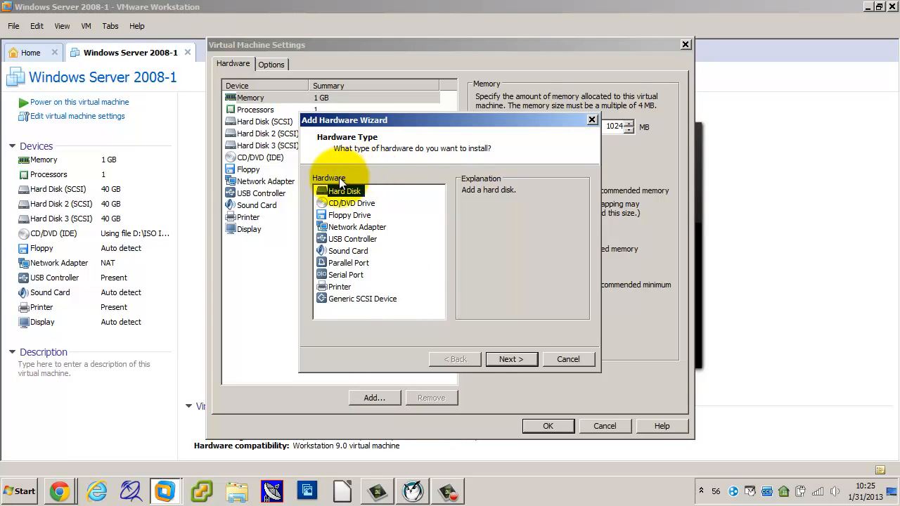
click(510, 353)
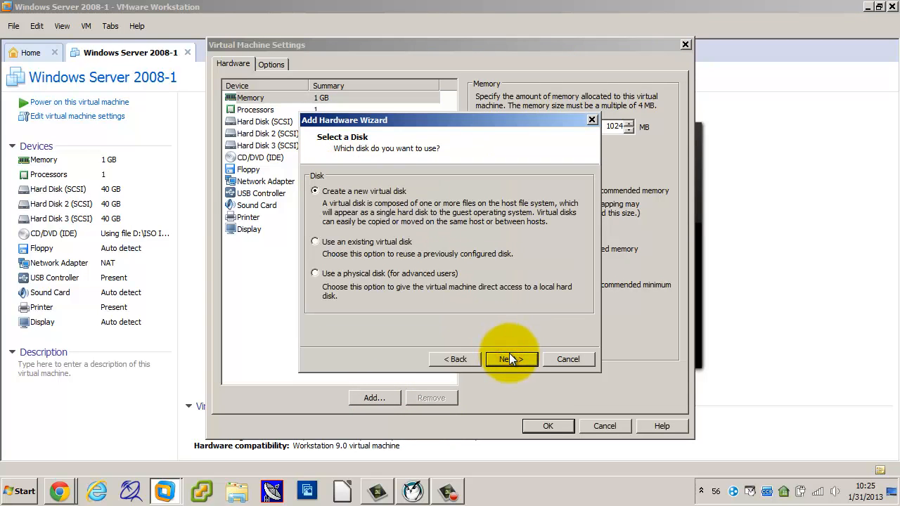
click(510, 358)
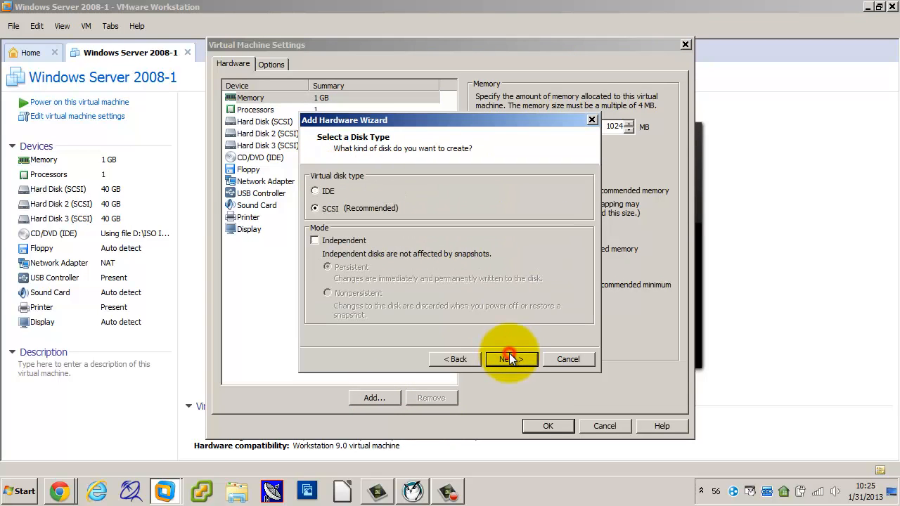
click(316, 209)
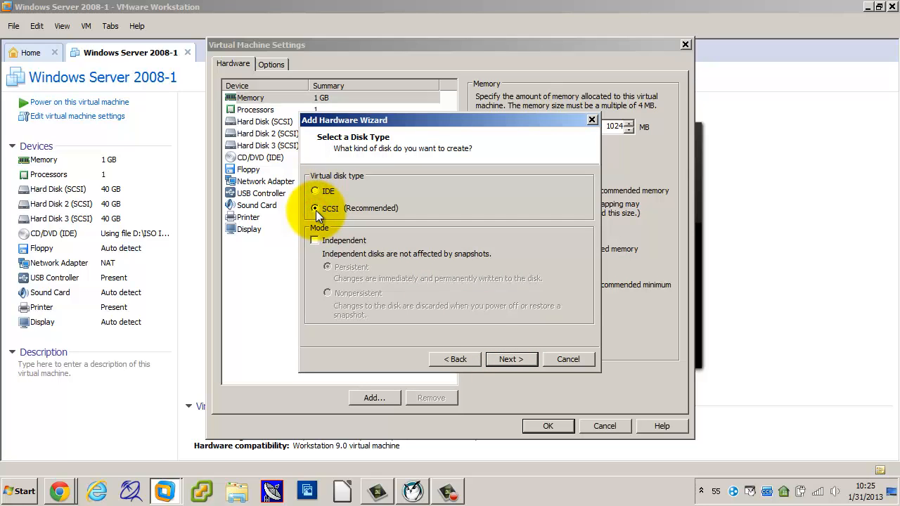
click(316, 191)
click(318, 209)
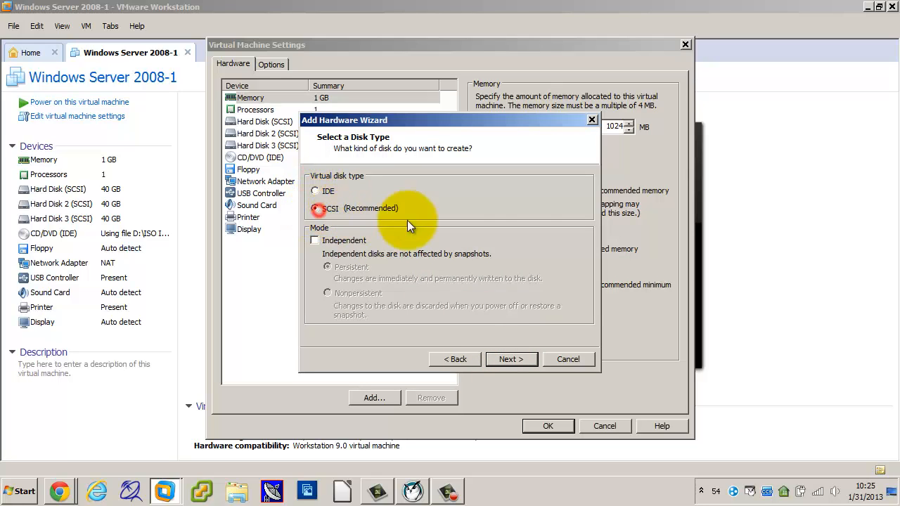
click(507, 358)
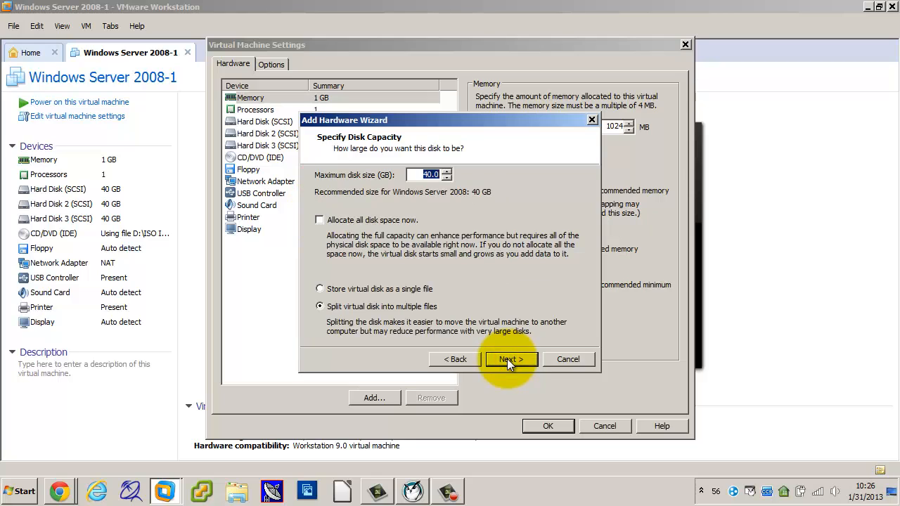
click(507, 359)
click(507, 358)
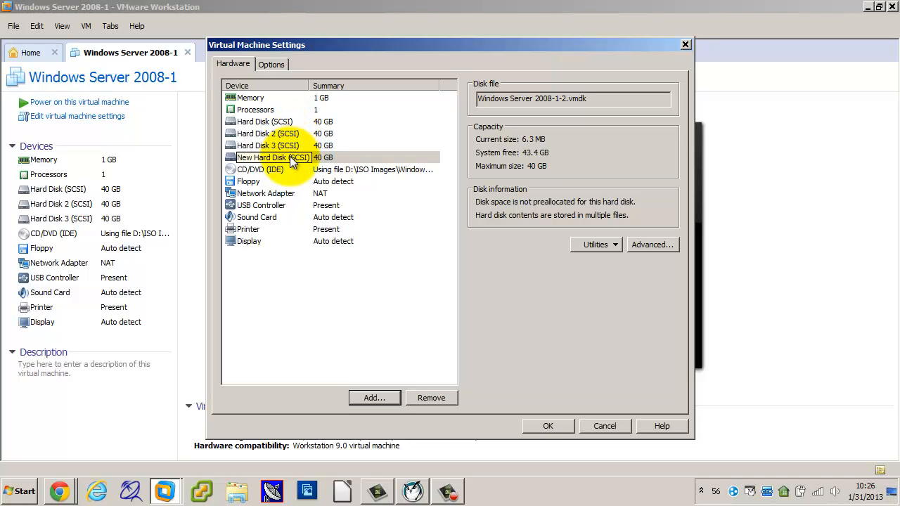
click(548, 426)
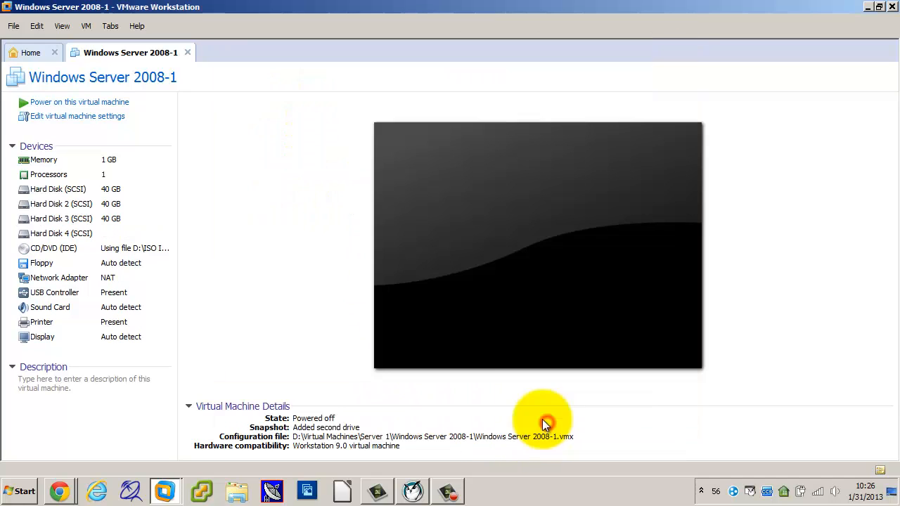
Power on the virtual machine and log on to the guest as Administrator with the account password.
click(73, 106)
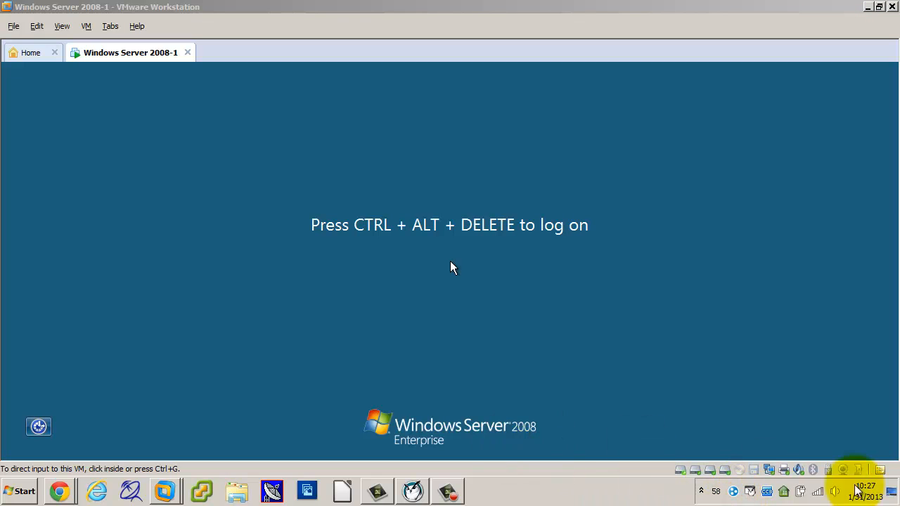
click(481, 287)
key(ctrl+alt+Insert)
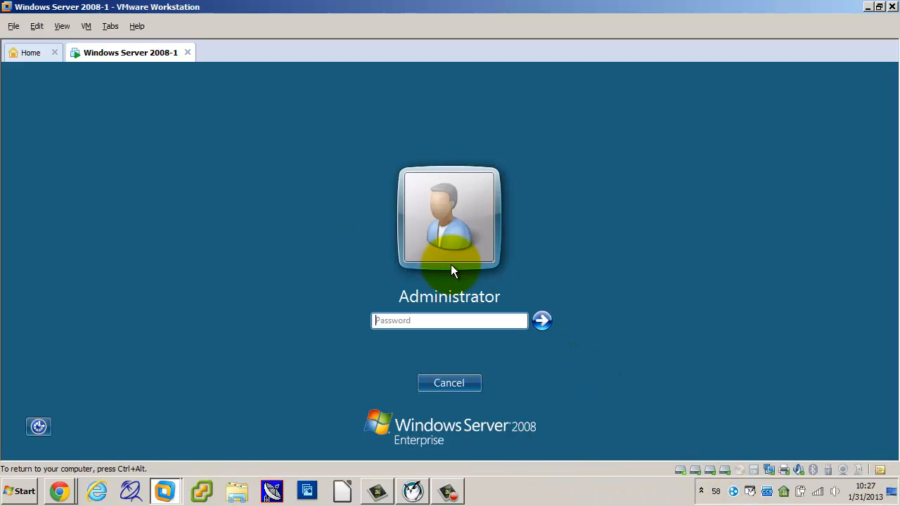
text(•••••••••••)
key(Return)
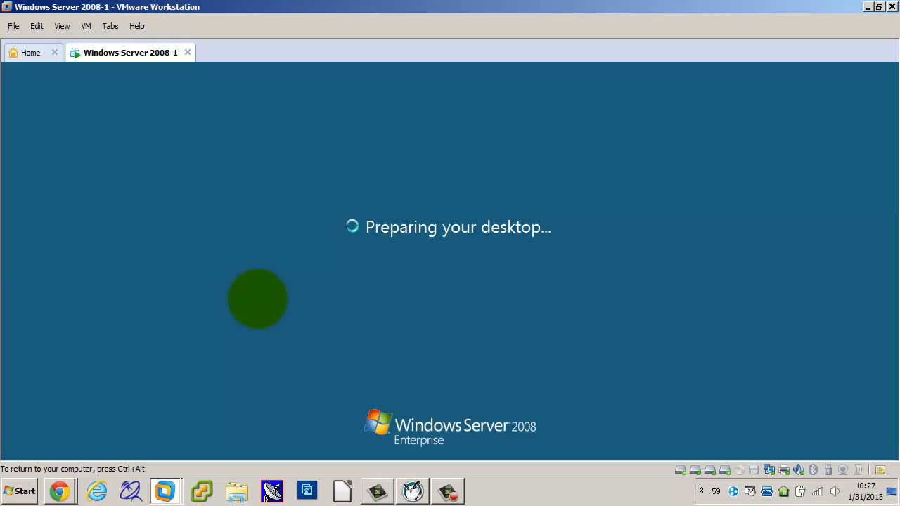
Open Disk Management in the guest's Computer Management console, closing the Initial Configuration Tasks and Server Manager windows.
click(21, 451)
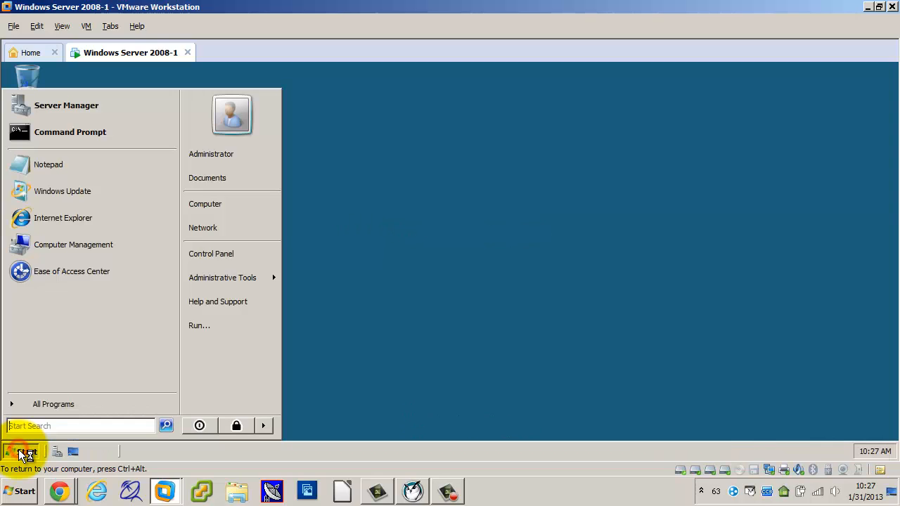
text(compu)
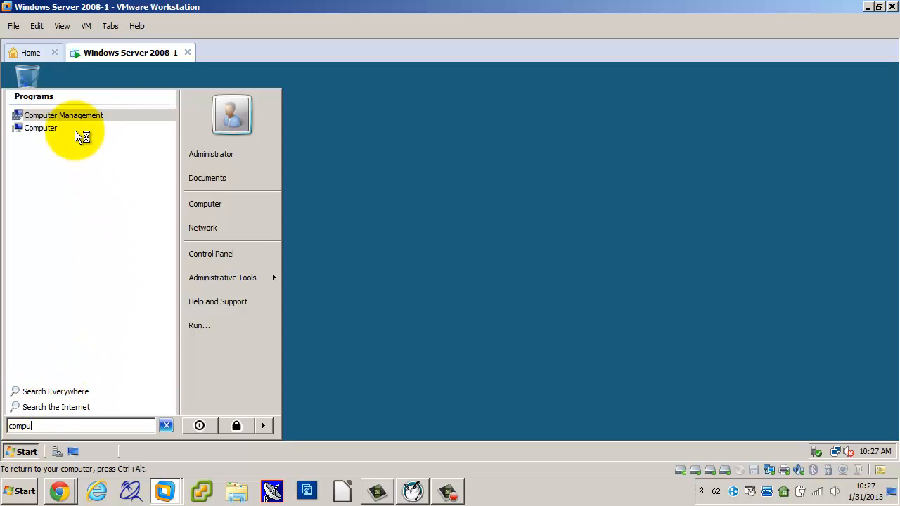
click(70, 121)
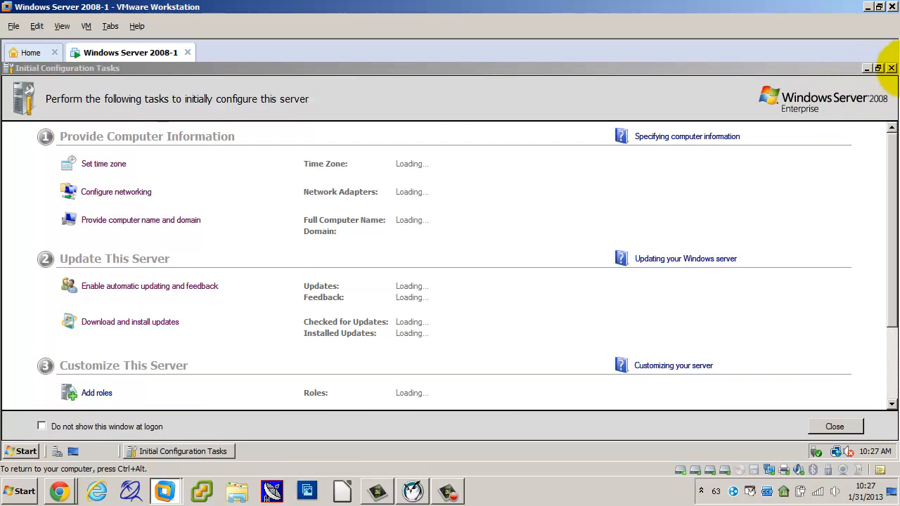
click(891, 68)
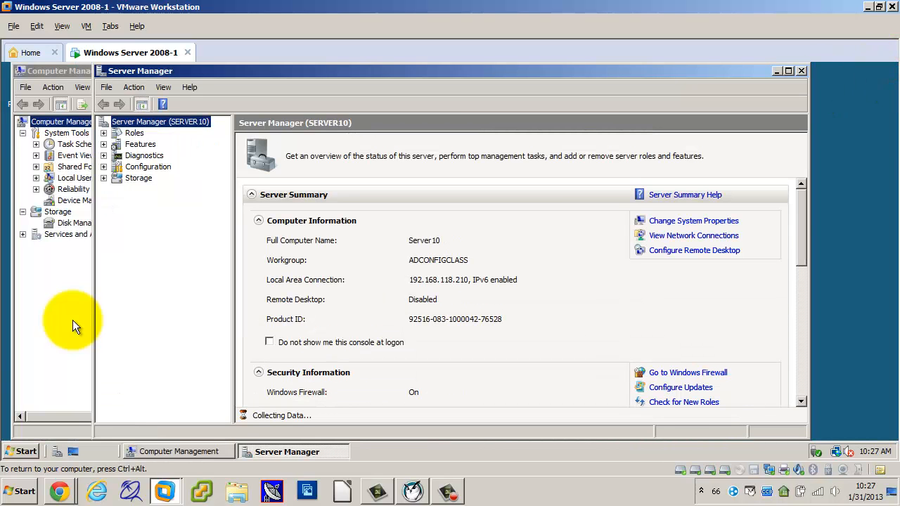
click(802, 71)
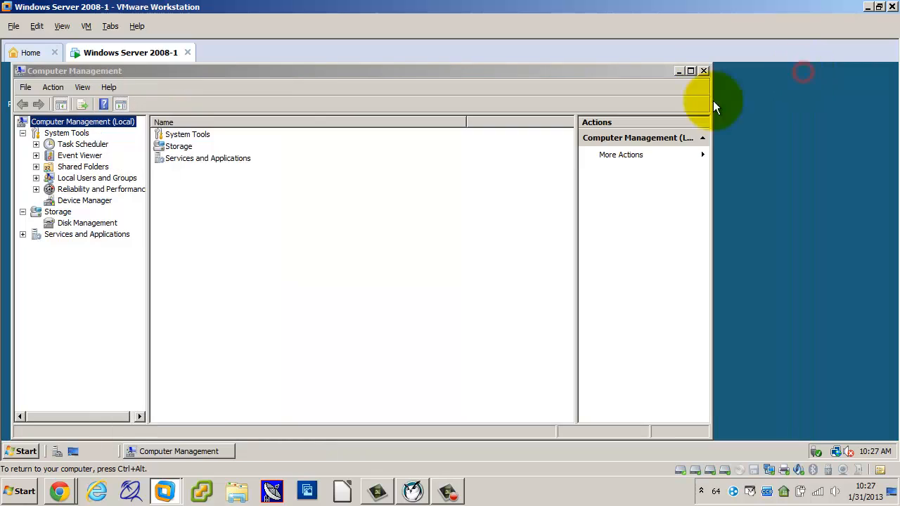
click(88, 222)
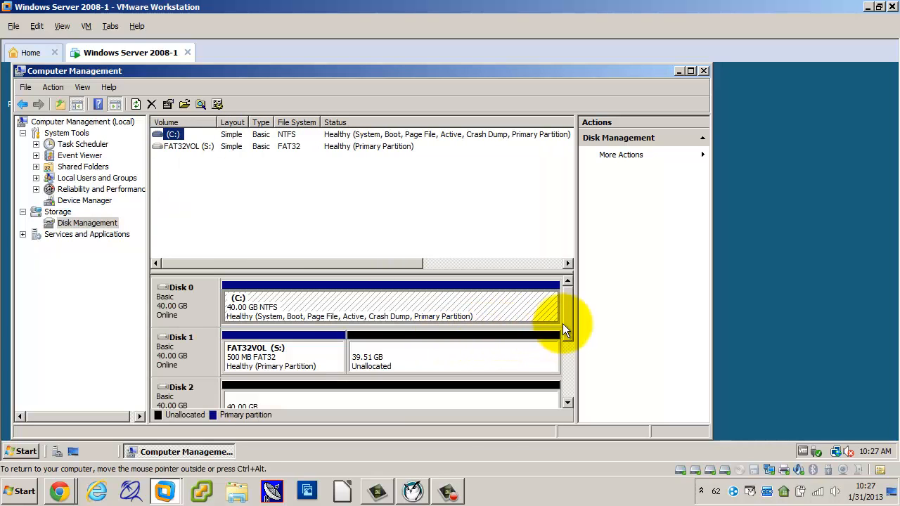
Bring the new 40 GB Disk 3 online and initialize it with the MBR (Master Boot Record) partition style.
drag(563, 324, 572, 348)
right_click(180, 341)
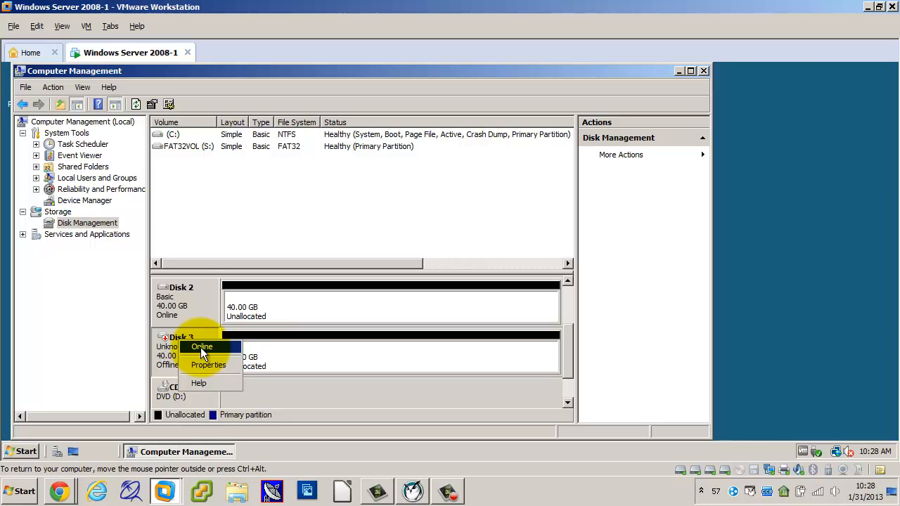
click(201, 347)
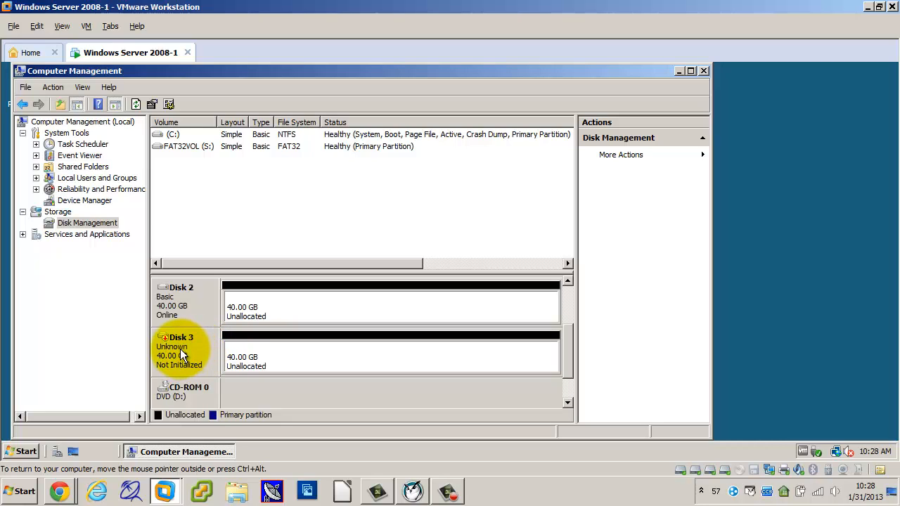
right_click(181, 354)
click(206, 356)
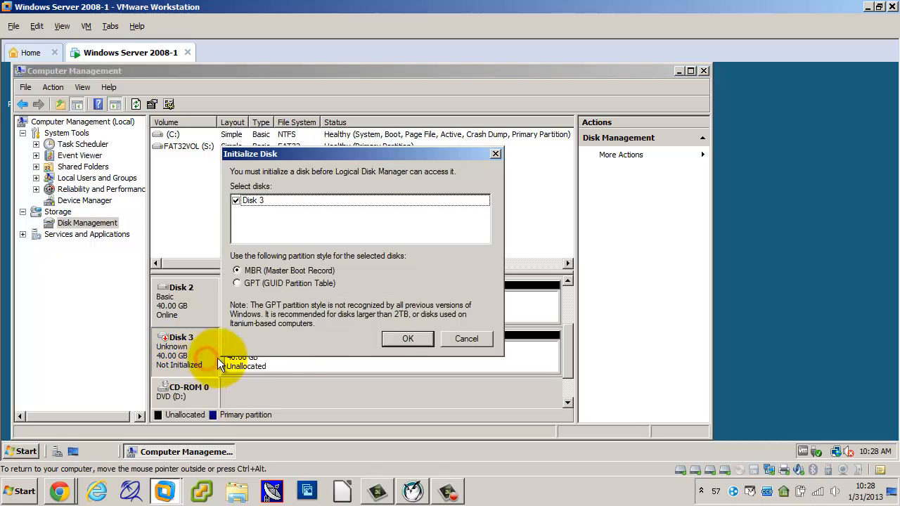
click(395, 339)
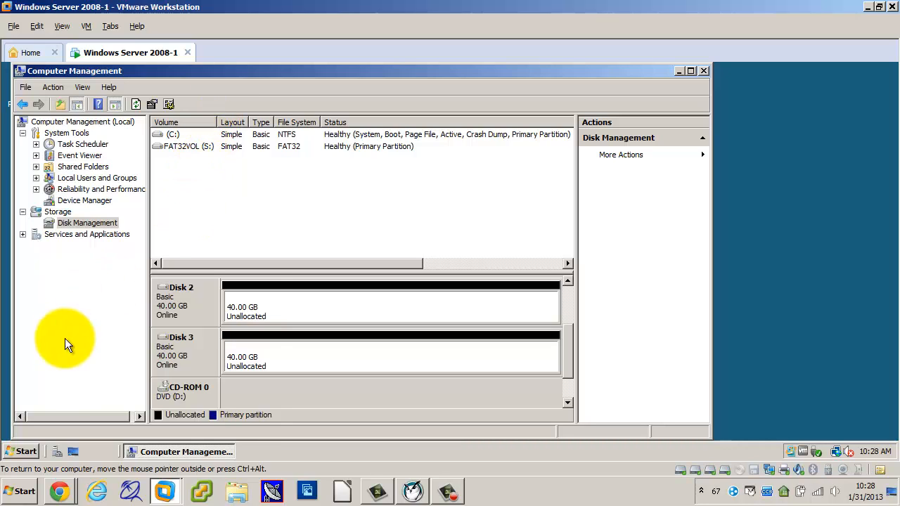
Shut down the guest system as Other (Planned) with the comment "v".
click(32, 450)
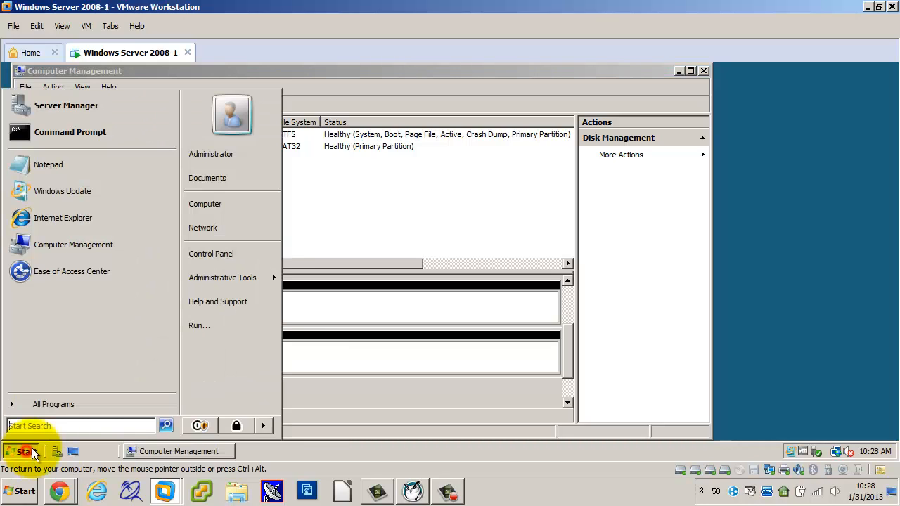
click(264, 425)
click(294, 428)
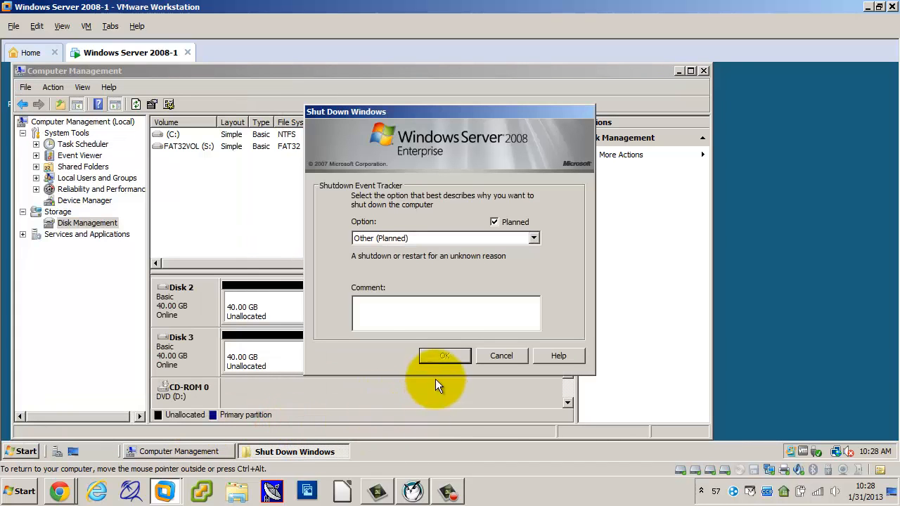
click(437, 317)
text(v)
click(442, 356)
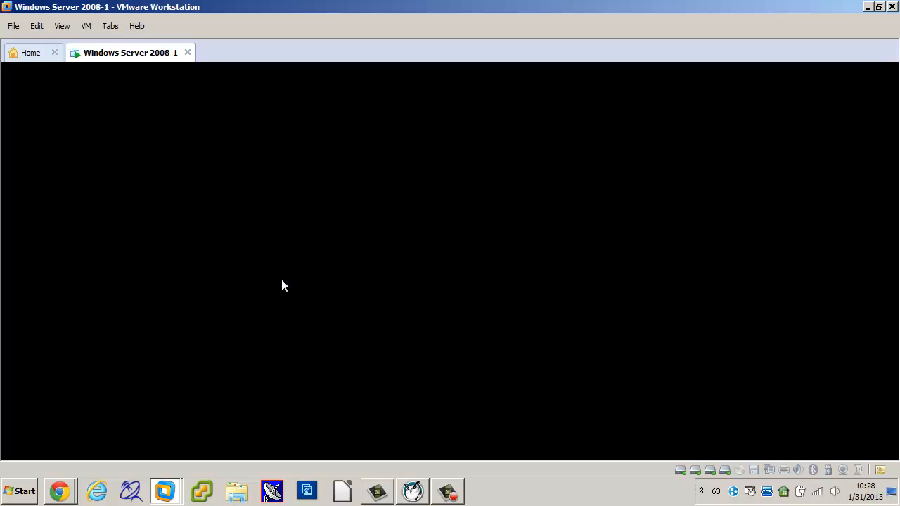
click(282, 285)
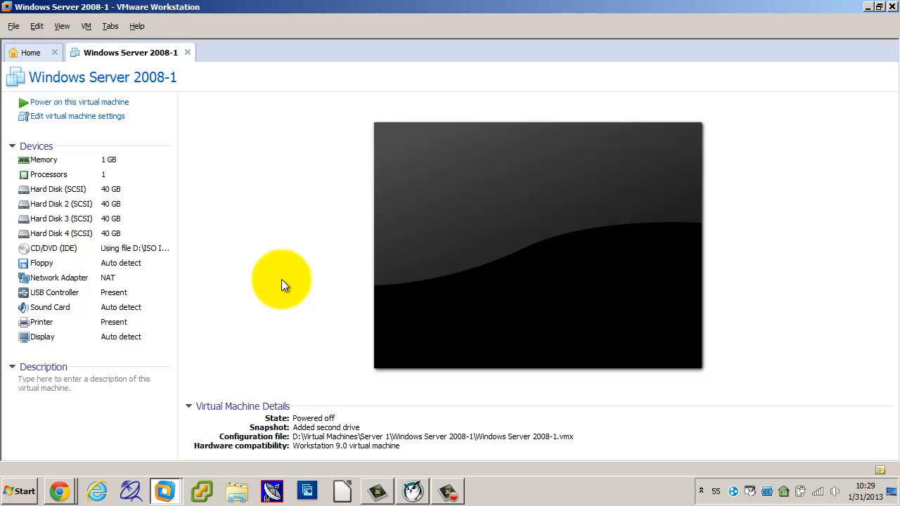
Add a new 40 GB IDE virtual hard disk stored as Windows Server 2008-1-3.vmdk, then power on the virtual machine.
click(60, 116)
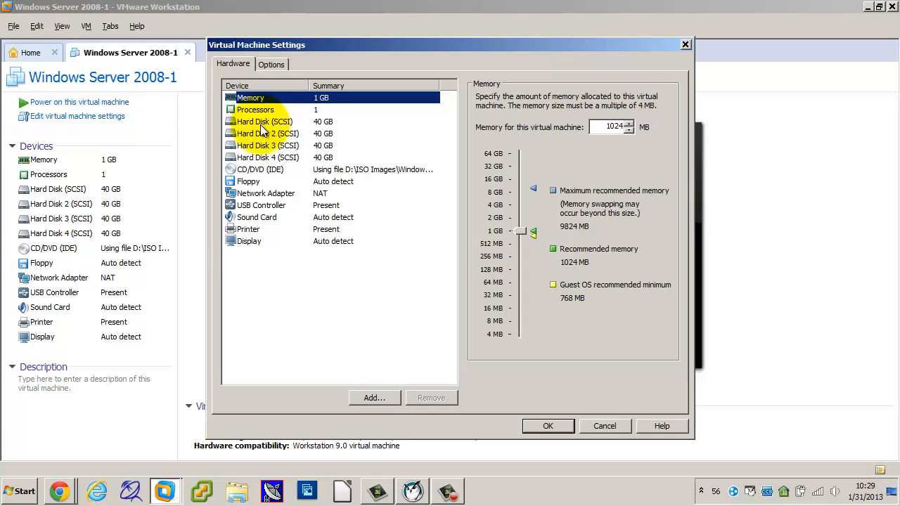
click(373, 398)
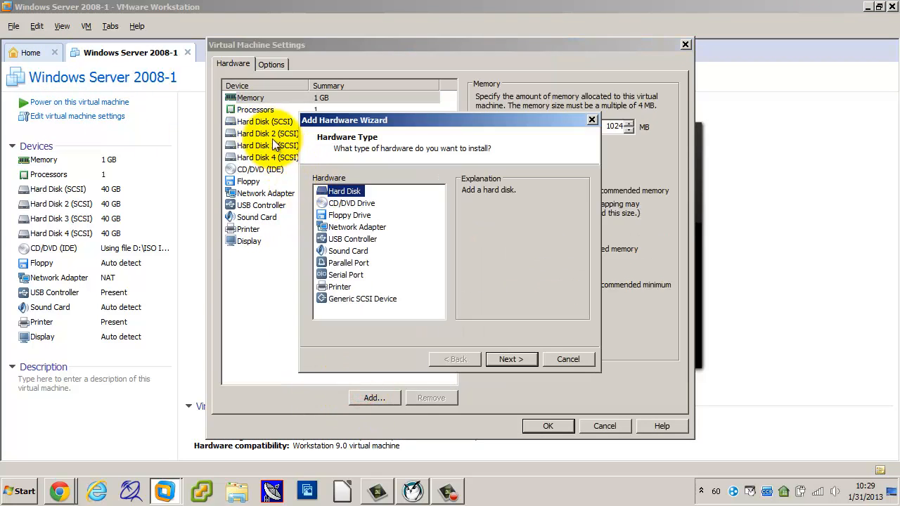
click(505, 359)
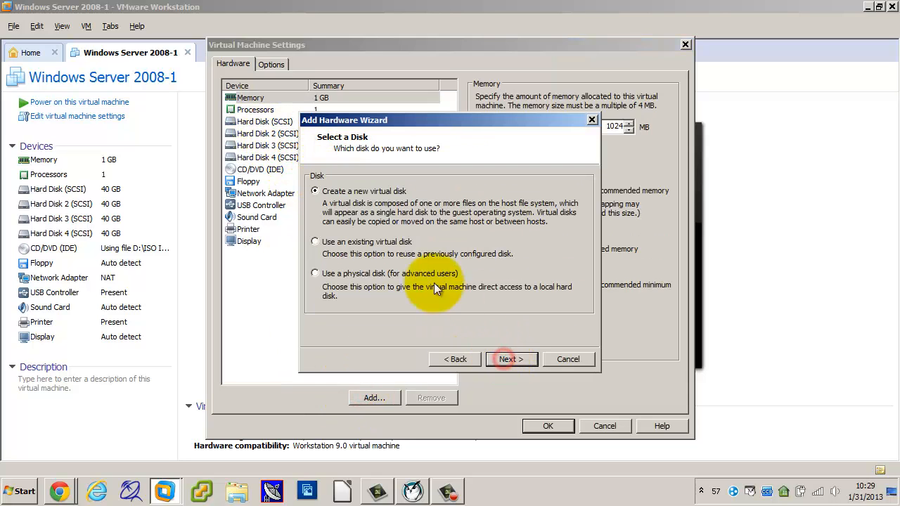
click(503, 360)
click(316, 190)
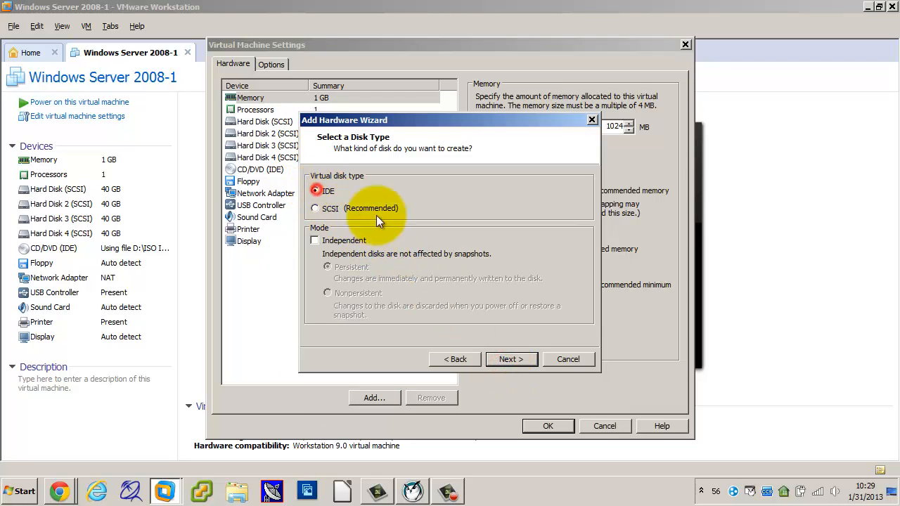
click(506, 359)
click(508, 360)
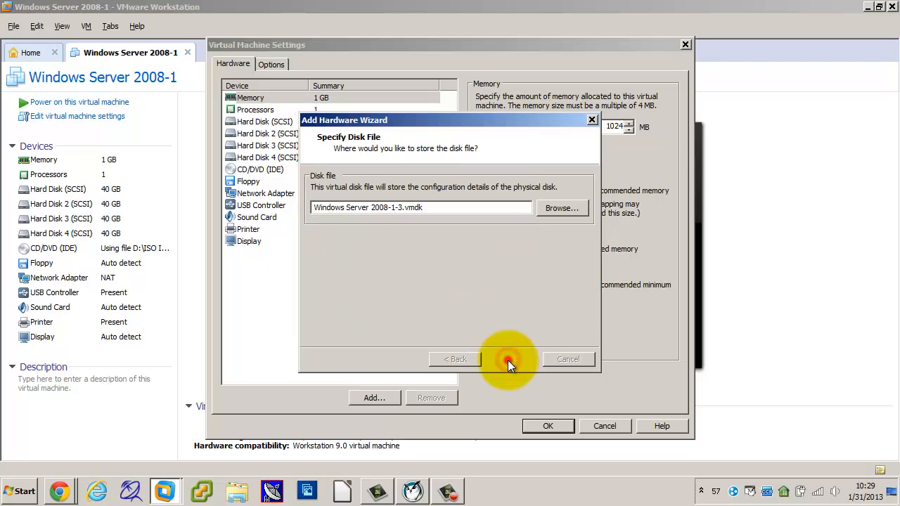
click(508, 360)
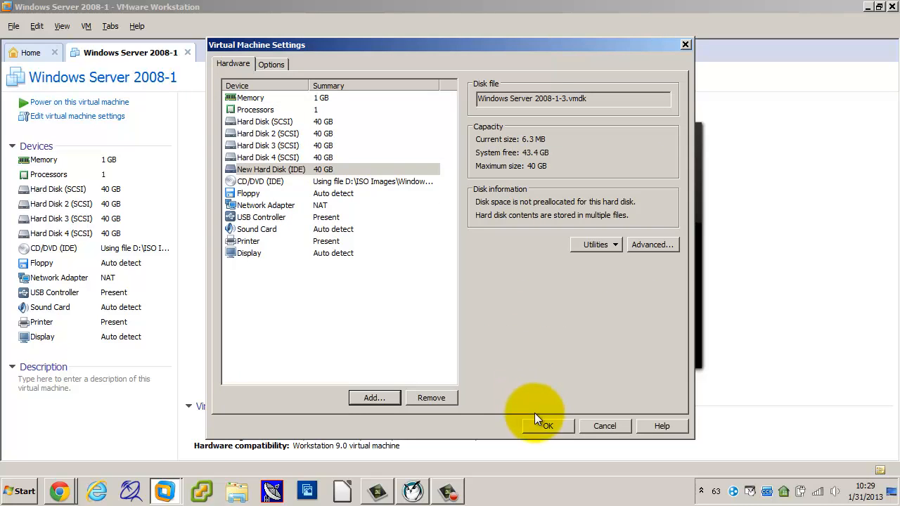
click(538, 424)
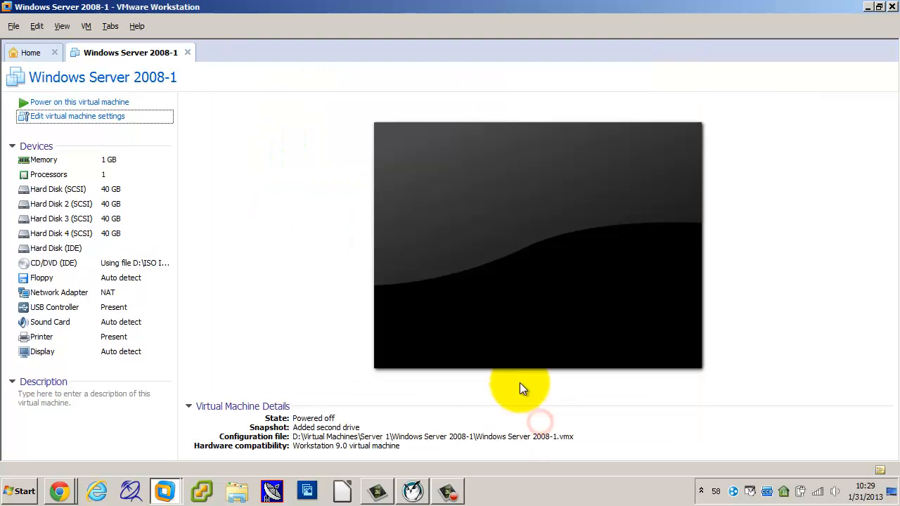
click(97, 107)
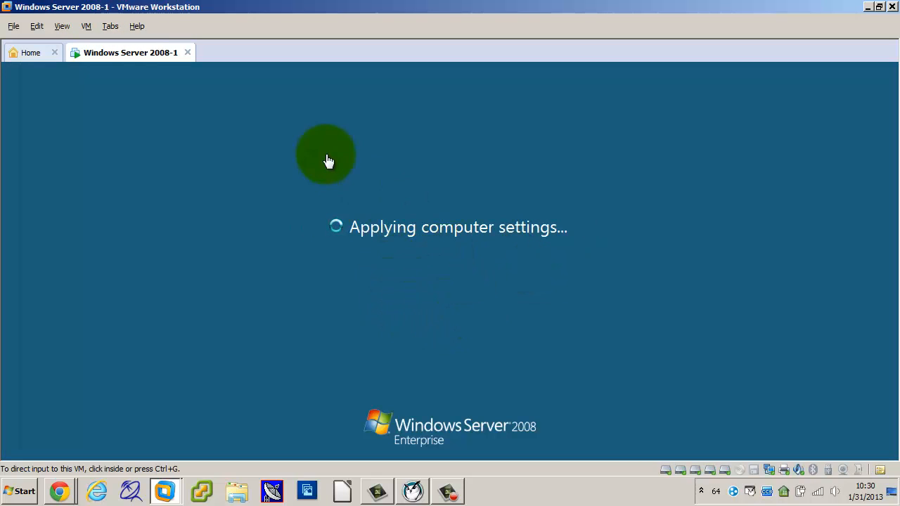
Log on to the guest Windows Server 2008 as Administrator by entering the account password.
click(86, 26)
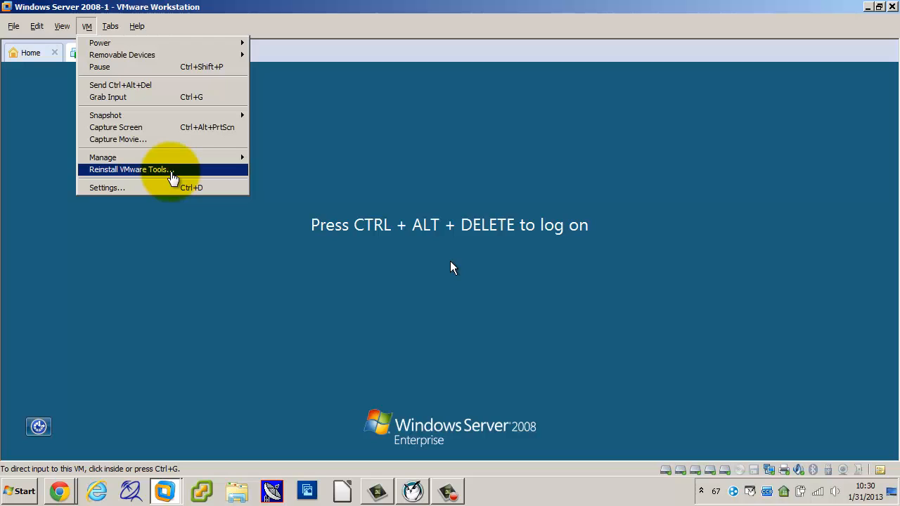
click(451, 211)
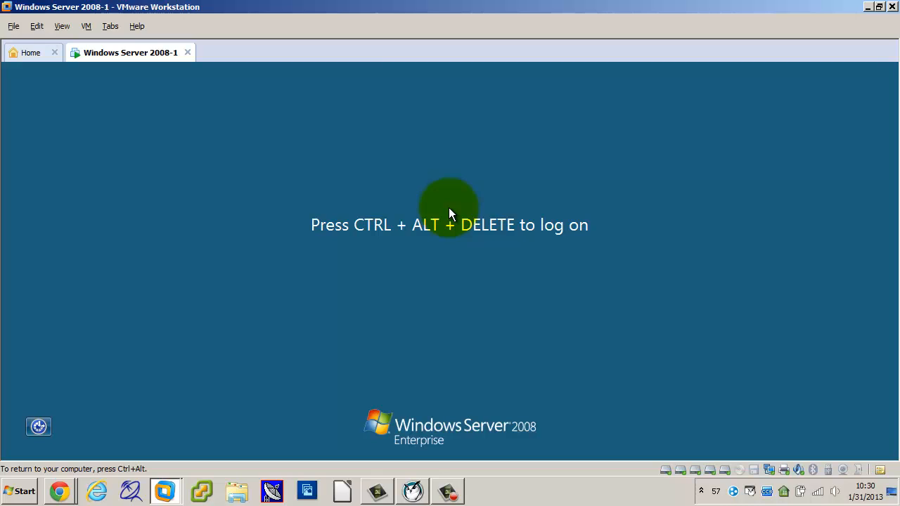
click(455, 227)
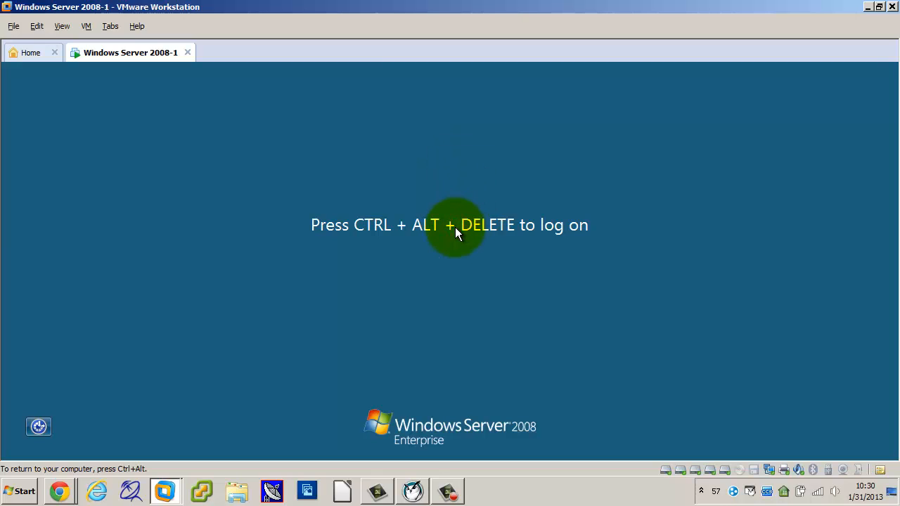
key(ctrl+alt+Insert)
text(••)
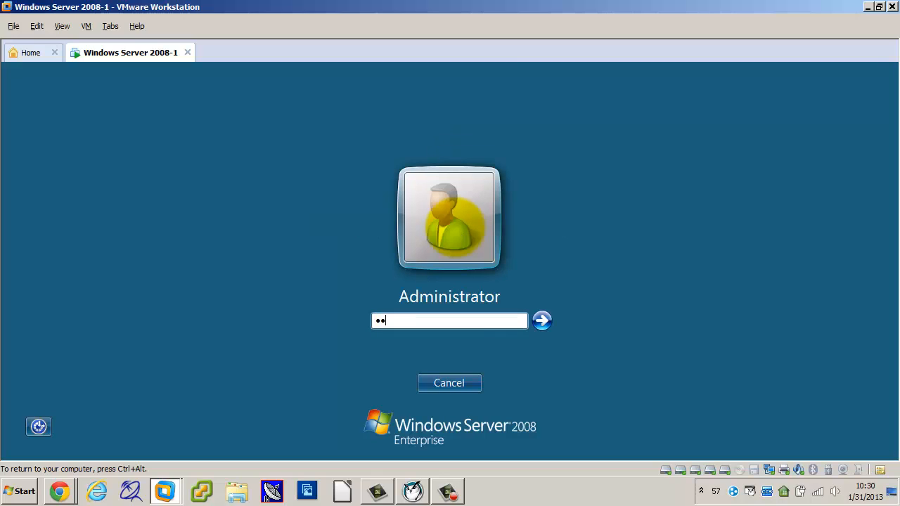
key(BackSpace)
key(BackSpace)
text(•)
key(BackSpace)
text(•)
key(BackSpace)
text(•)
key(BackSpace)
text(•••••••••)
key(Return)
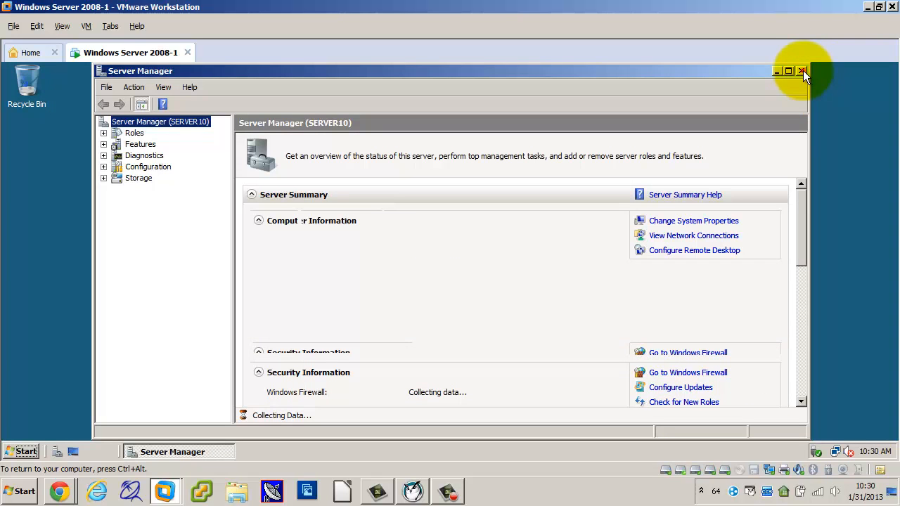
Close Server Manager in the guest and open Disk Management in the Computer Management console.
click(801, 70)
click(21, 451)
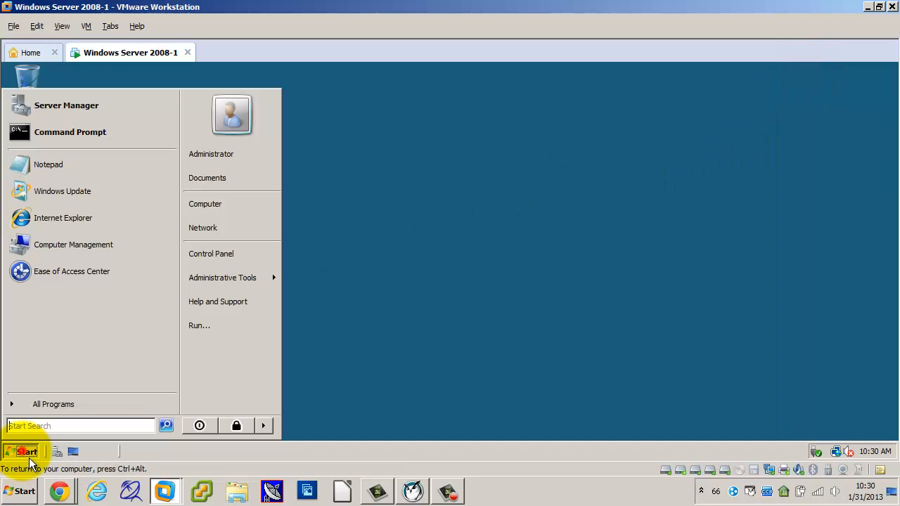
text(computer)
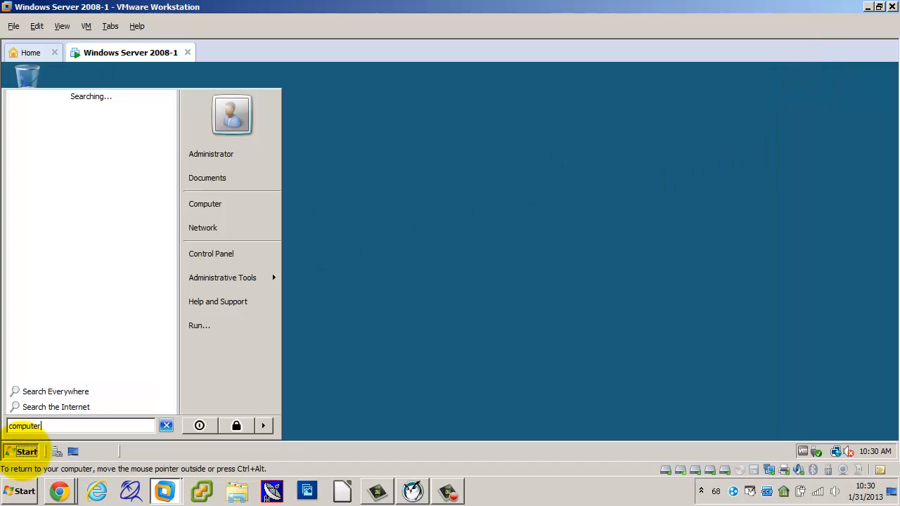
click(23, 454)
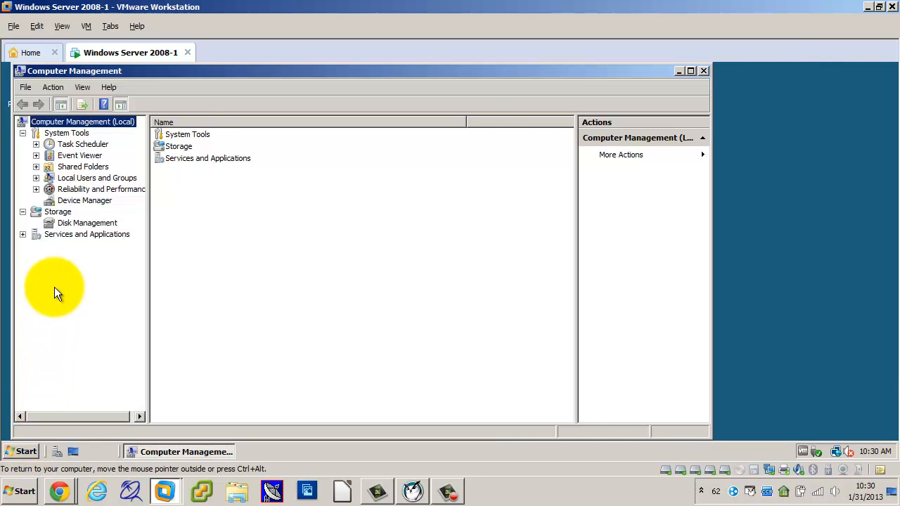
click(74, 223)
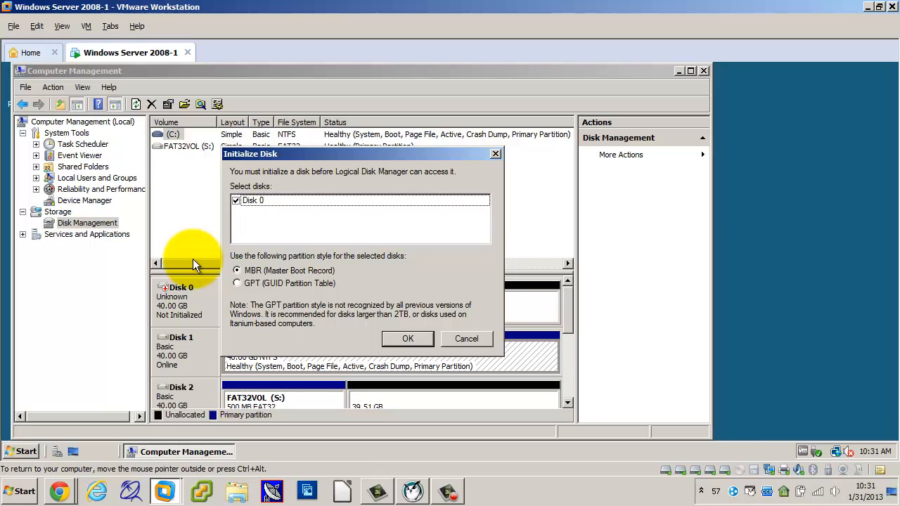
Initialize the new 40 GB Disk 0 with the MBR (Master Boot Record) partition style and view the remaining disks.
click(407, 339)
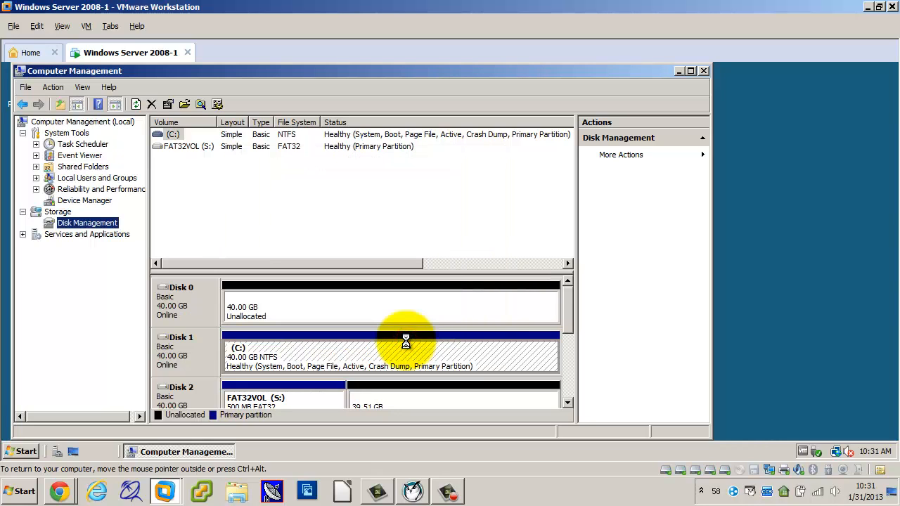
drag(566, 320, 569, 358)
mouse_move(572, 332)
mouse_down()
mouse_move(572, 309)
mouse_move(567, 374)
mouse_move(568, 319)
mouse_move(569, 340)
mouse_up()
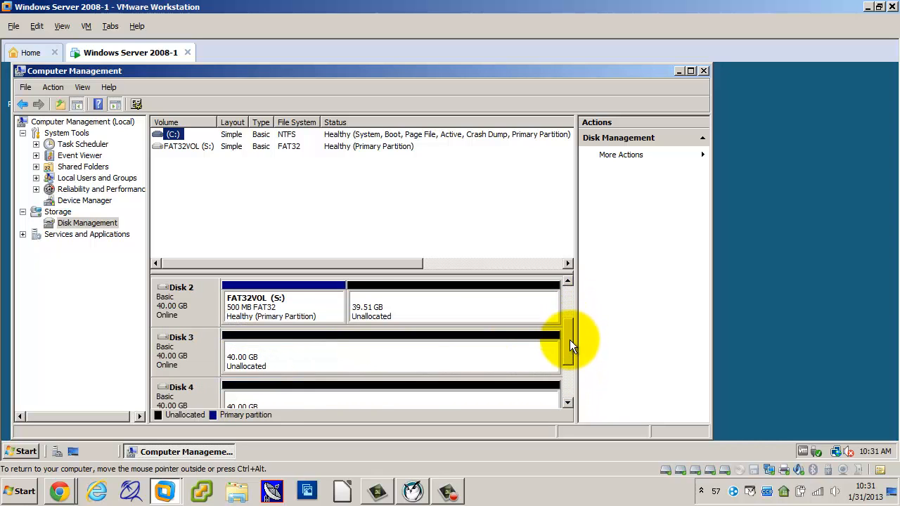
Switch to the Insight Teacher Console.
click(413, 491)
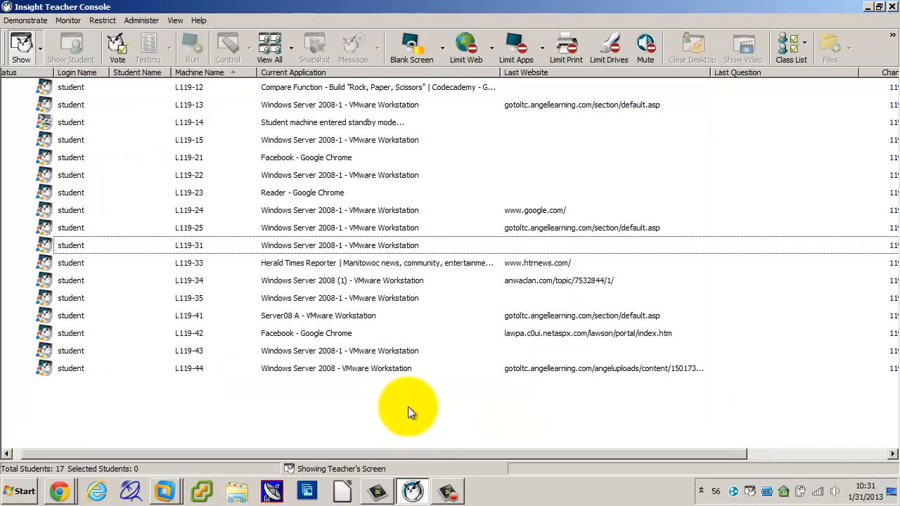